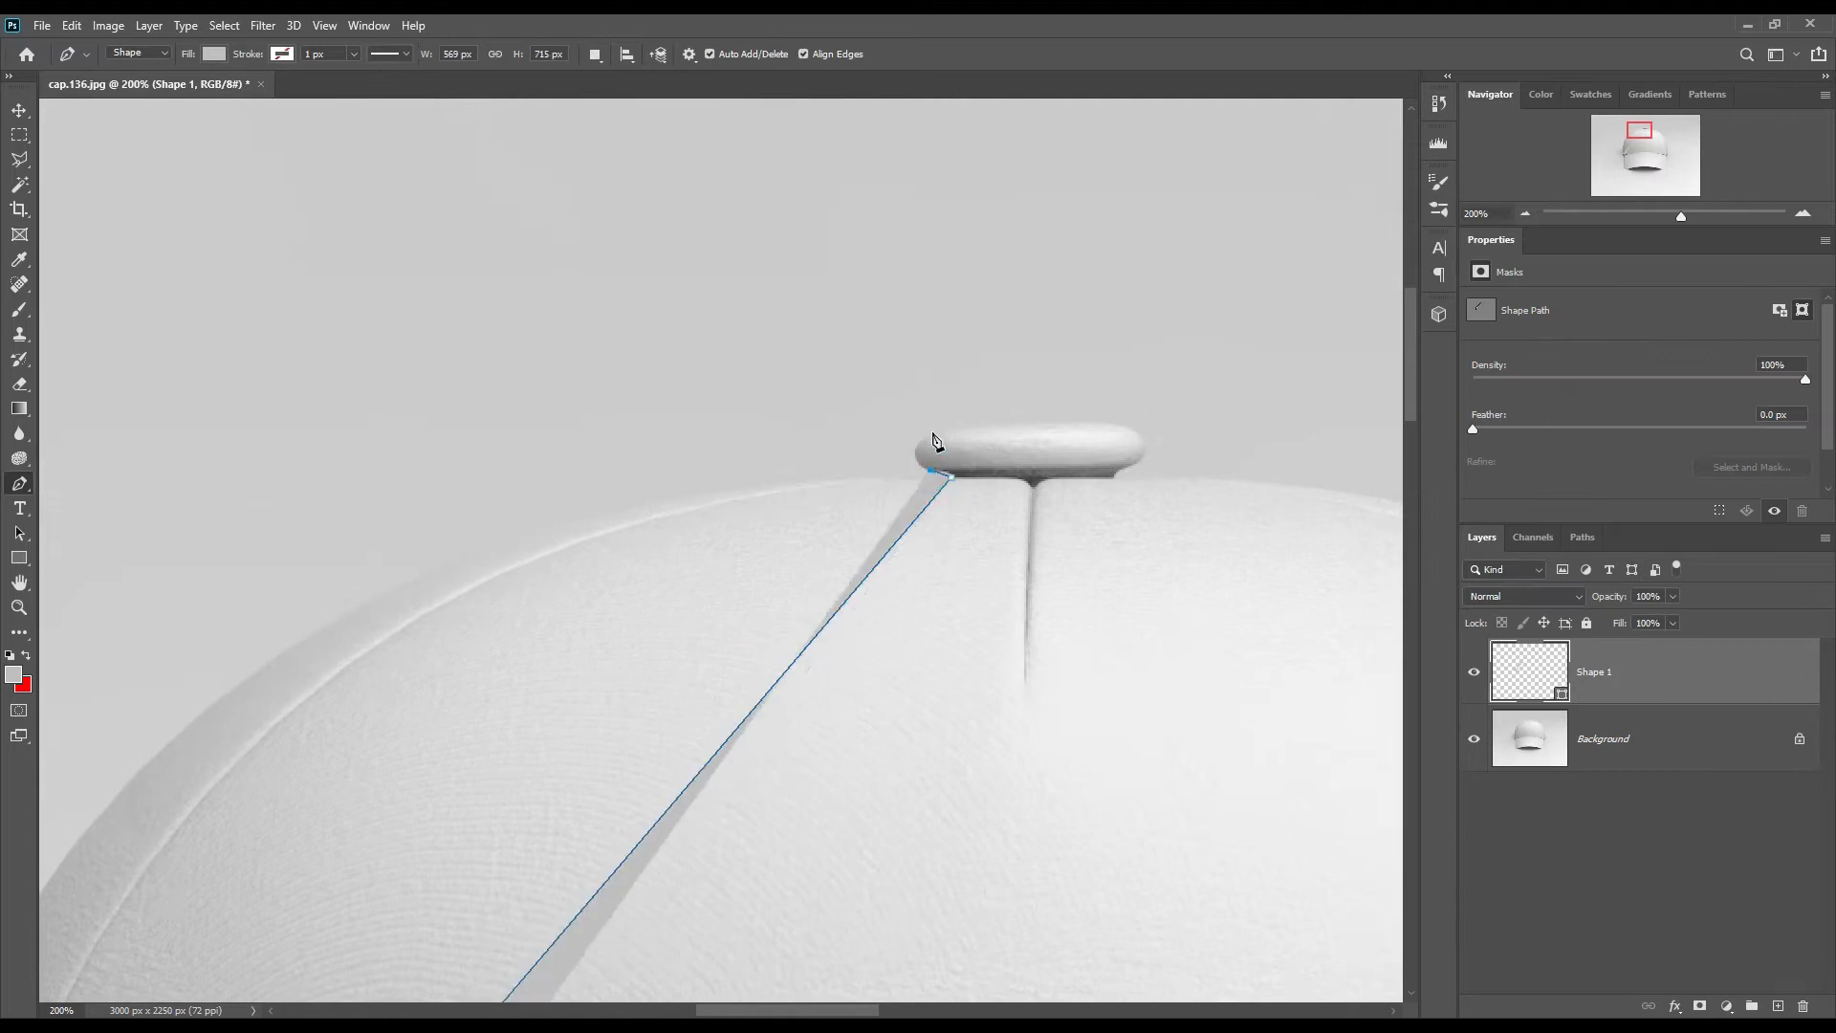
Step: Set the Shape 1 layer's opacity to 0% and trace a rough closed outline around the whole cap with the Pen tool
{"action": "key", "text": "0"}
{"action": "key", "text": "0"}
{"action": "left_click_drag", "start_coordinate": [1224, 723], "coordinate": [158, 479]}
{"action": "left_click_drag", "start_coordinate": [845, 938], "coordinate": [703, 130]}
{"action": "left_click", "coordinate": [1004, 728]}
{"action": "left_click", "coordinate": [924, 813]}
{"action": "left_click", "coordinate": [907, 817]}
{"action": "left_click_drag", "start_coordinate": [967, 881], "coordinate": [1004, 159]}
{"action": "left_click", "coordinate": [947, 689]}
{"action": "left_click", "coordinate": [791, 828]}
{"action": "left_click_drag", "start_coordinate": [143, 727], "coordinate": [1358, 794]}
{"action": "left_click", "coordinate": [772, 896]}
Step: Add and adjust anchor points so the Shape 1 path follows the crown's lower-left corner and left side
{"action": "right_click", "coordinate": [17, 488]}
{"action": "left_click", "coordinate": [100, 538]}
{"action": "left_click", "coordinate": [826, 723]}
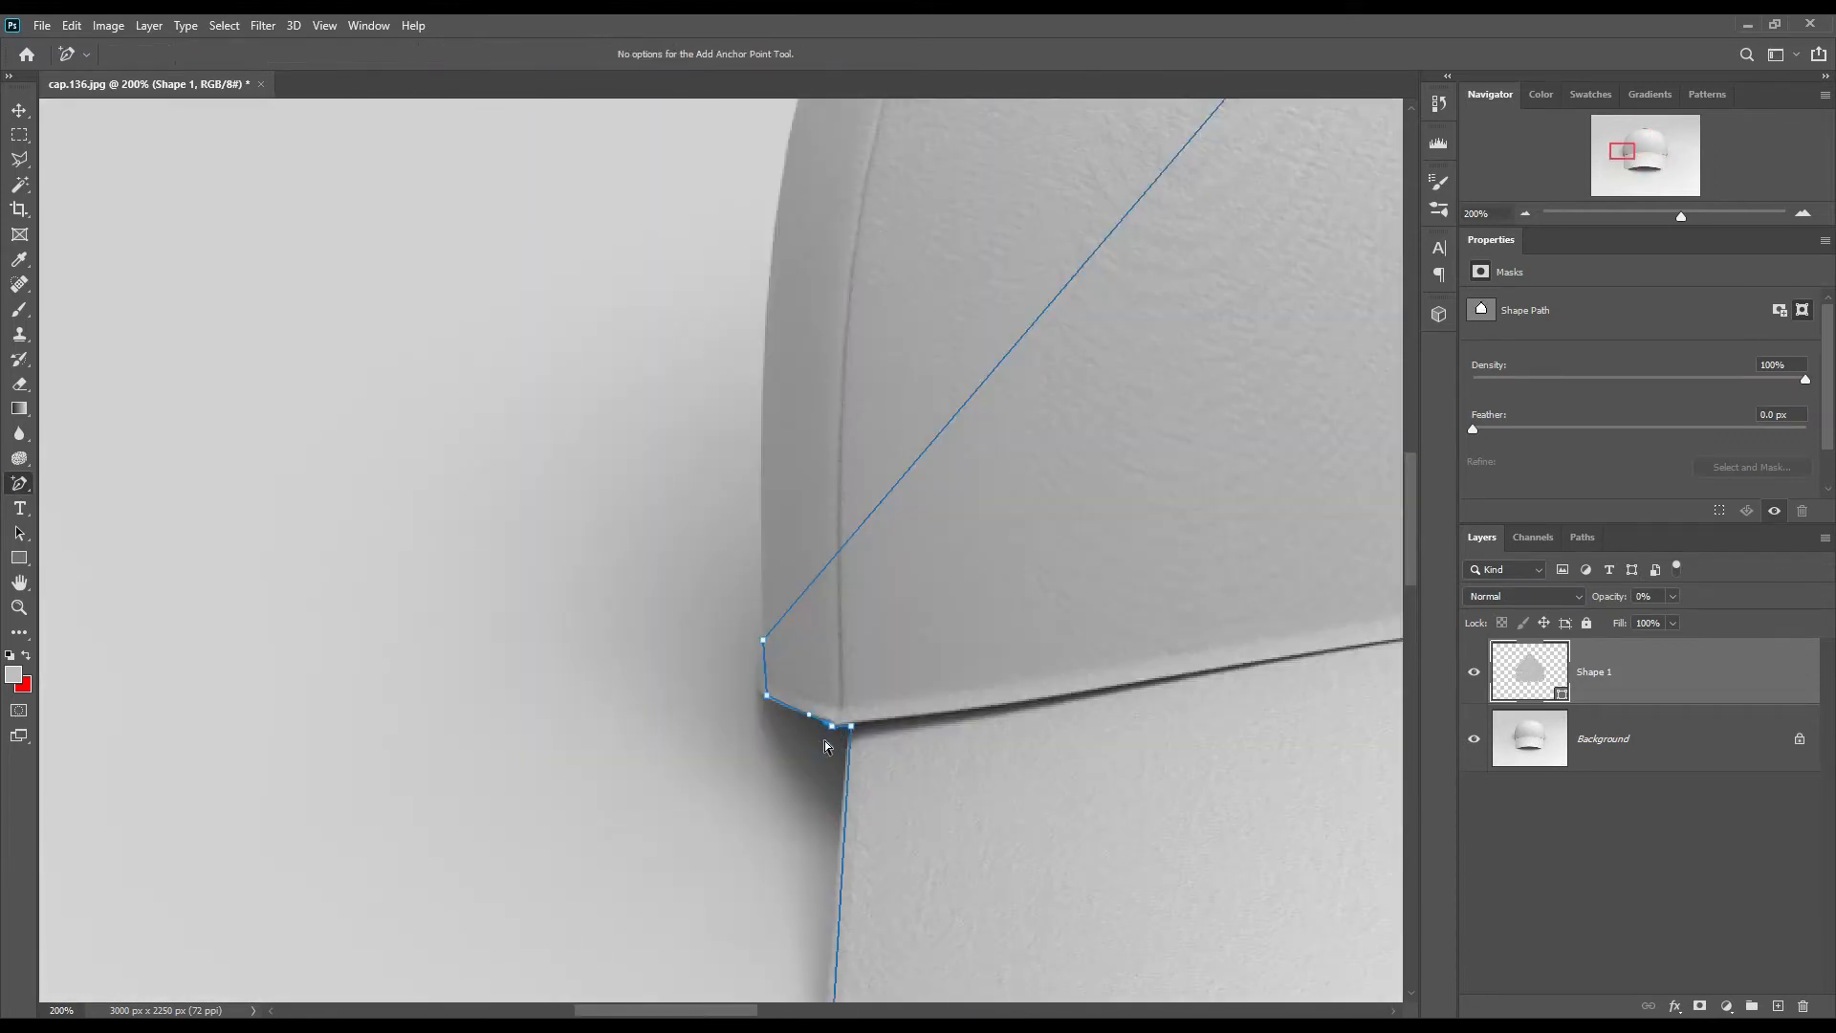
{"action": "left_click_drag", "start_coordinate": [823, 535], "coordinate": [636, 967]}
{"action": "key", "text": "ctrl+minus"}
{"action": "left_click", "coordinate": [1026, 345]}
{"action": "left_click_drag", "start_coordinate": [1025, 344], "coordinate": [687, 319]}
{"action": "key", "text": "ctrl+plus"}
{"action": "left_click", "coordinate": [702, 335]}
{"action": "left_click", "coordinate": [574, 843]}
{"action": "left_click_drag", "start_coordinate": [603, 499], "coordinate": [593, 219]}
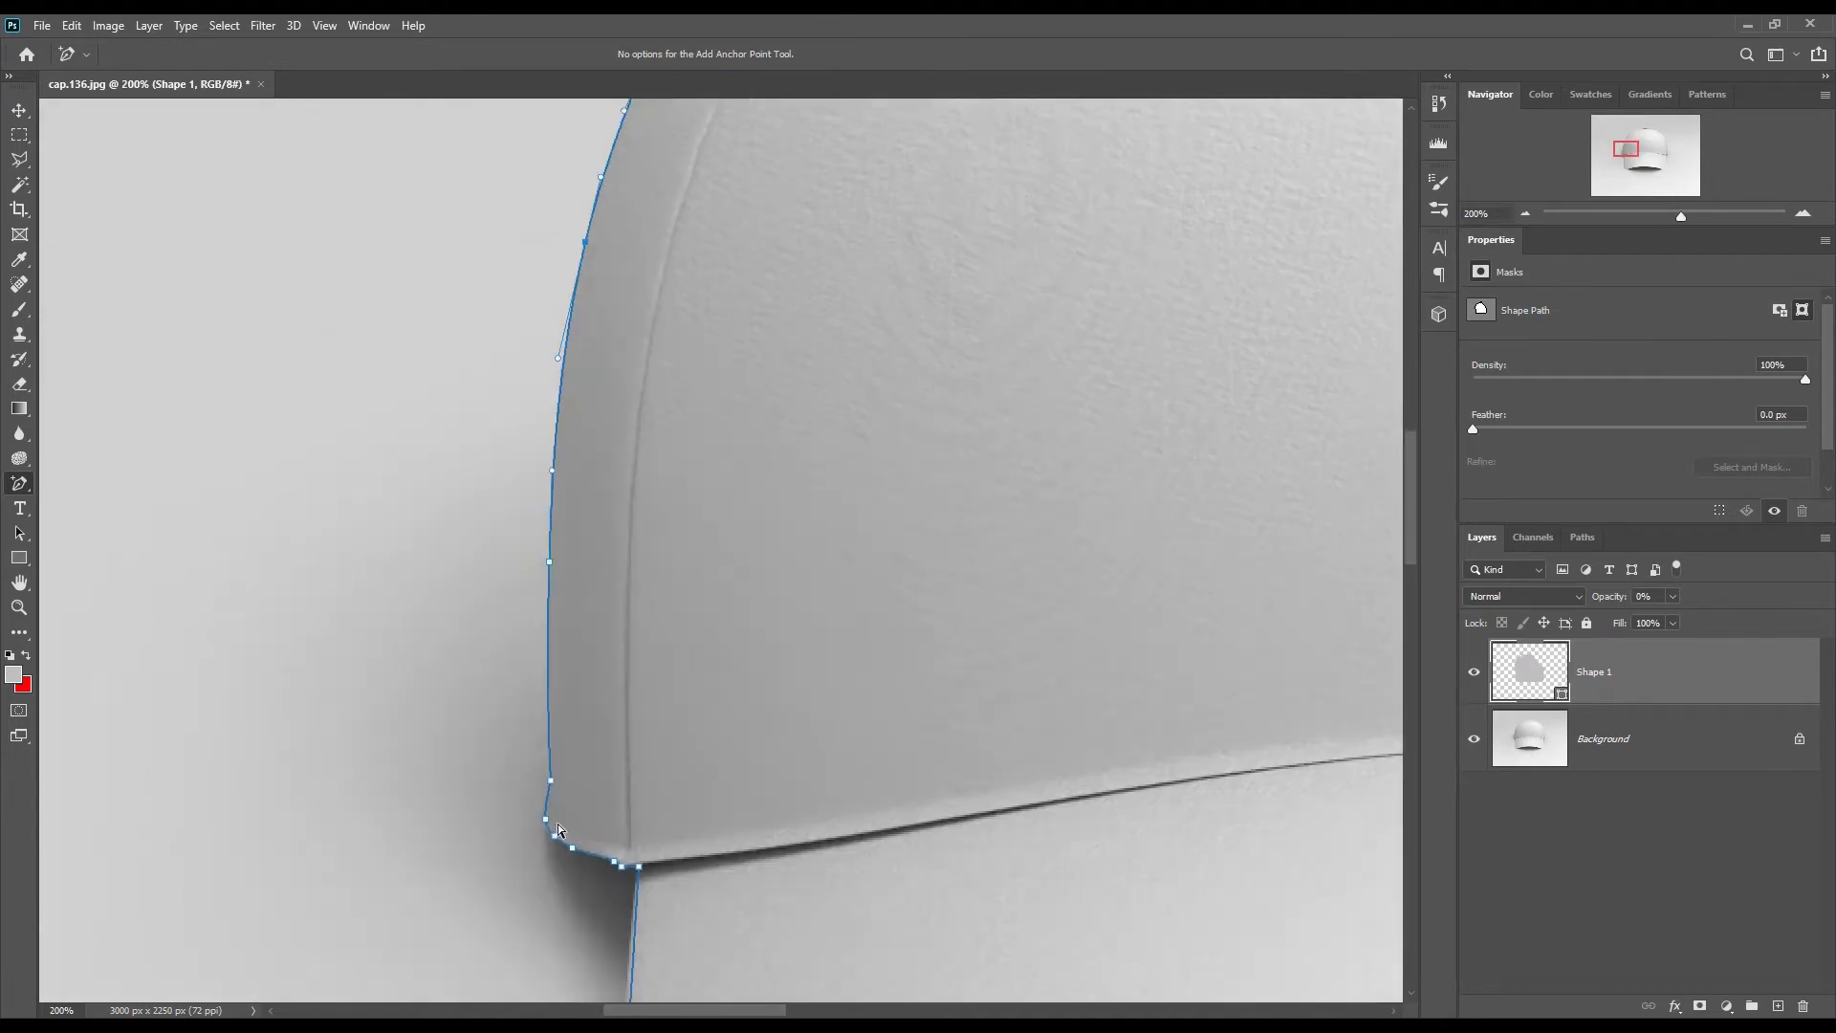
Step: Curve the Shape 1 path along the upper-left edge of the crown with additional anchor points
{"action": "left_click_drag", "start_coordinate": [1129, 143], "coordinate": [640, 983]}
{"action": "left_click", "coordinate": [861, 375]}
{"action": "left_click_drag", "start_coordinate": [861, 375], "coordinate": [848, 345]}
{"action": "left_click_drag", "start_coordinate": [703, 383], "coordinate": [591, 406]}
{"action": "left_click_drag", "start_coordinate": [602, 588], "coordinate": [574, 615]}
{"action": "left_click", "coordinate": [303, 656]}
{"action": "left_click_drag", "start_coordinate": [404, 535], "coordinate": [395, 545]}
Step: Fit the Shape 1 path to the rounded button on top of the cap
{"action": "key", "text": "ctrl+plus"}
{"action": "left_click_drag", "start_coordinate": [1369, 287], "coordinate": [1014, 375]}
{"action": "left_click_drag", "start_coordinate": [991, 346], "coordinate": [967, 350]}
{"action": "left_click_drag", "start_coordinate": [1135, 314], "coordinate": [1119, 304]}
{"action": "left_click_drag", "start_coordinate": [1230, 306], "coordinate": [1231, 302]}
{"action": "left_click_drag", "start_coordinate": [1281, 337], "coordinate": [1311, 333]}
Step: Curve the Shape 1 path along the upper-right and right side of the crown
{"action": "left_click_drag", "start_coordinate": [1221, 626], "coordinate": [227, 444]}
{"action": "key", "text": "ctrl+minus"}
{"action": "left_click_drag", "start_coordinate": [771, 836], "coordinate": [1175, 640]}
{"action": "left_click_drag", "start_coordinate": [743, 384], "coordinate": [732, 346]}
{"action": "left_click_drag", "start_coordinate": [1080, 805], "coordinate": [660, 87]}
{"action": "left_click_drag", "start_coordinate": [942, 613], "coordinate": [963, 611]}
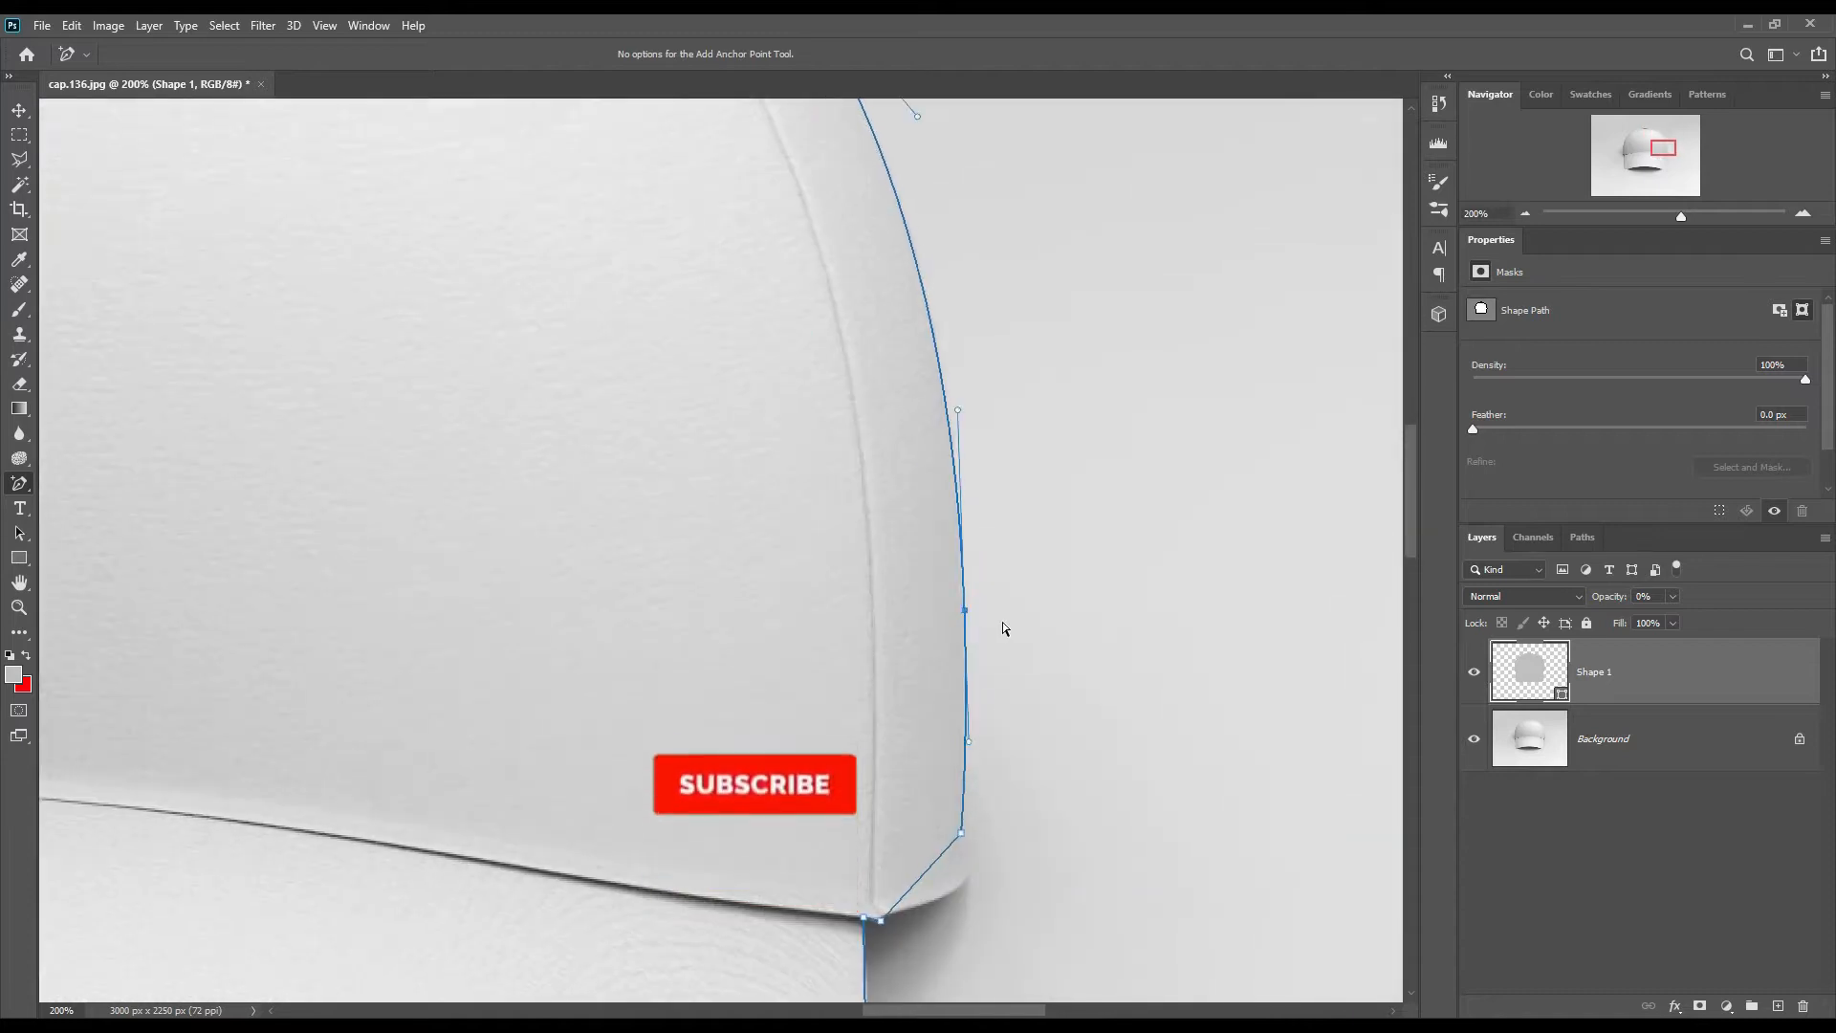
Step: Fit the Shape 1 path to the crown's lower-right corner where it meets the brim
{"action": "left_click_drag", "start_coordinate": [1125, 966], "coordinate": [1078, 590]}
{"action": "left_click_drag", "start_coordinate": [890, 488], "coordinate": [926, 499]}
{"action": "right_click", "coordinate": [914, 463]}
{"action": "left_click", "coordinate": [952, 472]}
{"action": "key", "text": "ctrl+z"}
{"action": "left_click_drag", "start_coordinate": [905, 425], "coordinate": [920, 496]}
{"action": "left_click_drag", "start_coordinate": [928, 450], "coordinate": [921, 465]}
{"action": "left_click_drag", "start_coordinate": [920, 585], "coordinate": [919, 525]}
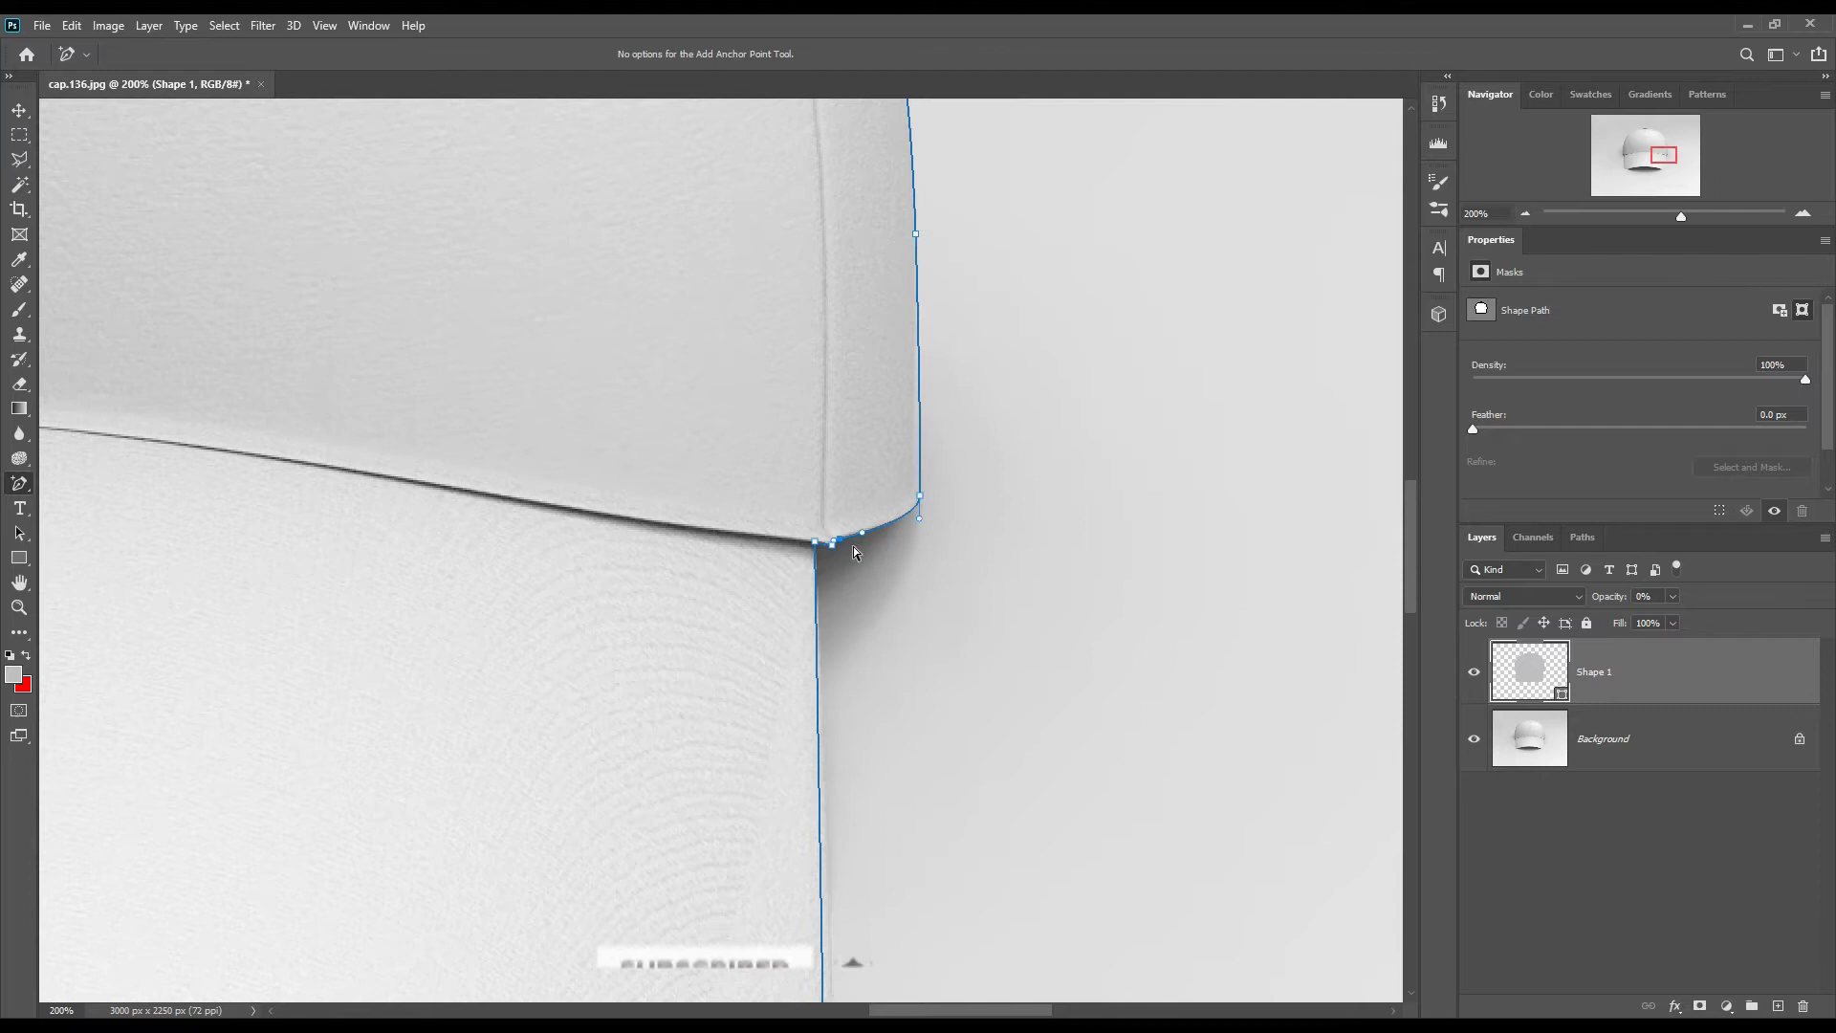
Step: Adjust the Shape 1 path to the brim's side edges and rounded lower corners
{"action": "left_click_drag", "start_coordinate": [924, 460], "coordinate": [1174, 485]}
{"action": "left_click_drag", "start_coordinate": [1071, 856], "coordinate": [1097, 379]}
{"action": "left_click_drag", "start_coordinate": [1040, 589], "coordinate": [1044, 590]}
{"action": "left_click_drag", "start_coordinate": [958, 811], "coordinate": [995, 854]}
{"action": "left_click_drag", "start_coordinate": [941, 871], "coordinate": [948, 881]}
{"action": "left_click", "coordinate": [879, 876]}
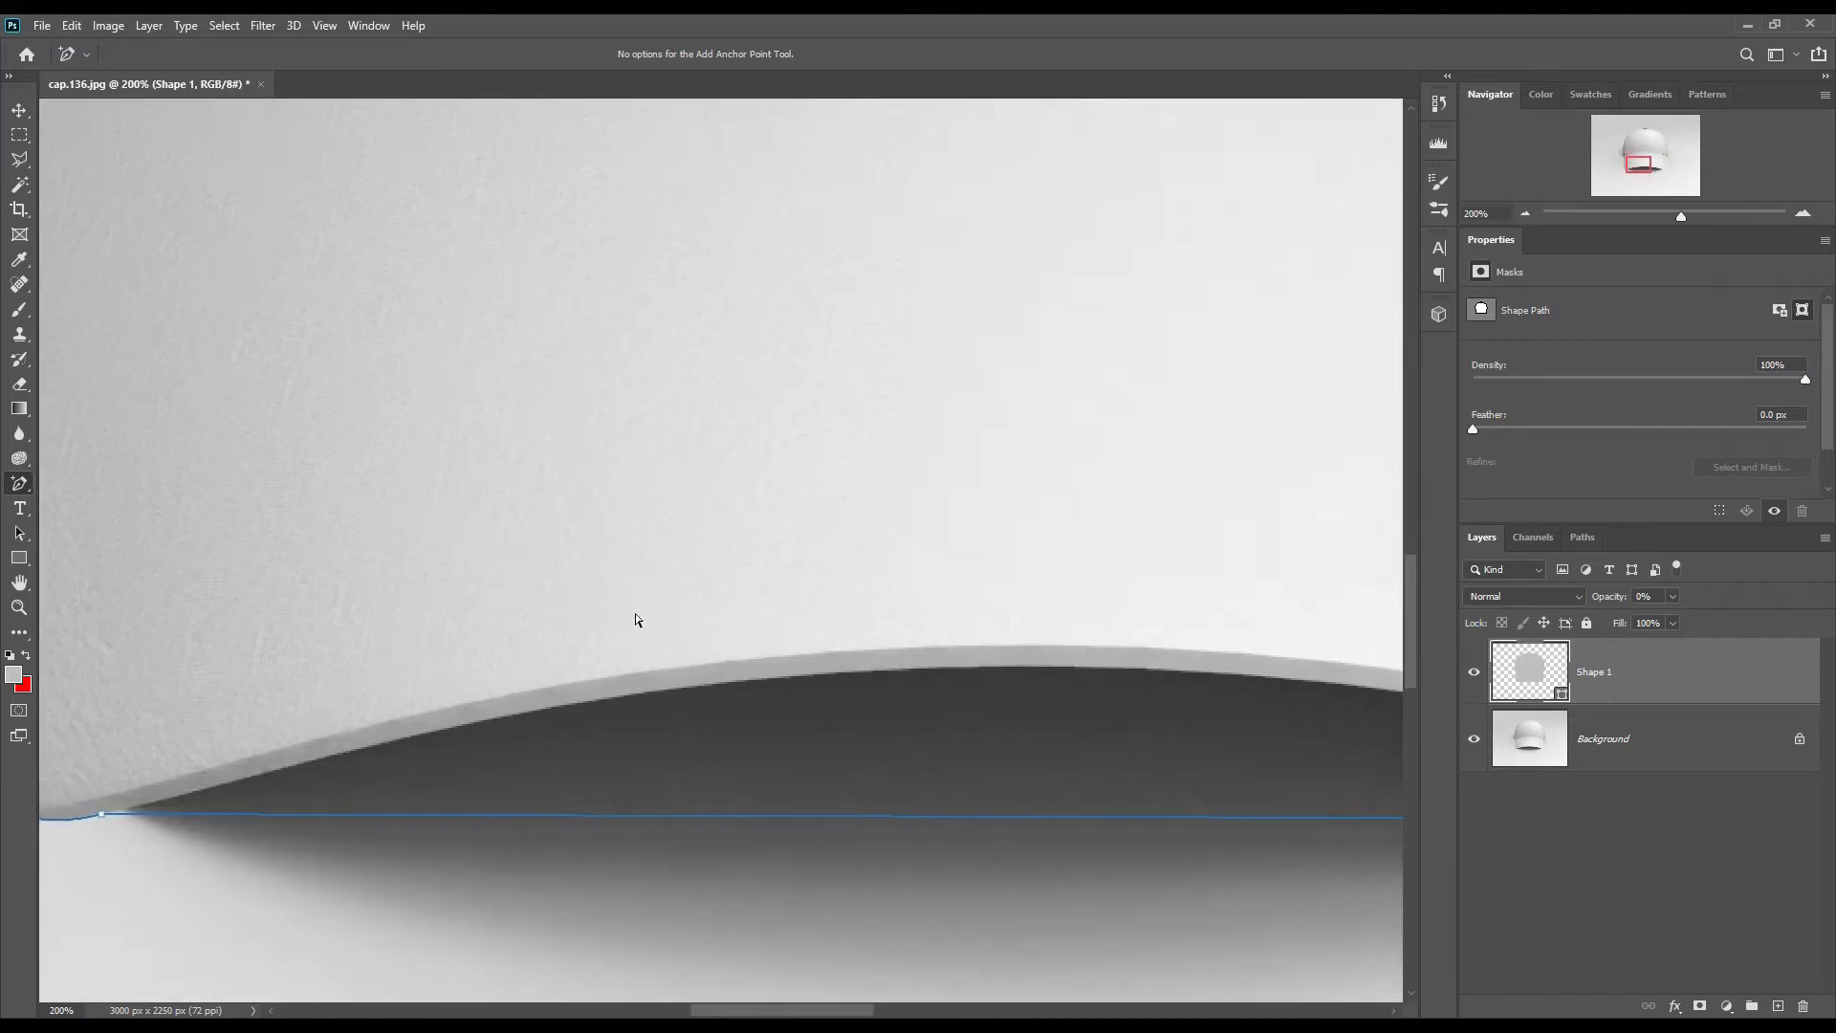
Step: Bend the lower section of the Shape 1 path along the brim's curved front edge
{"action": "left_click_drag", "start_coordinate": [1004, 816], "coordinate": [995, 669]}
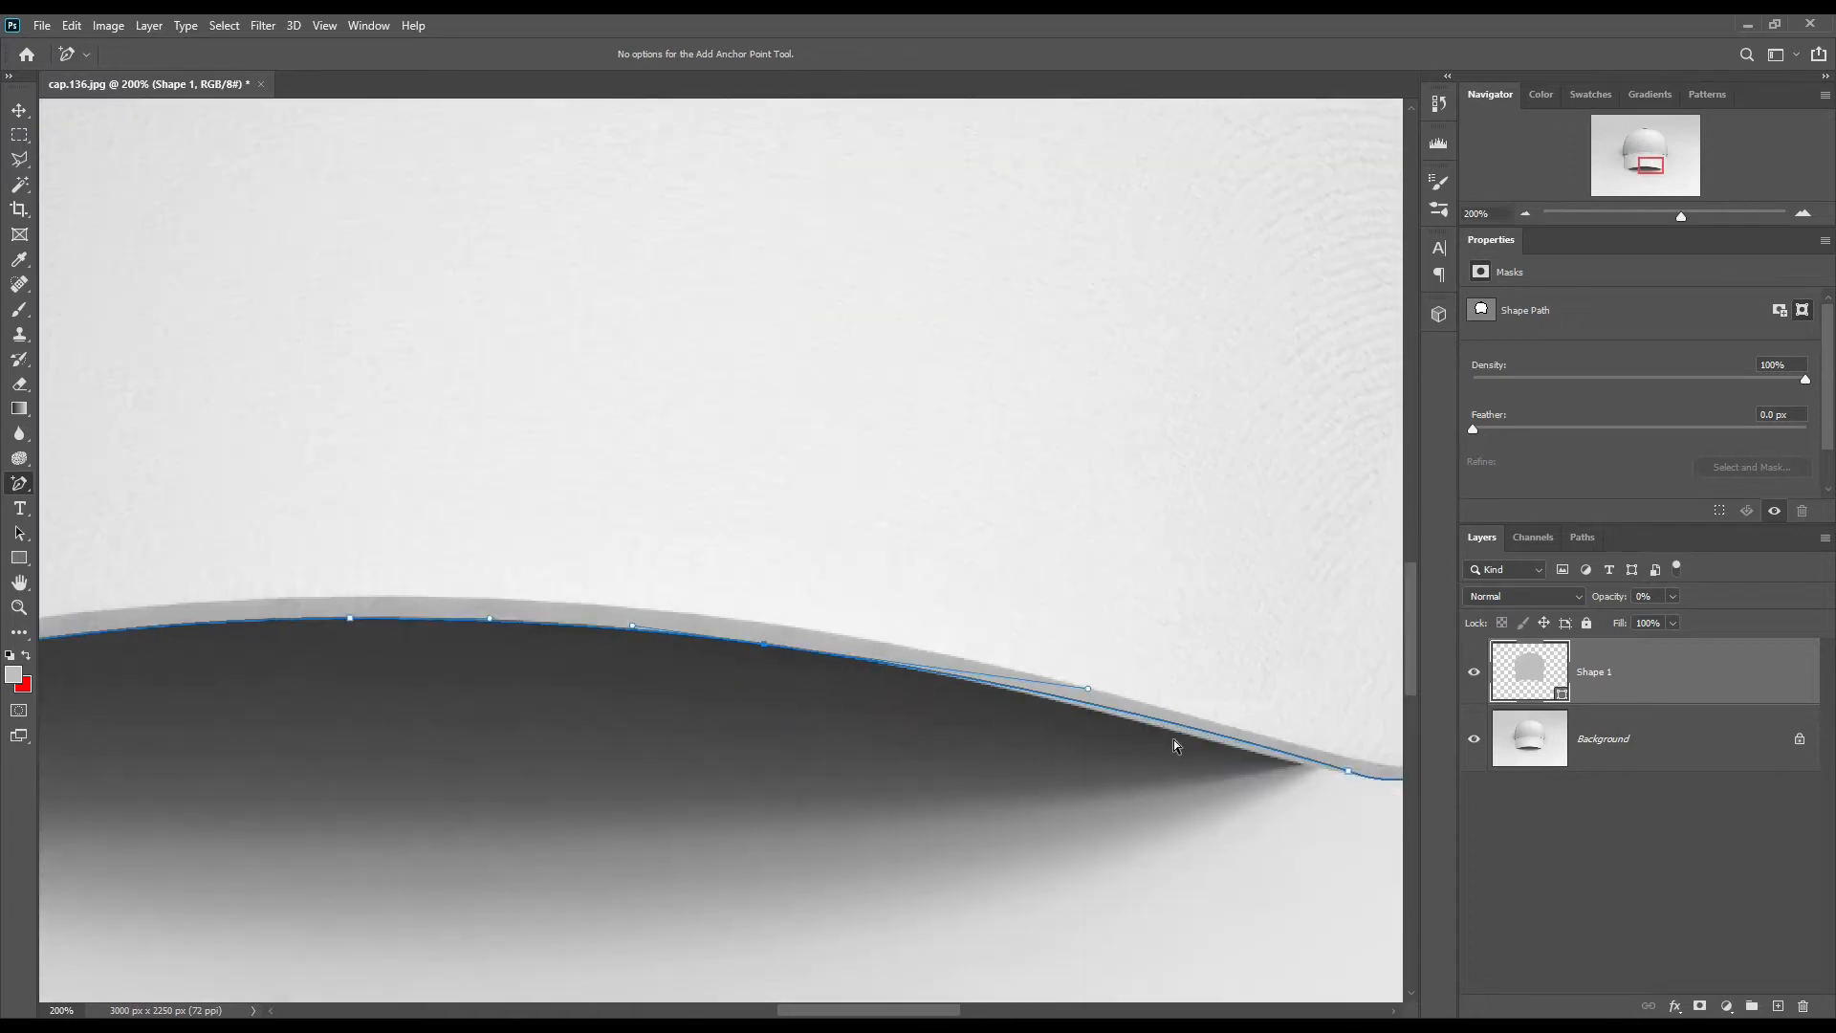
{"action": "left_click_drag", "start_coordinate": [1282, 851], "coordinate": [877, 832]}
{"action": "key", "text": "ctrl+0"}
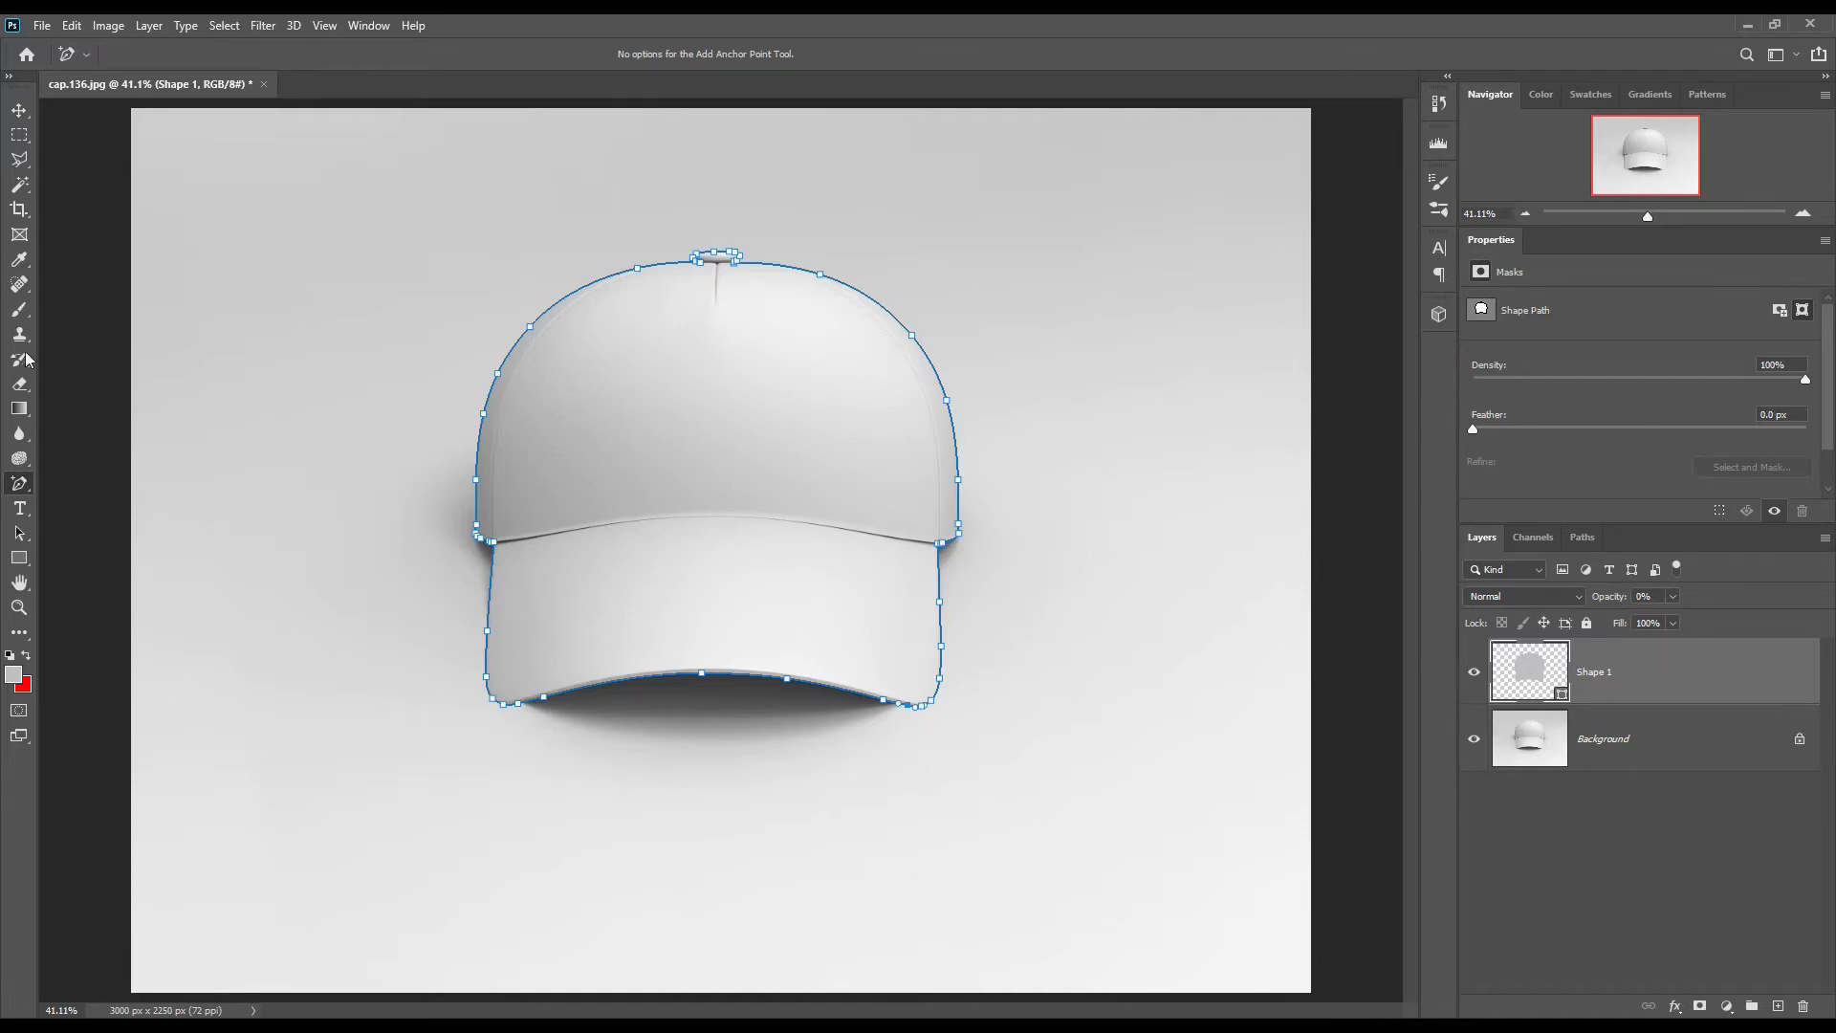
Step: Draw a second closed Pen shape over the brim, about 1298 × 354 px, starting at the crown seam, with the layer opacity at 0%
{"action": "left_click", "coordinate": [20, 558]}
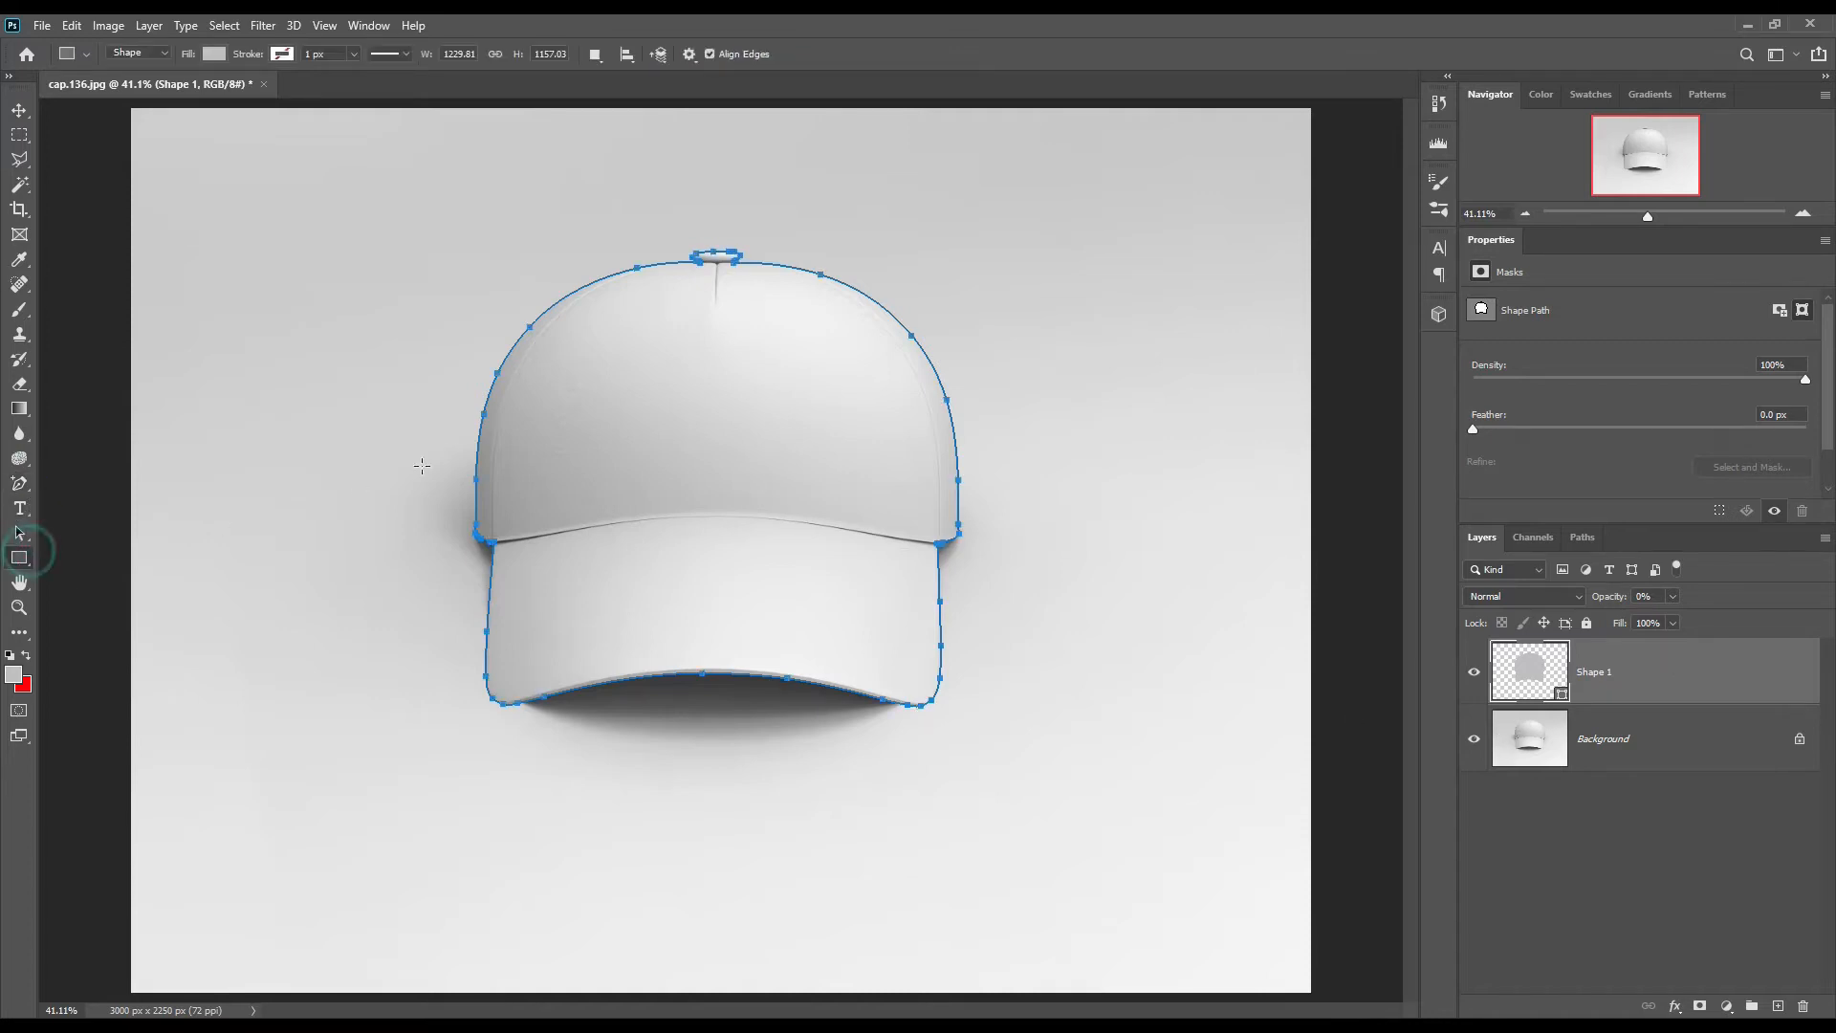
{"action": "left_click", "coordinate": [1663, 694]}
{"action": "key", "text": "ctrl+1"}
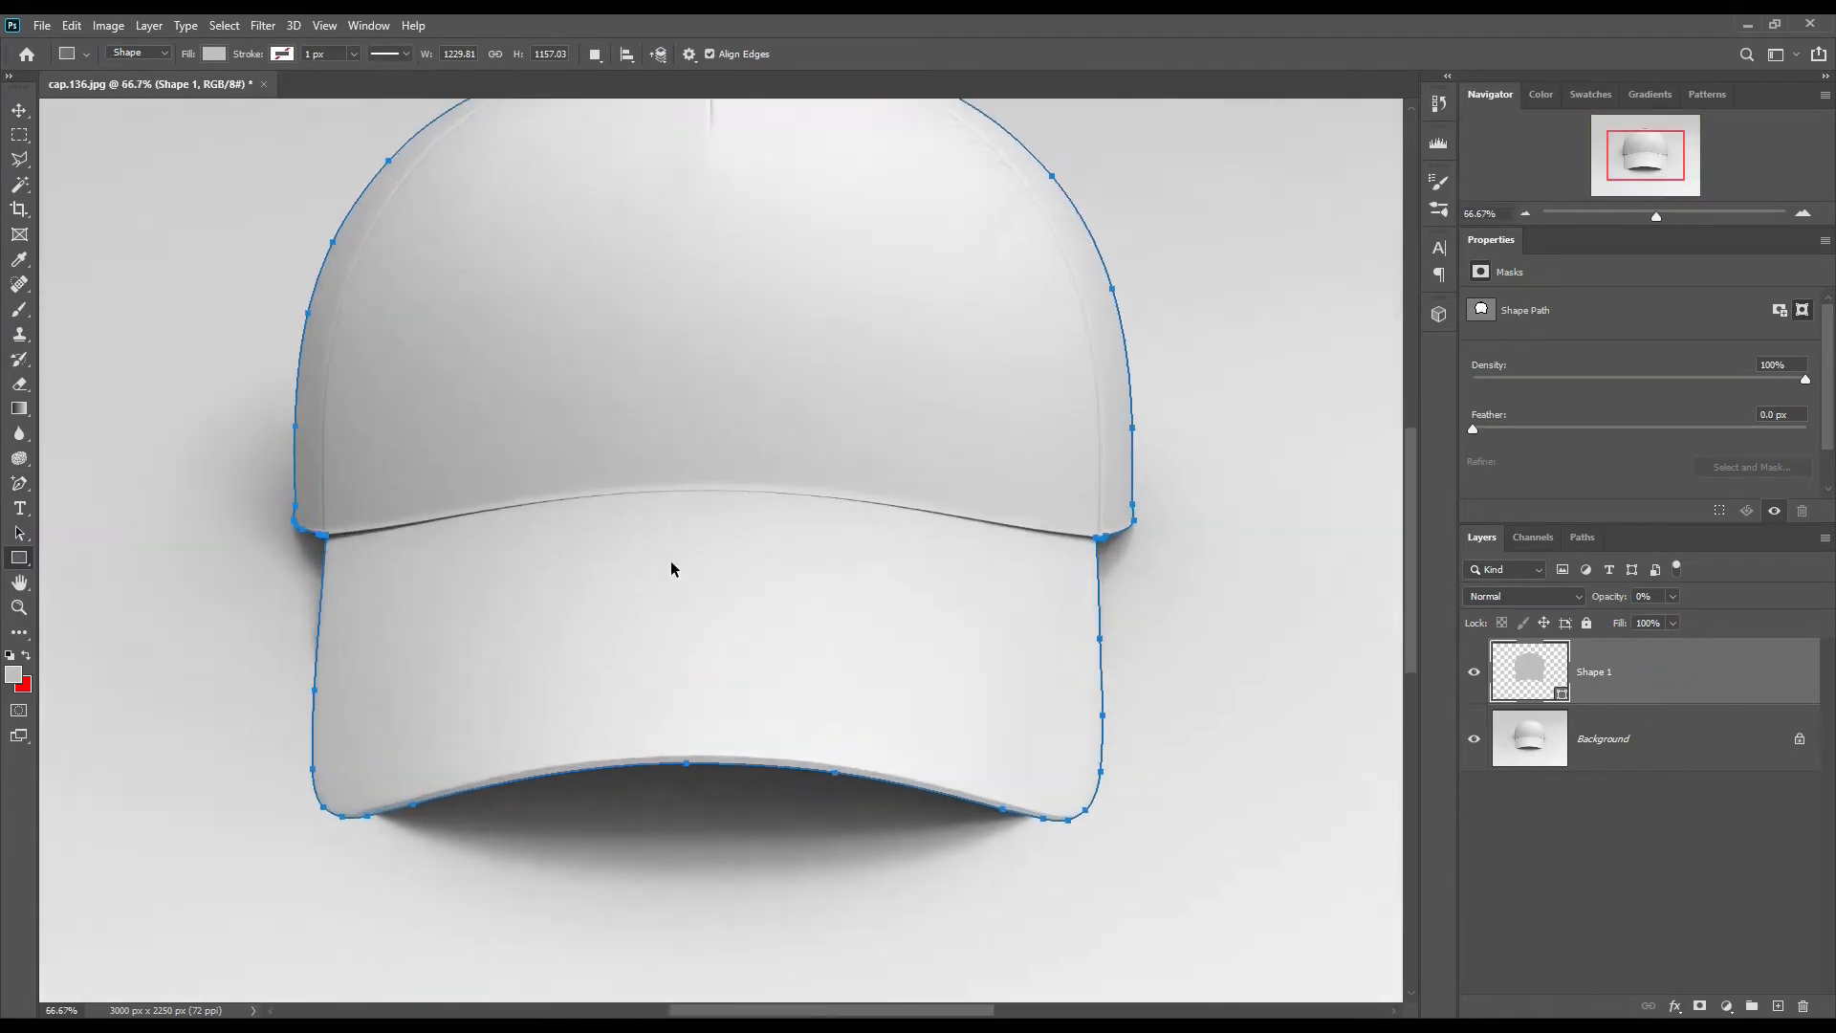
{"action": "right_click", "coordinate": [21, 485]}
{"action": "left_click", "coordinate": [78, 484]}
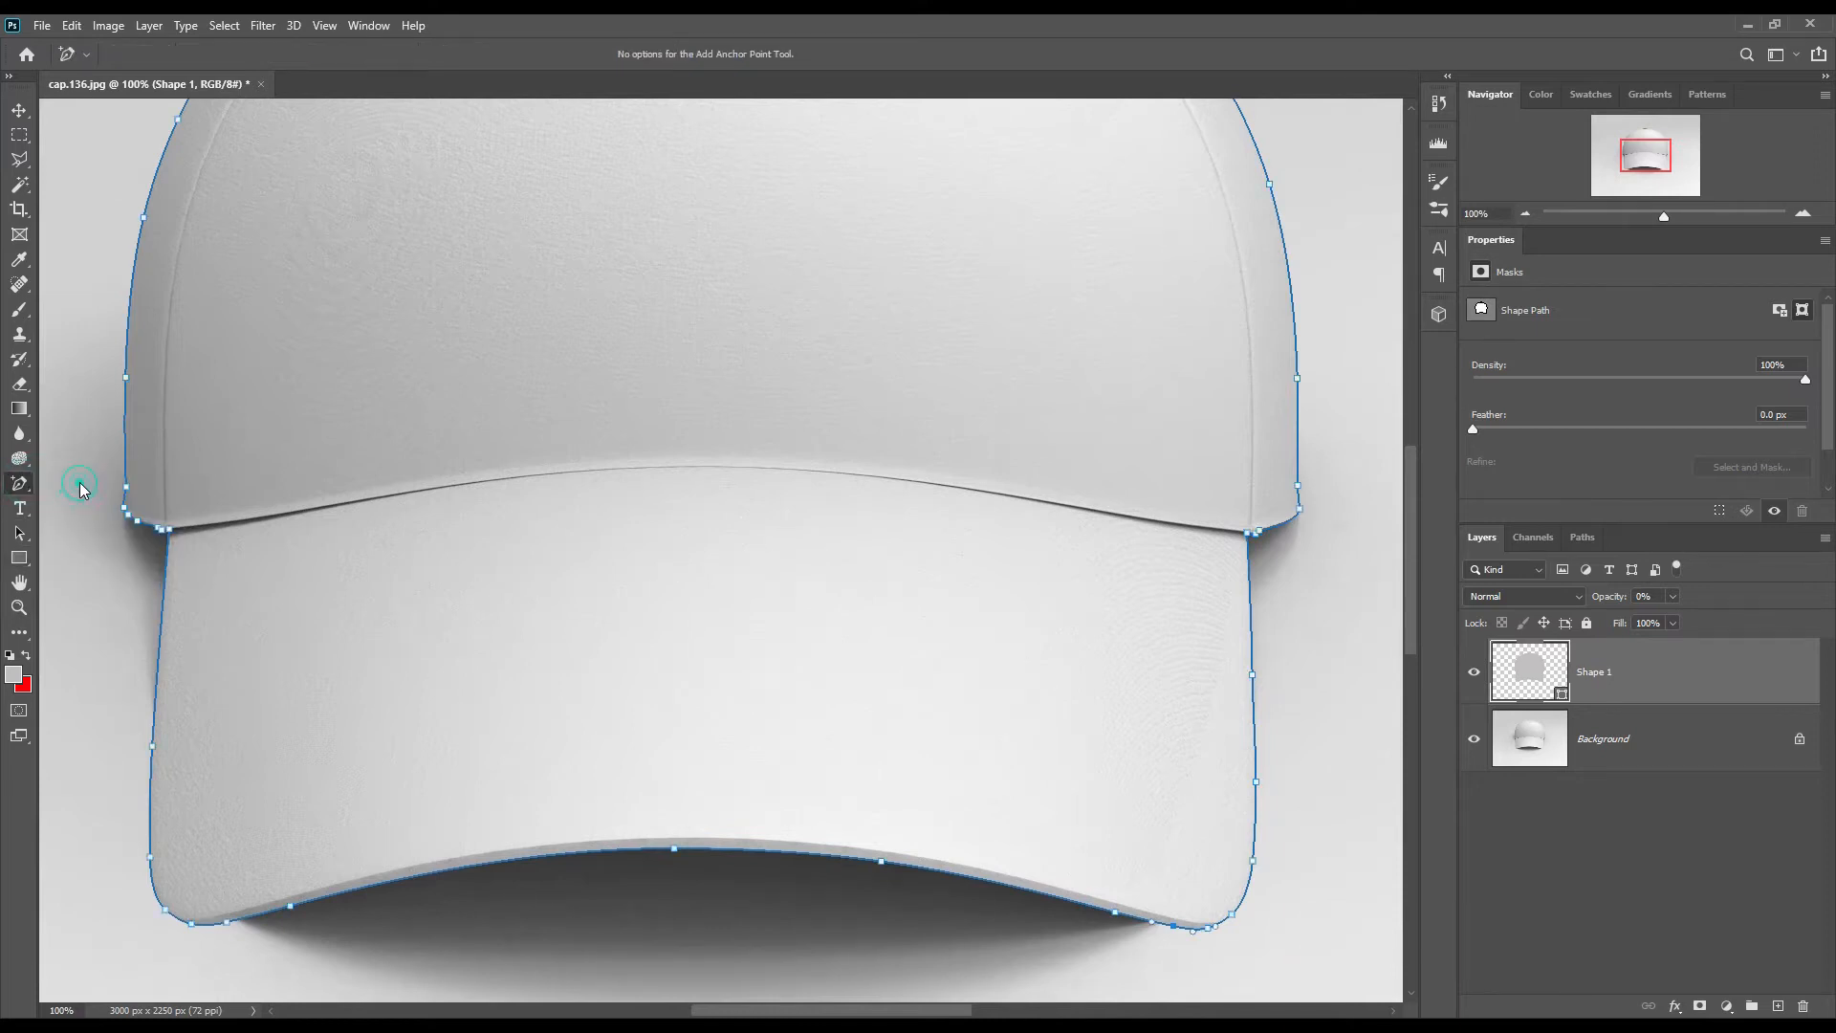
{"action": "left_click", "coordinate": [160, 545]}
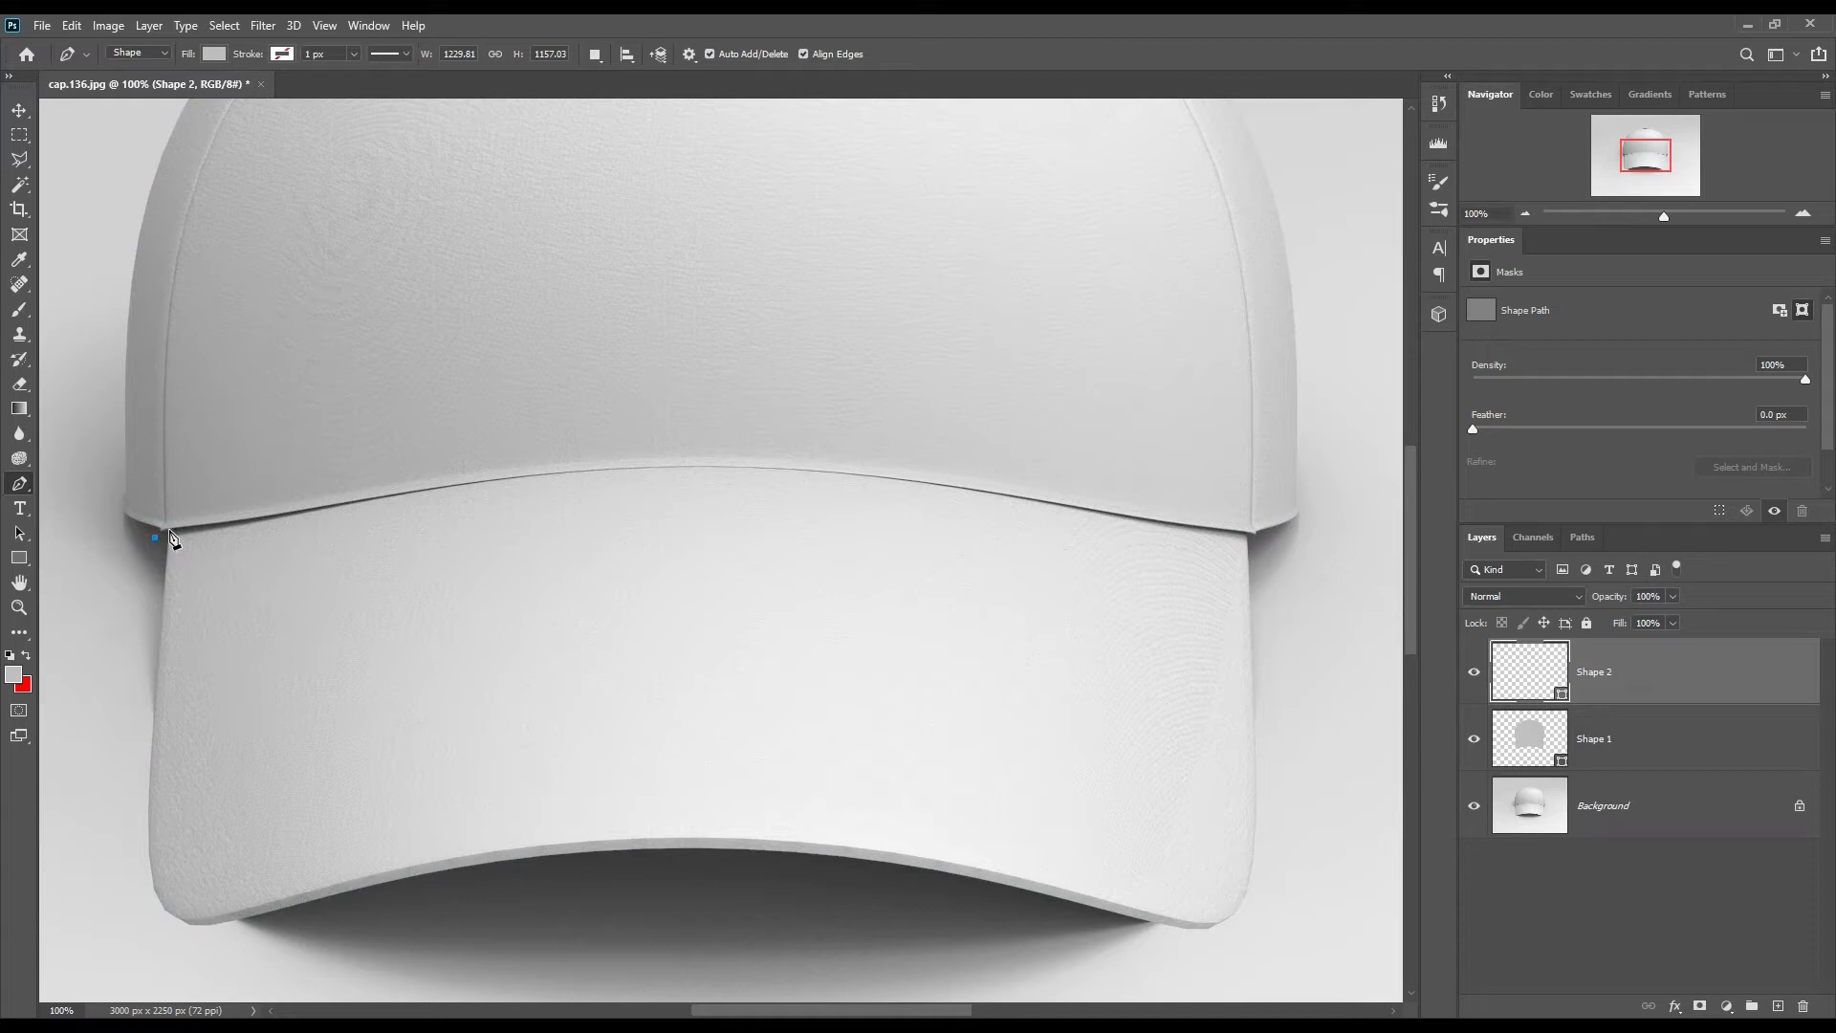
{"action": "left_click", "coordinate": [1252, 533]}
{"action": "left_click", "coordinate": [1344, 480]}
{"action": "left_click", "coordinate": [1326, 780]}
{"action": "left_click", "coordinate": [414, 816]}
{"action": "left_click", "coordinate": [103, 779]}
{"action": "left_click", "coordinate": [167, 533]}
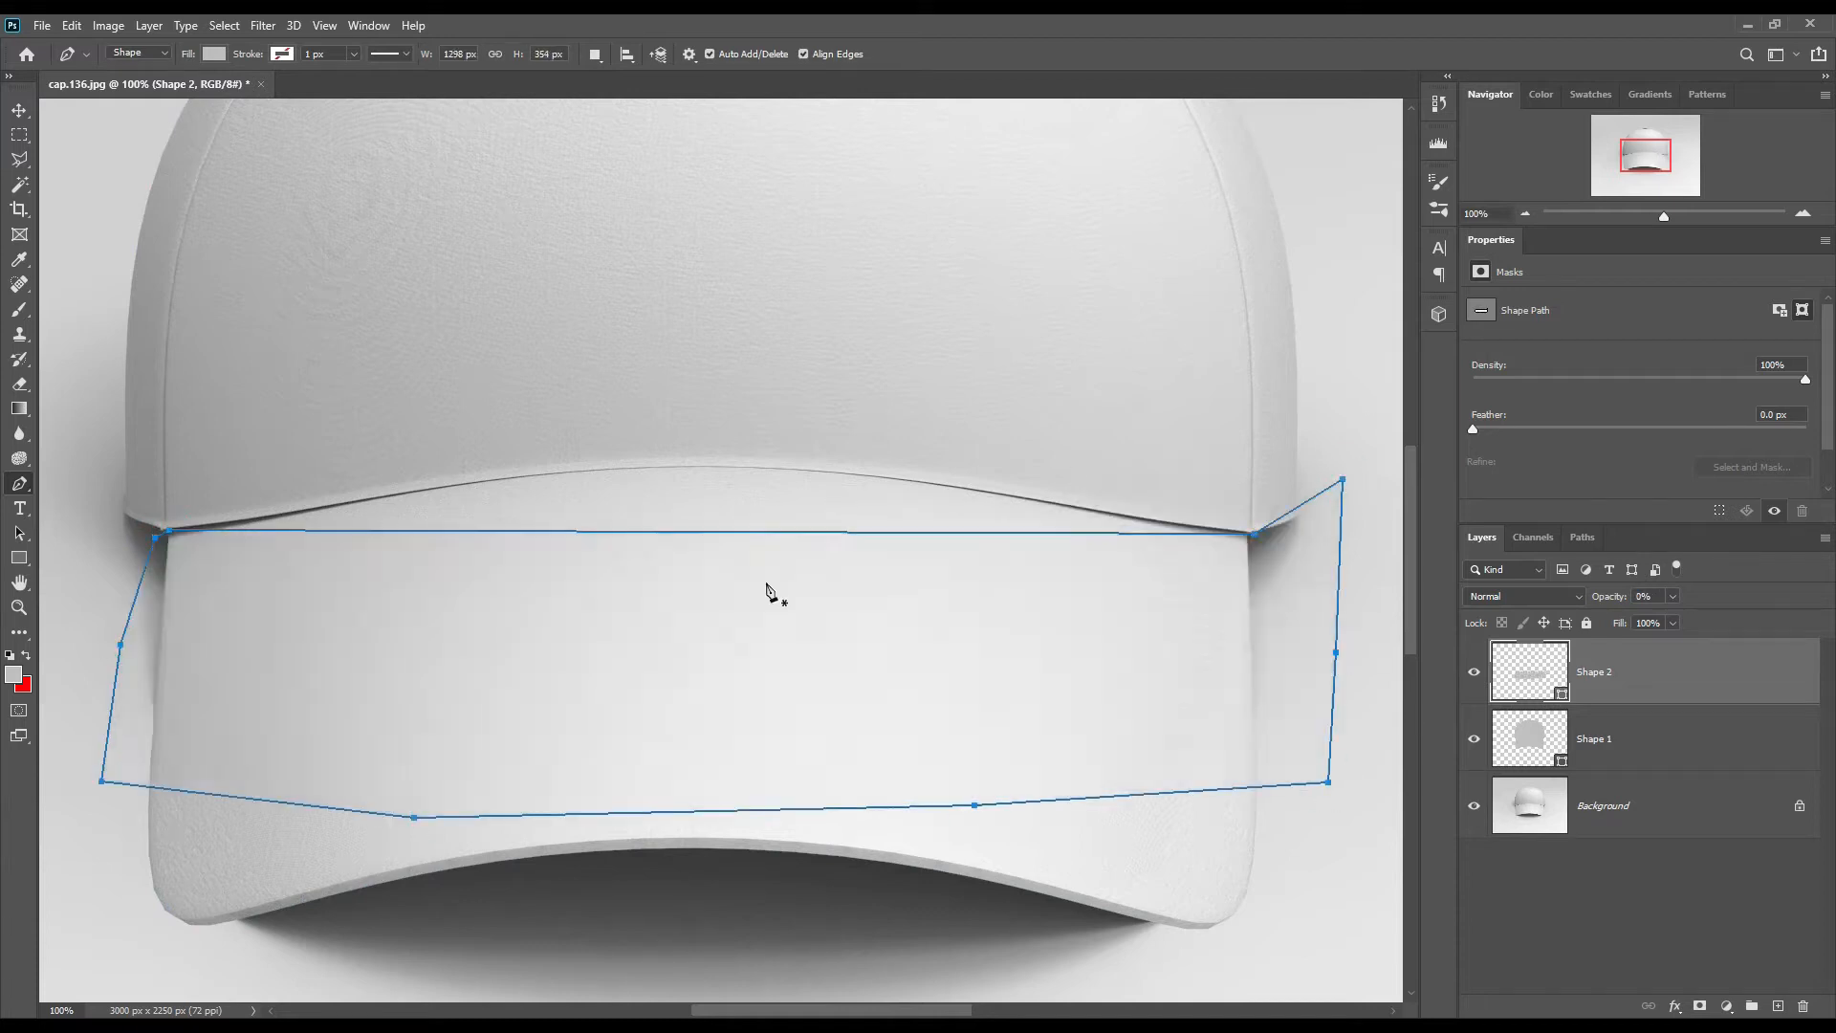
Step: Curve the upper edge of the Shape 2 path to follow the seam between crown and brim
{"action": "key", "text": "ctrl+plus"}
{"action": "left_click", "coordinate": [747, 515]}
{"action": "left_click_drag", "start_coordinate": [747, 515], "coordinate": [744, 384]}
{"action": "left_click_drag", "start_coordinate": [1186, 535], "coordinate": [814, 510]}
{"action": "left_click_drag", "start_coordinate": [1148, 442], "coordinate": [1139, 458]}
{"action": "left_click_drag", "start_coordinate": [172, 526], "coordinate": [1339, 565]}
{"action": "left_click_drag", "start_coordinate": [675, 486], "coordinate": [688, 491]}
{"action": "key", "text": "ctrl+0"}
Step: Group Shape 1 and Shape 2 into a hidden group named Object ID
{"action": "left_click", "coordinate": [1666, 737], "text": "shift"}
{"action": "left_click_drag", "start_coordinate": [1729, 738], "coordinate": [1752, 1007]}
{"action": "left_click", "coordinate": [1475, 651]}
{"action": "double_click", "coordinate": [1546, 650]}
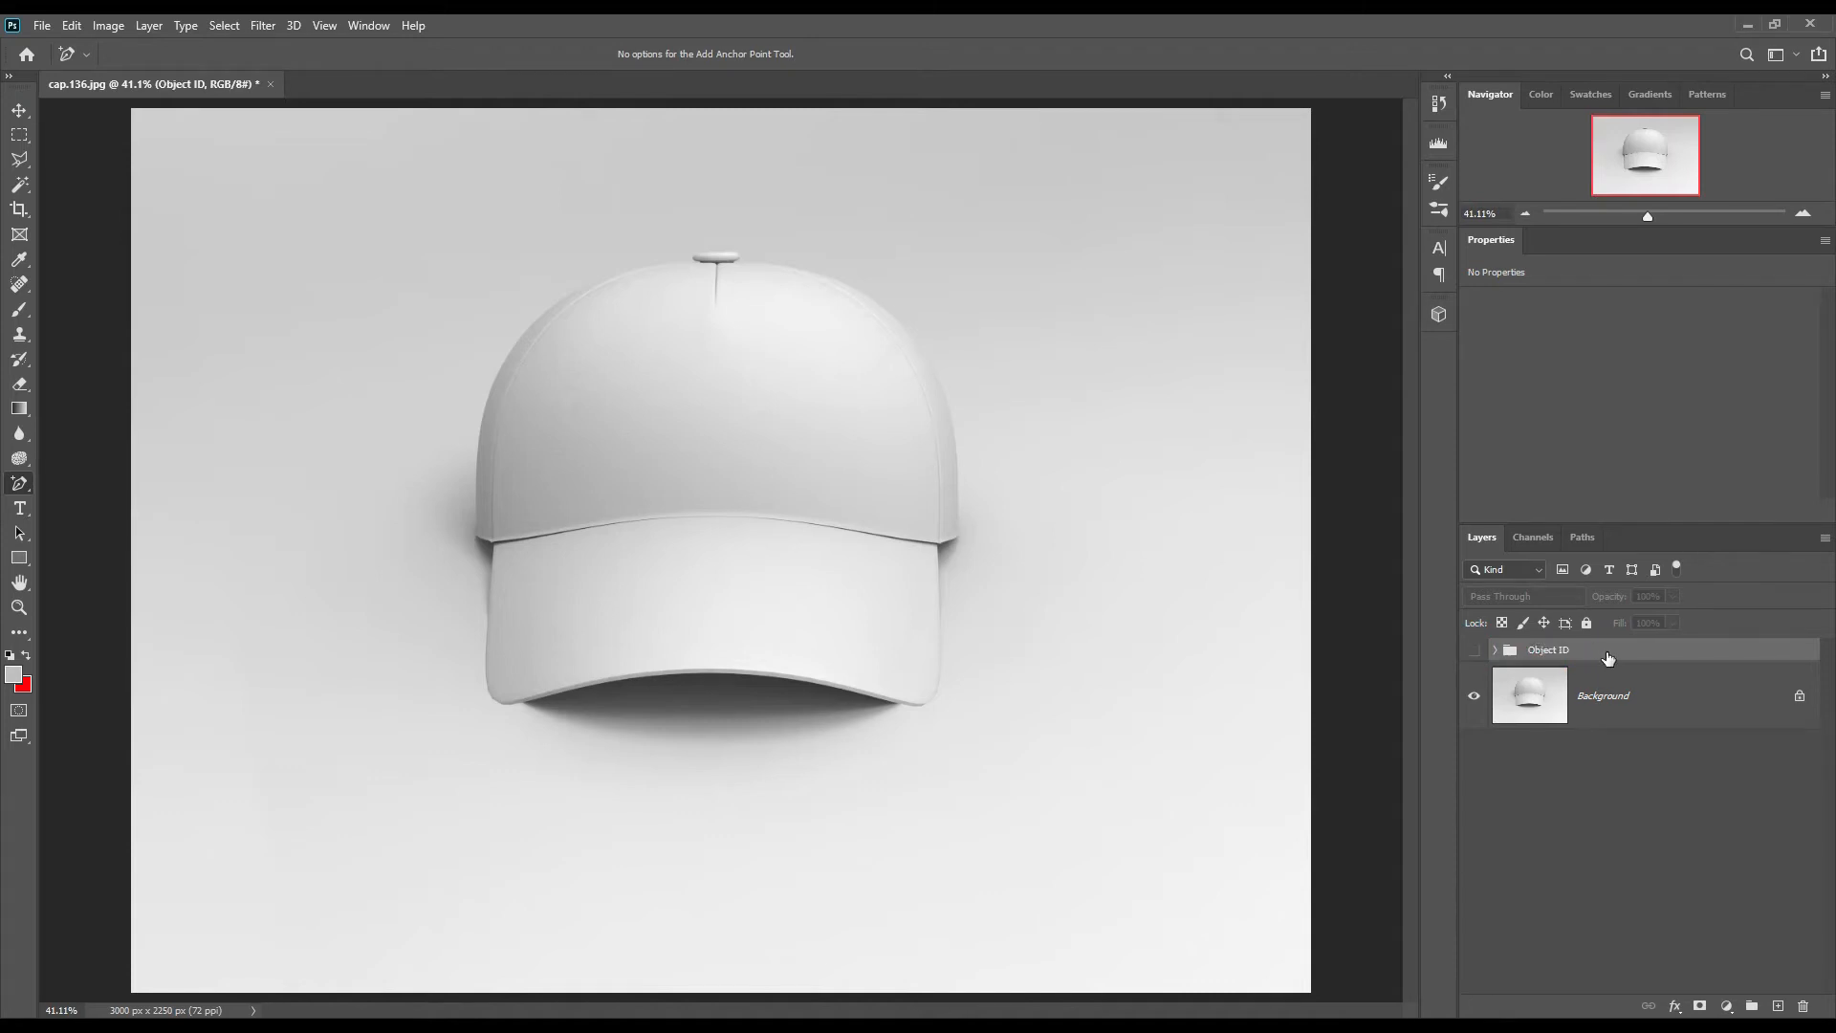
Step: Load the Shape 1 outline as a selection and make the Background layer active
{"action": "left_click", "coordinate": [1626, 703]}
{"action": "left_click", "coordinate": [1496, 651]}
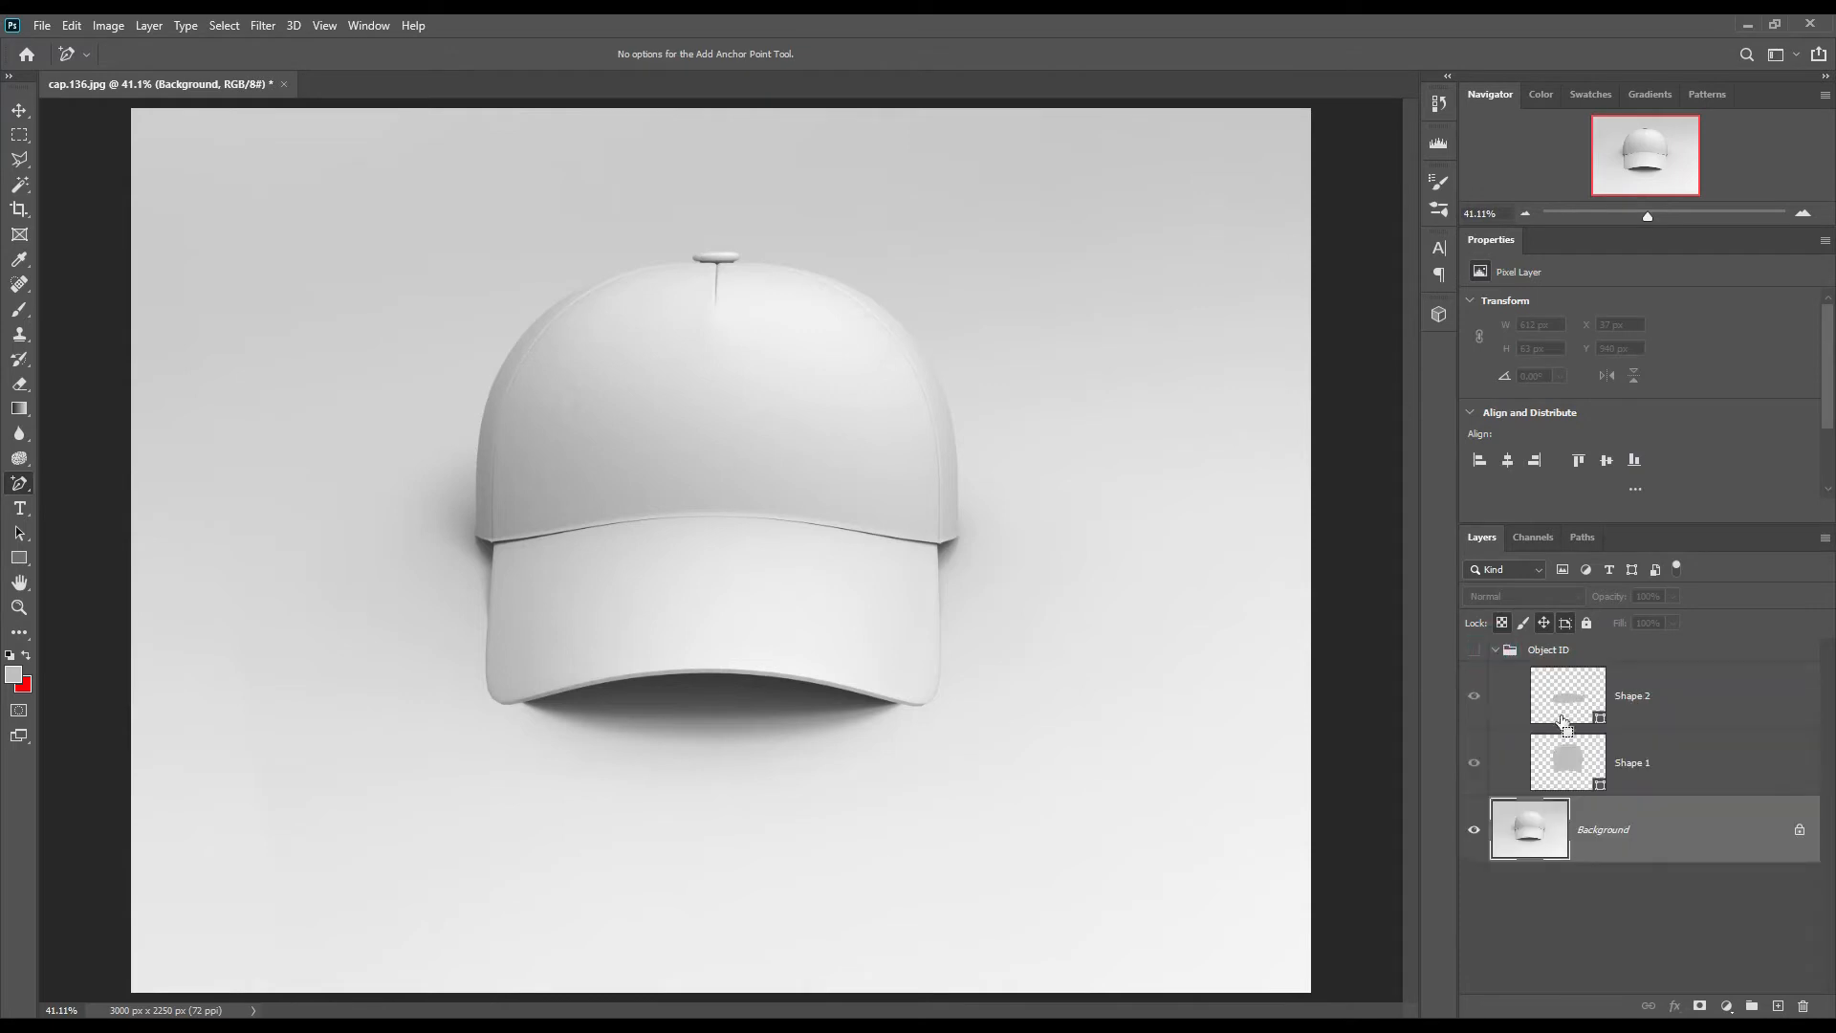
{"action": "left_click", "coordinate": [1595, 784], "text": "ctrl"}
{"action": "left_click", "coordinate": [1496, 650]}
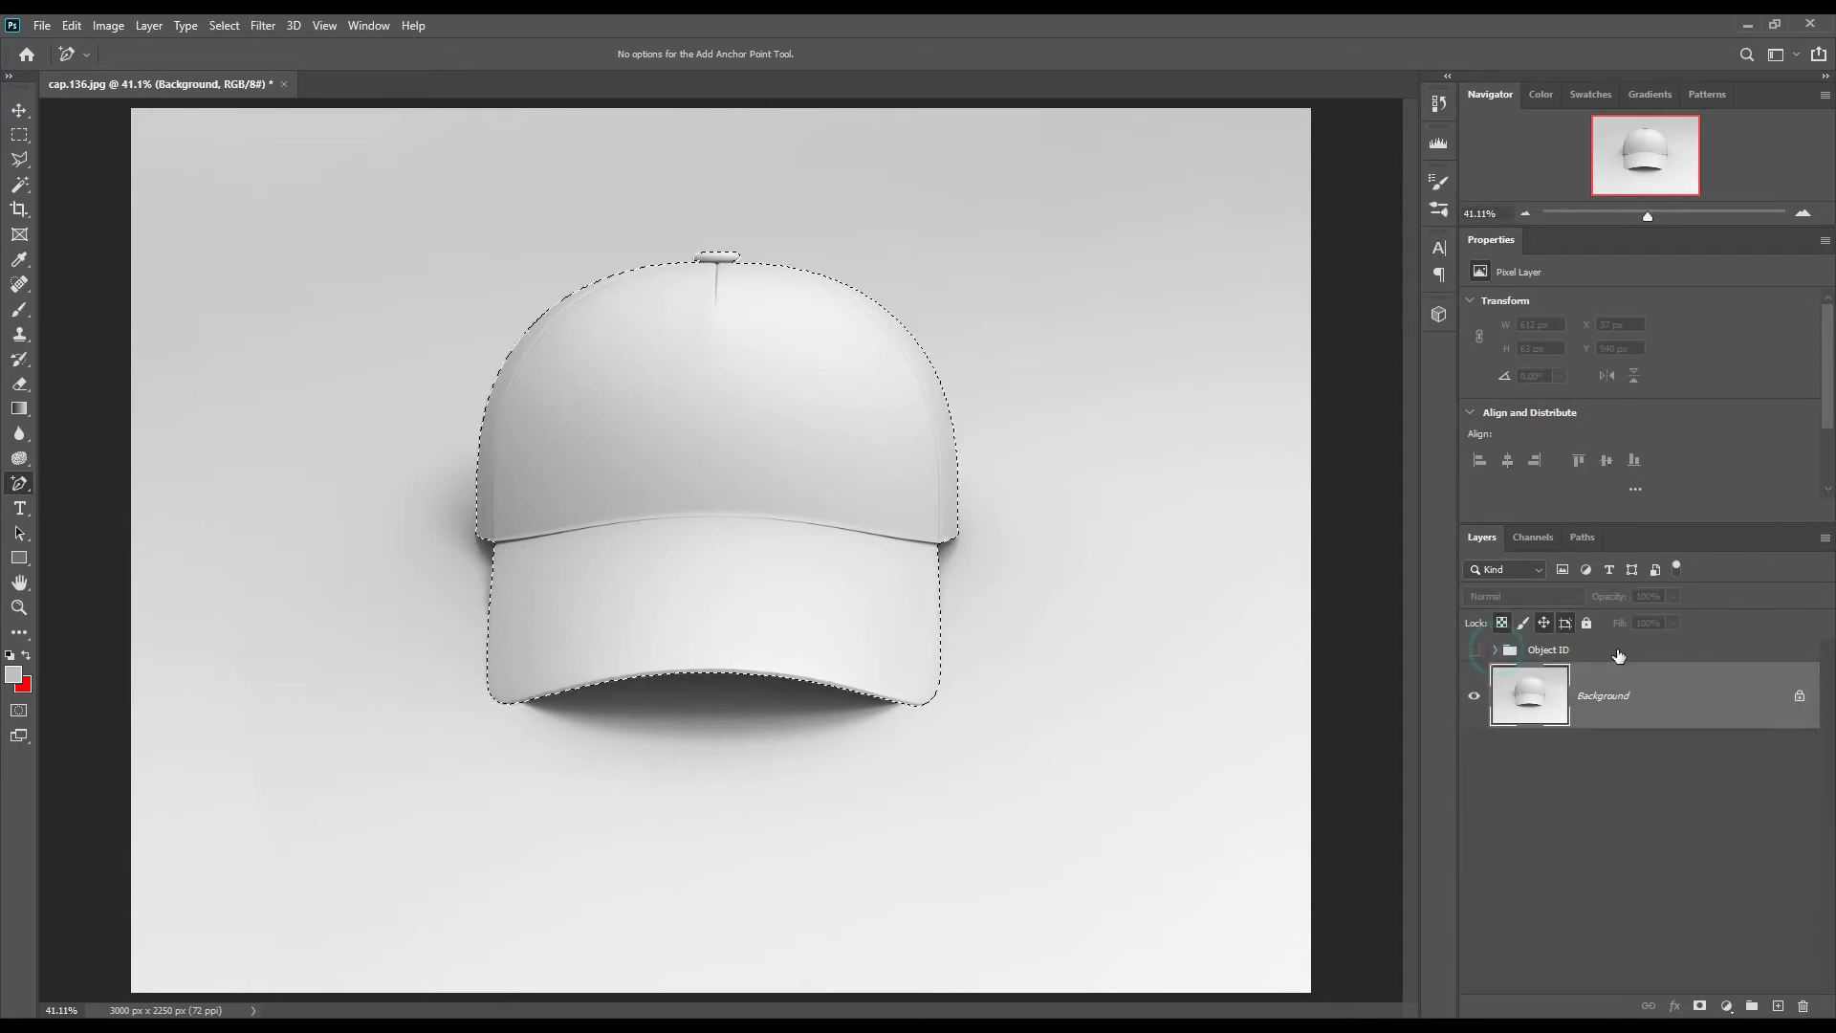
{"action": "left_click", "coordinate": [1616, 651]}
{"action": "left_click", "coordinate": [1629, 698]}
Step: Add a Solid Color fill layer in yellow ffde00, masked to the cap selection
{"action": "left_click", "coordinate": [1727, 1006]}
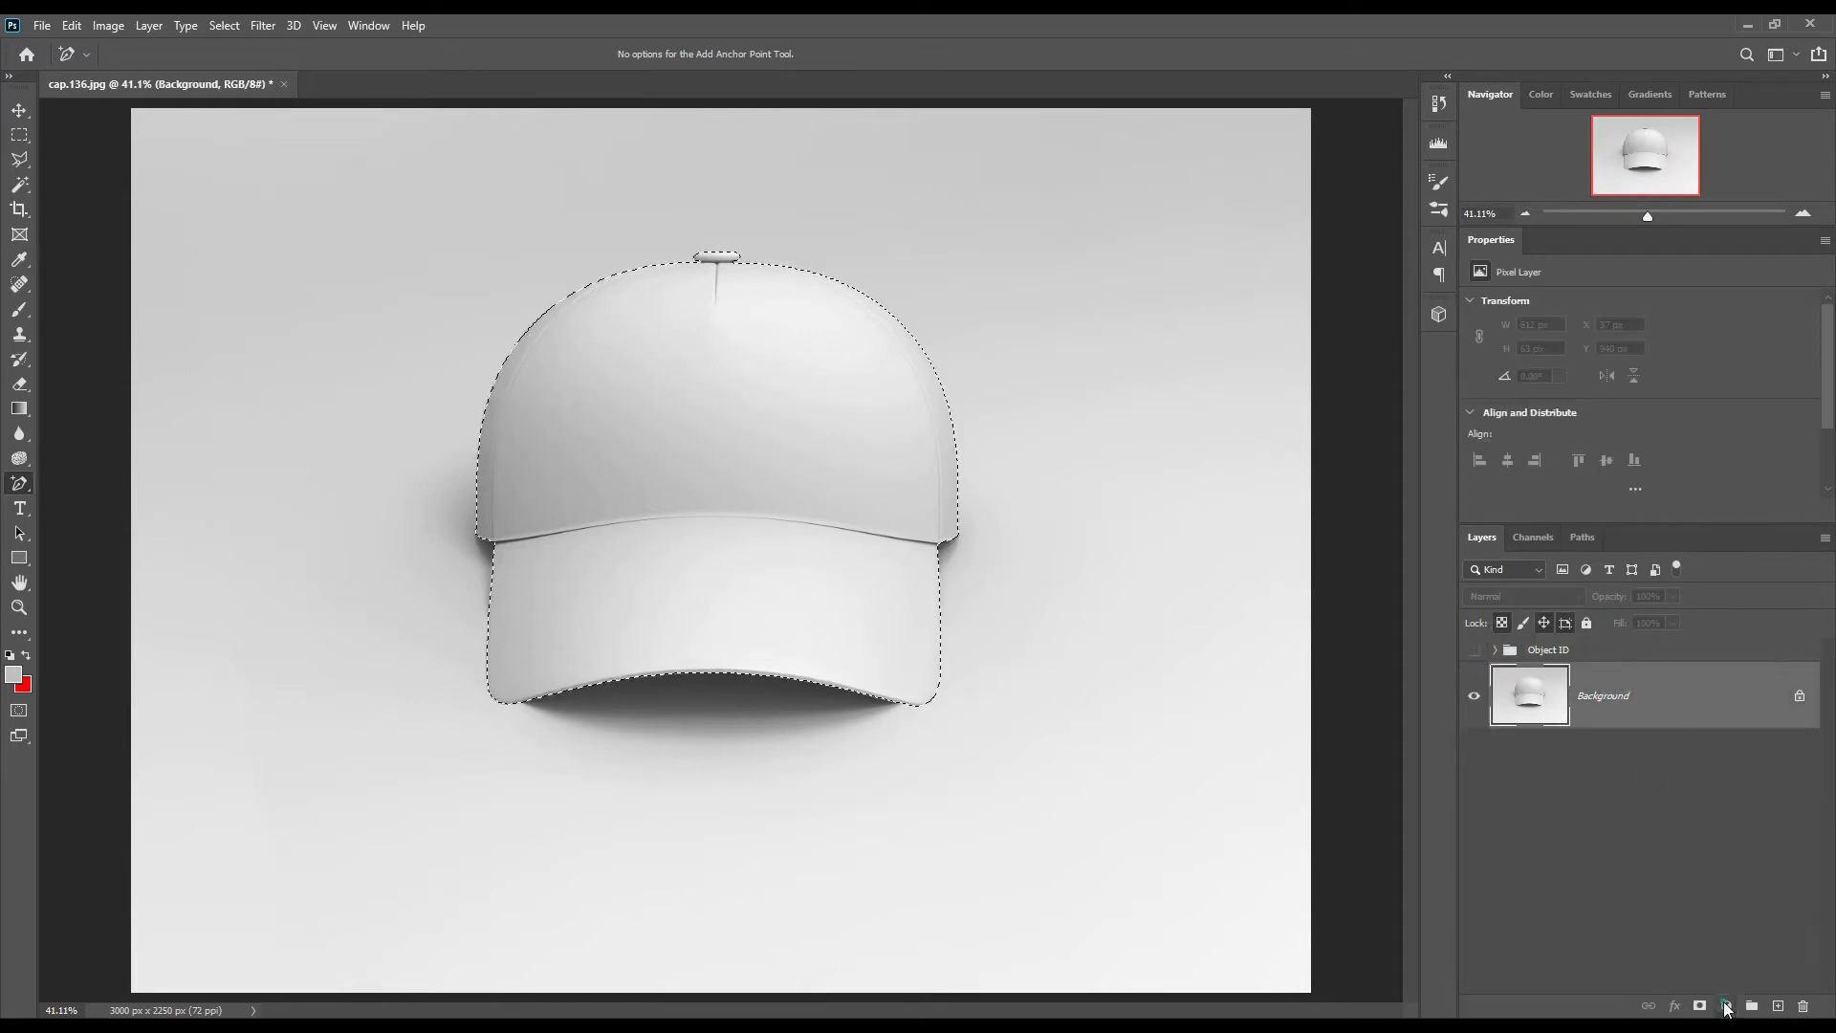
{"action": "left_click", "coordinate": [1725, 665]}
{"action": "left_click", "coordinate": [1398, 613]}
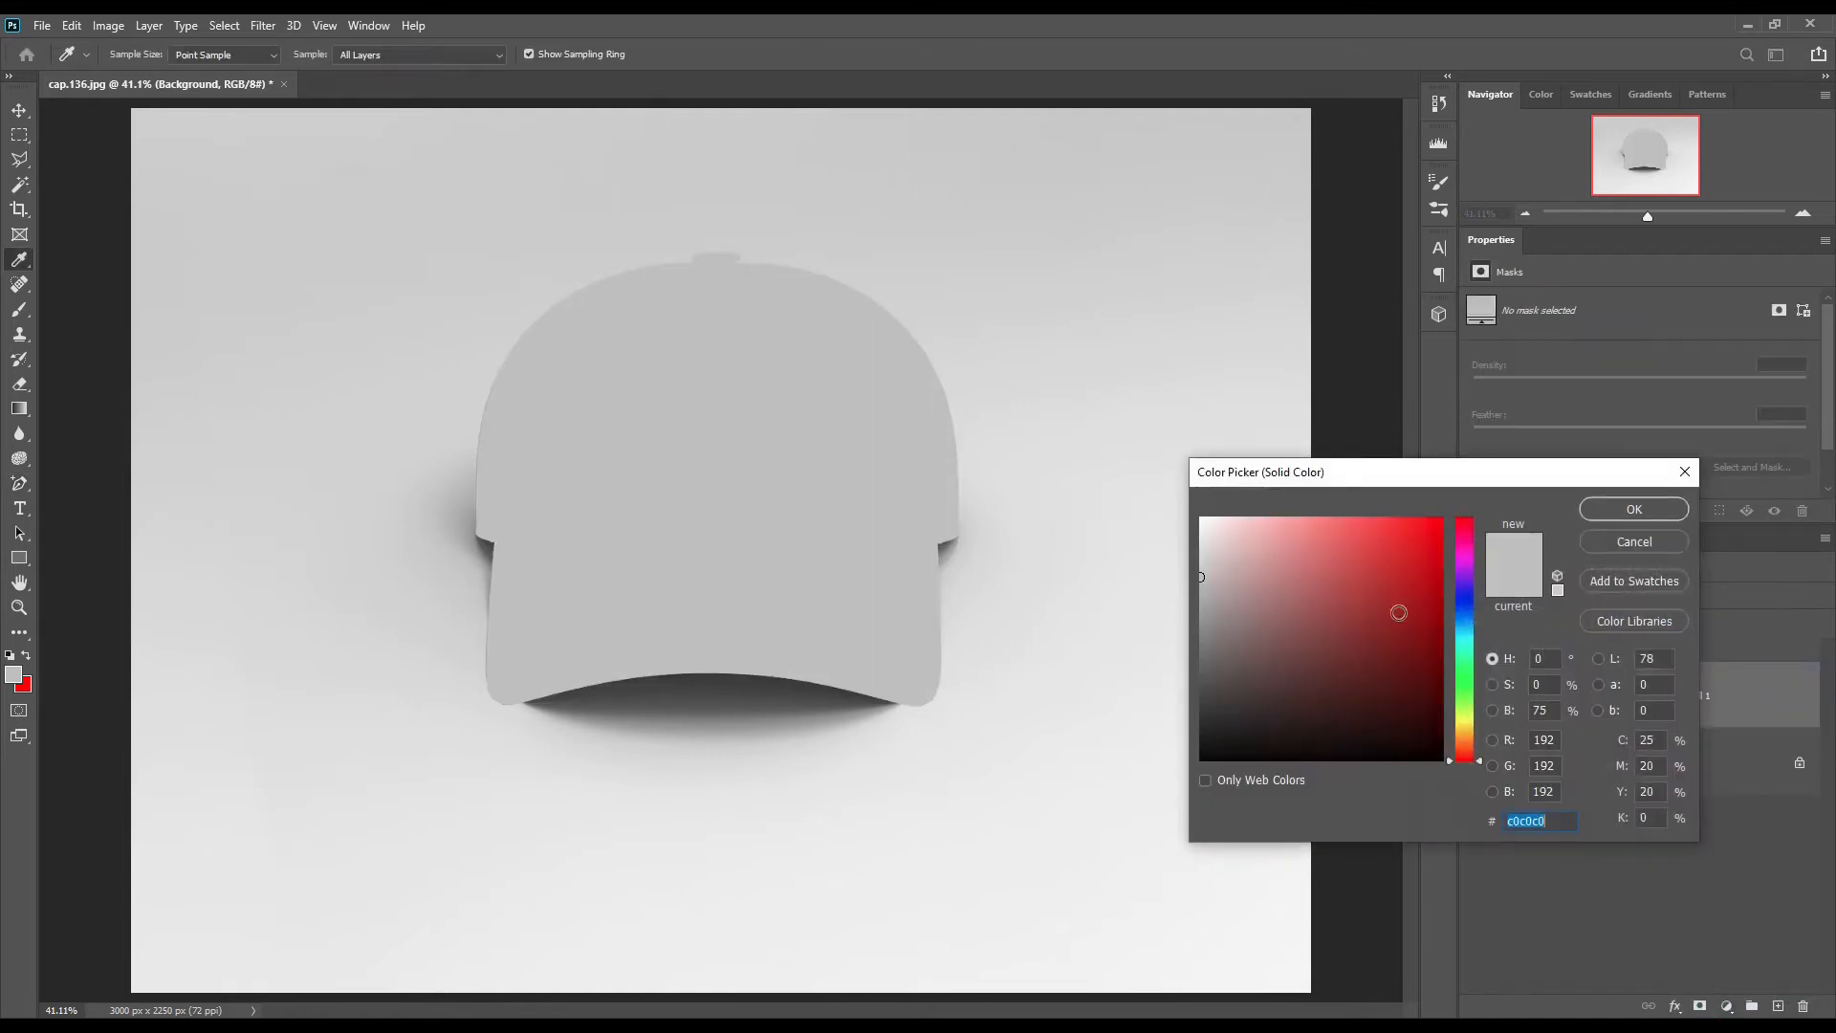
{"action": "left_click", "coordinate": [1385, 558]}
{"action": "left_click_drag", "start_coordinate": [1464, 758], "coordinate": [1465, 725]}
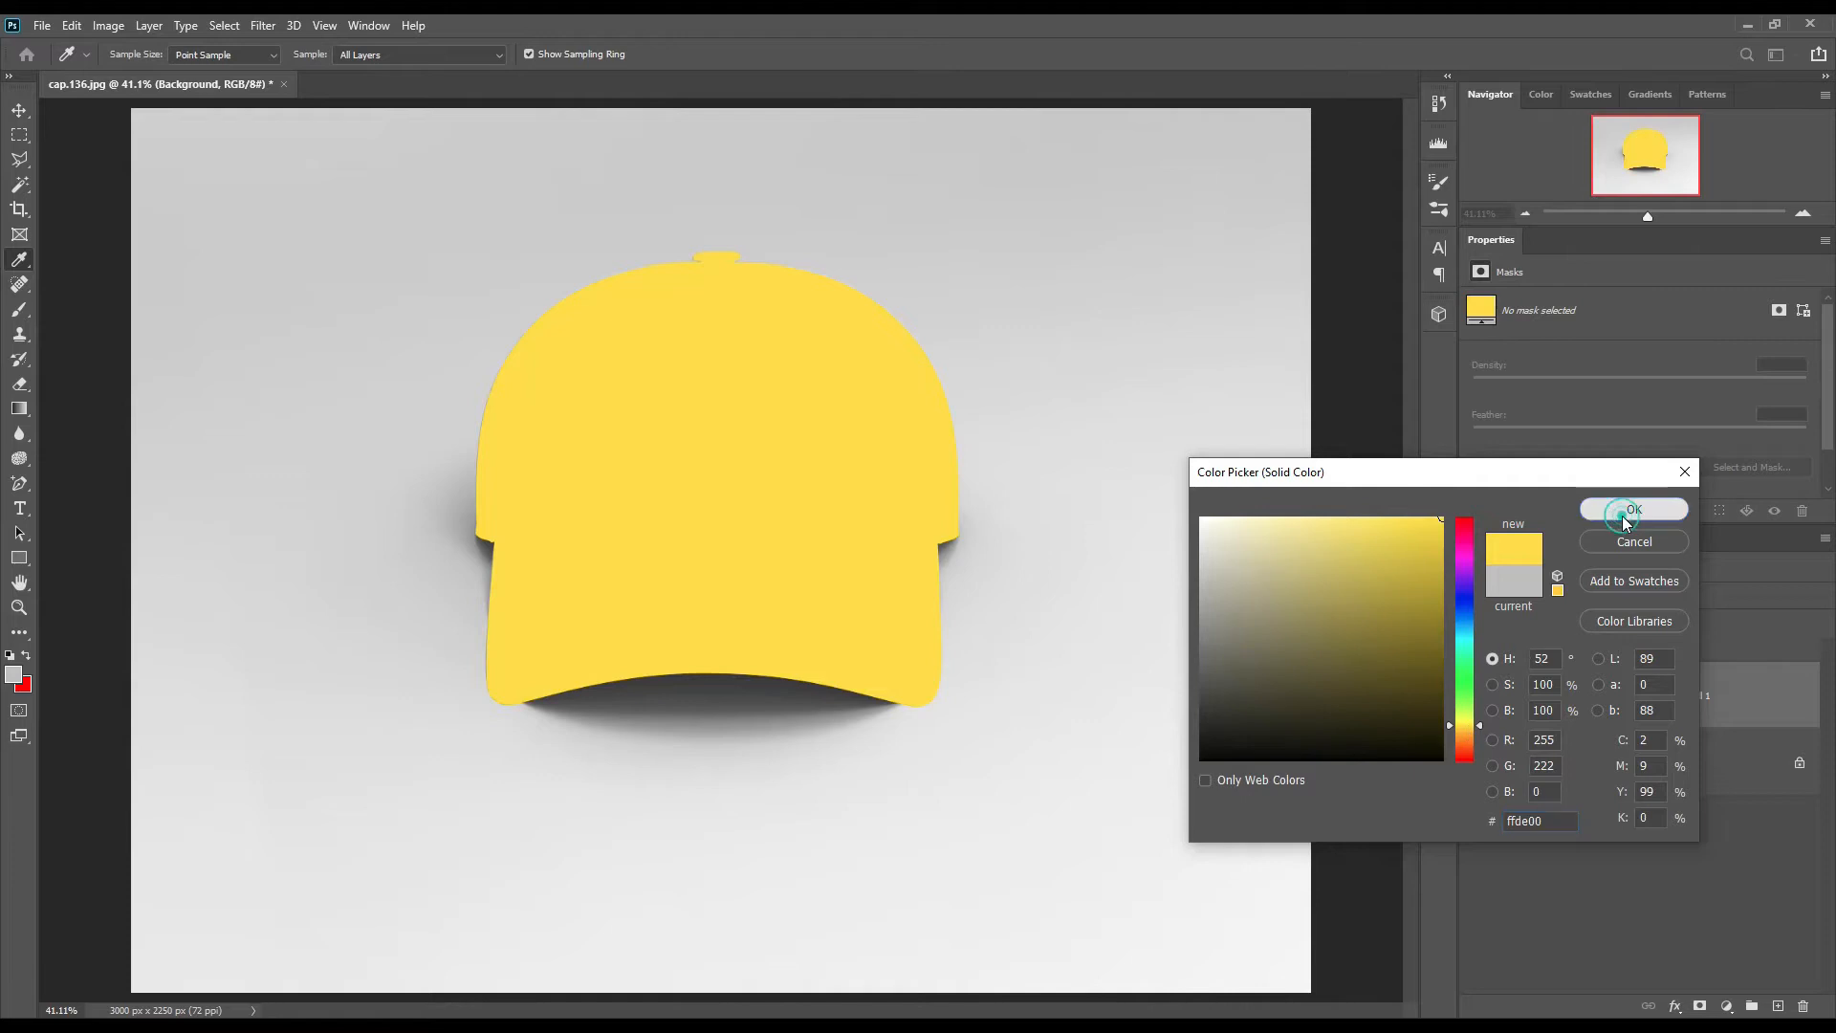
{"action": "left_click", "coordinate": [1622, 514]}
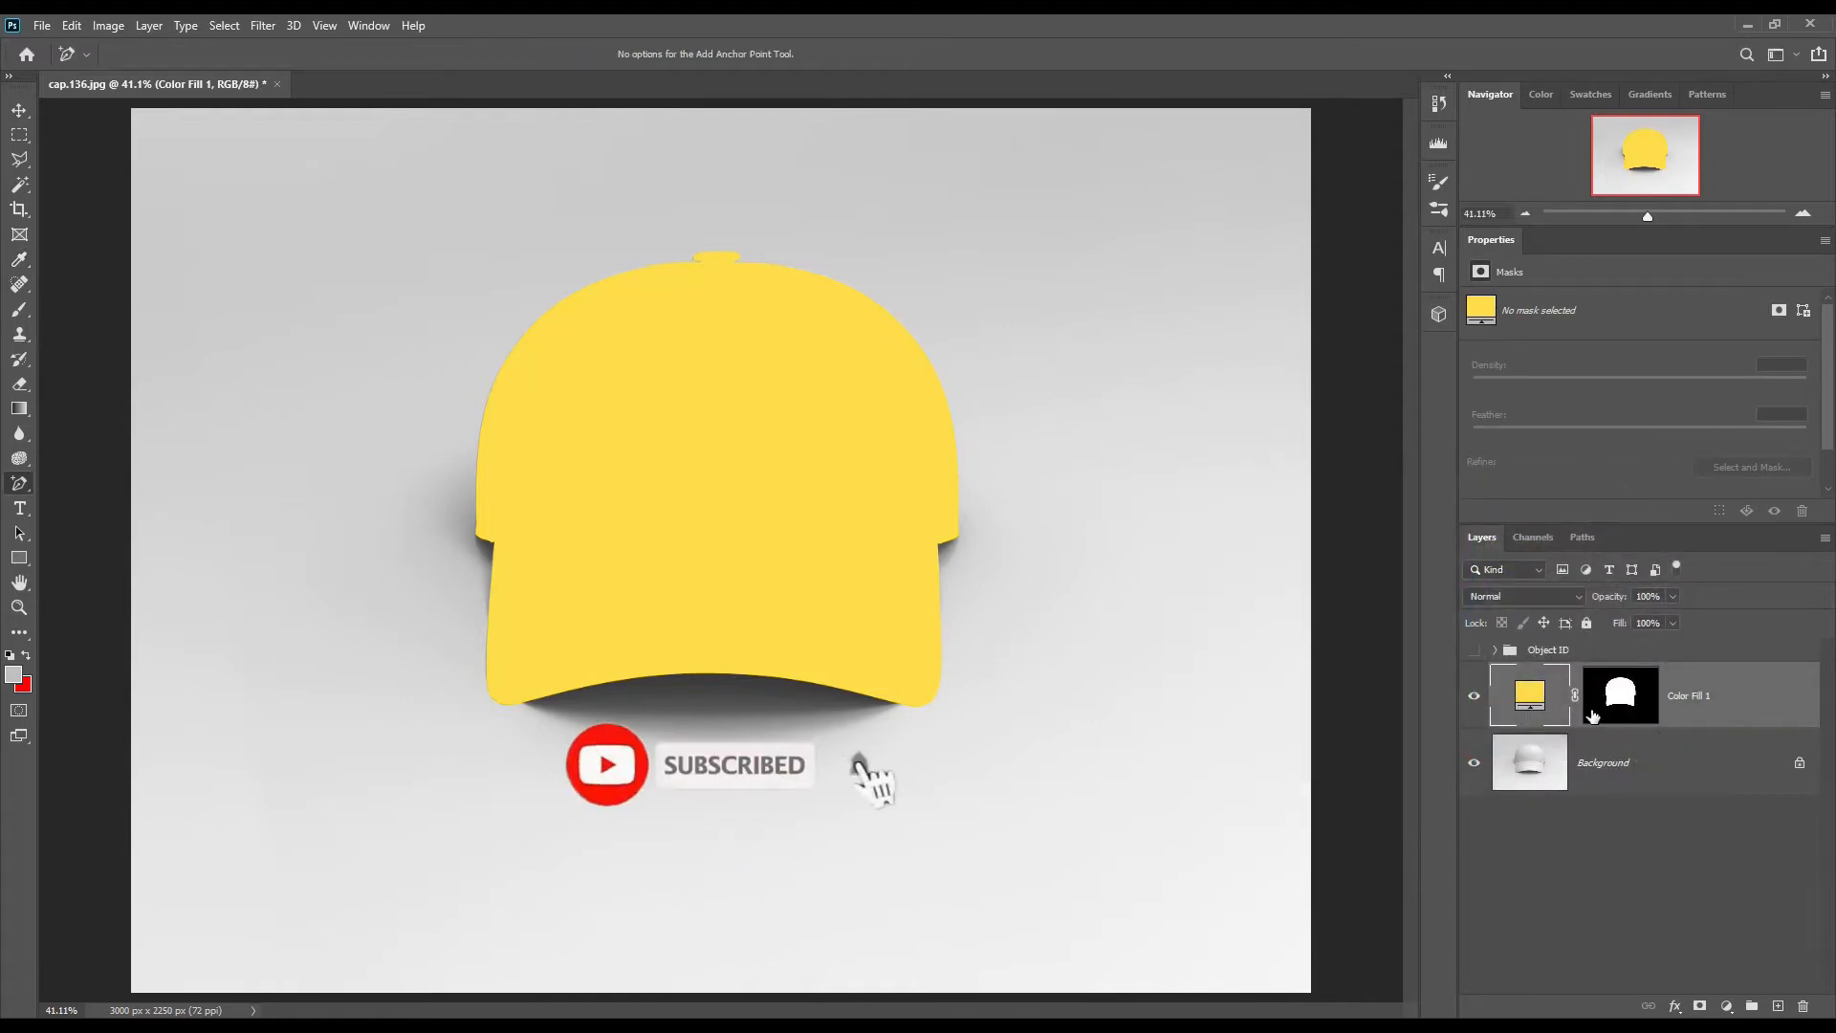
Step: Hide the yellow fill layer and draw a rectangle about 1289 × 546 px across the front of the crown
{"action": "left_click", "coordinate": [1474, 697]}
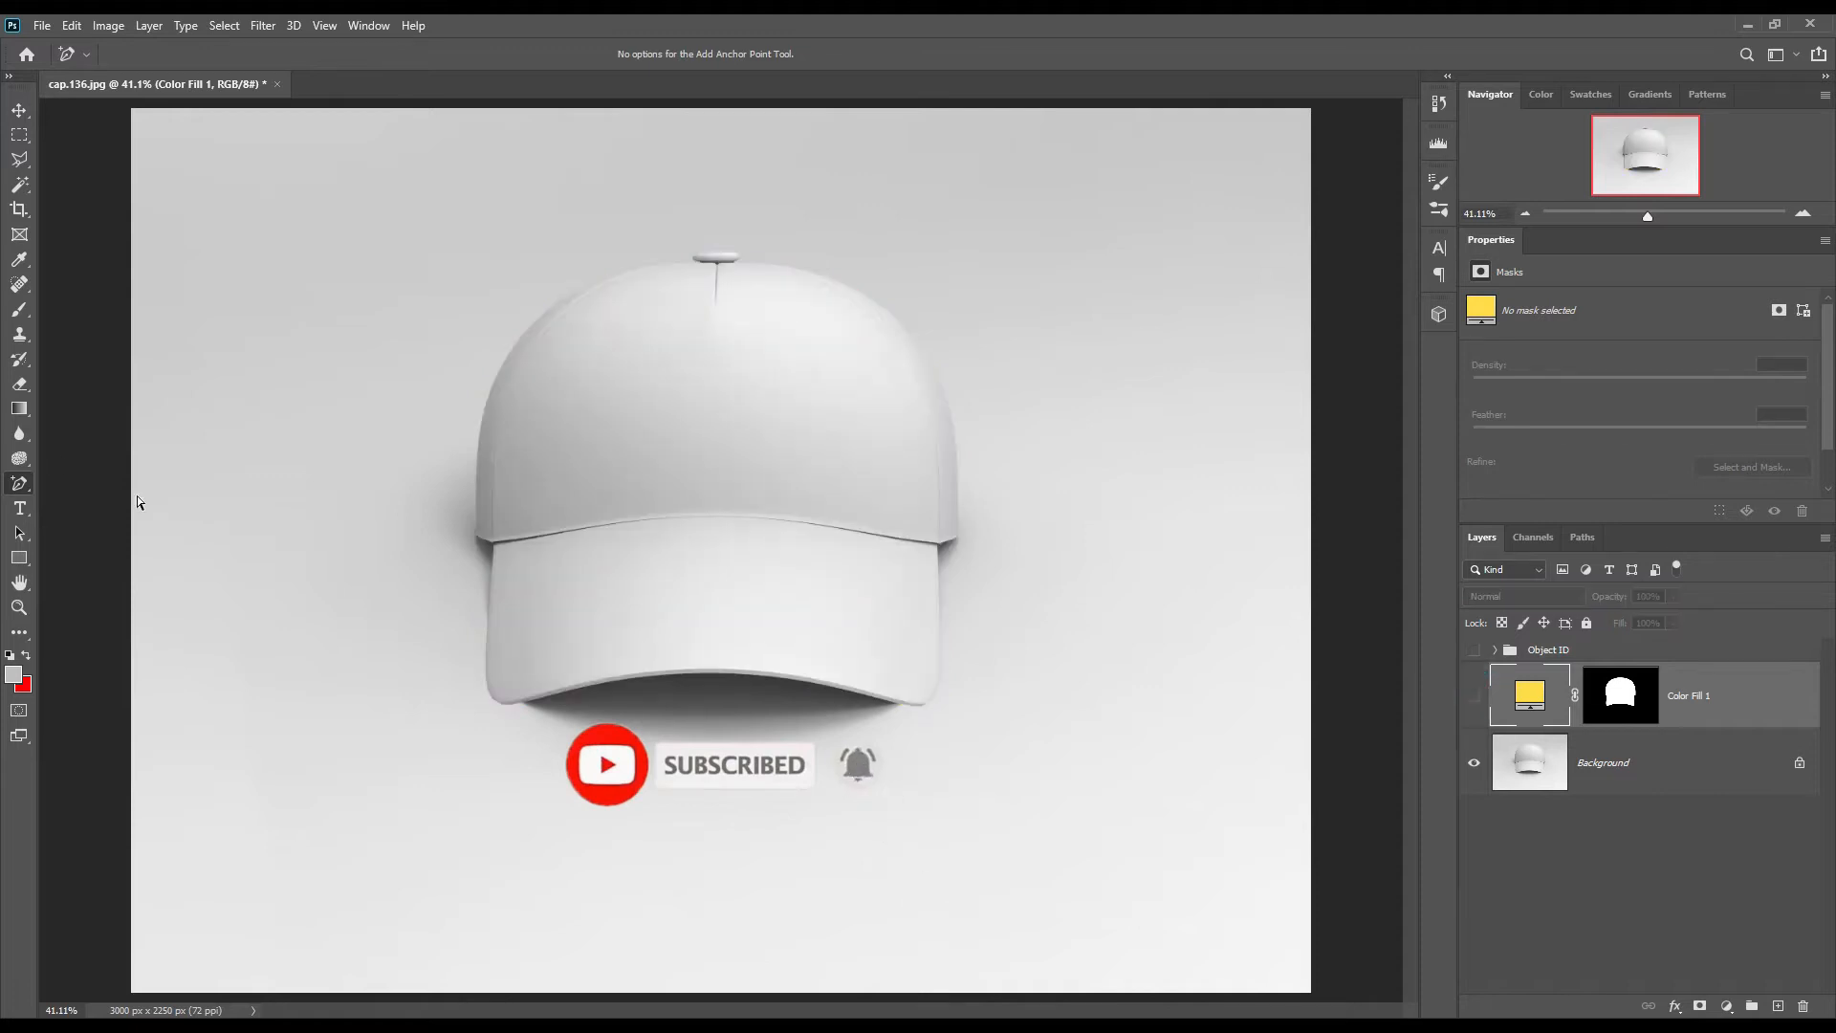
{"action": "left_click", "coordinate": [29, 556]}
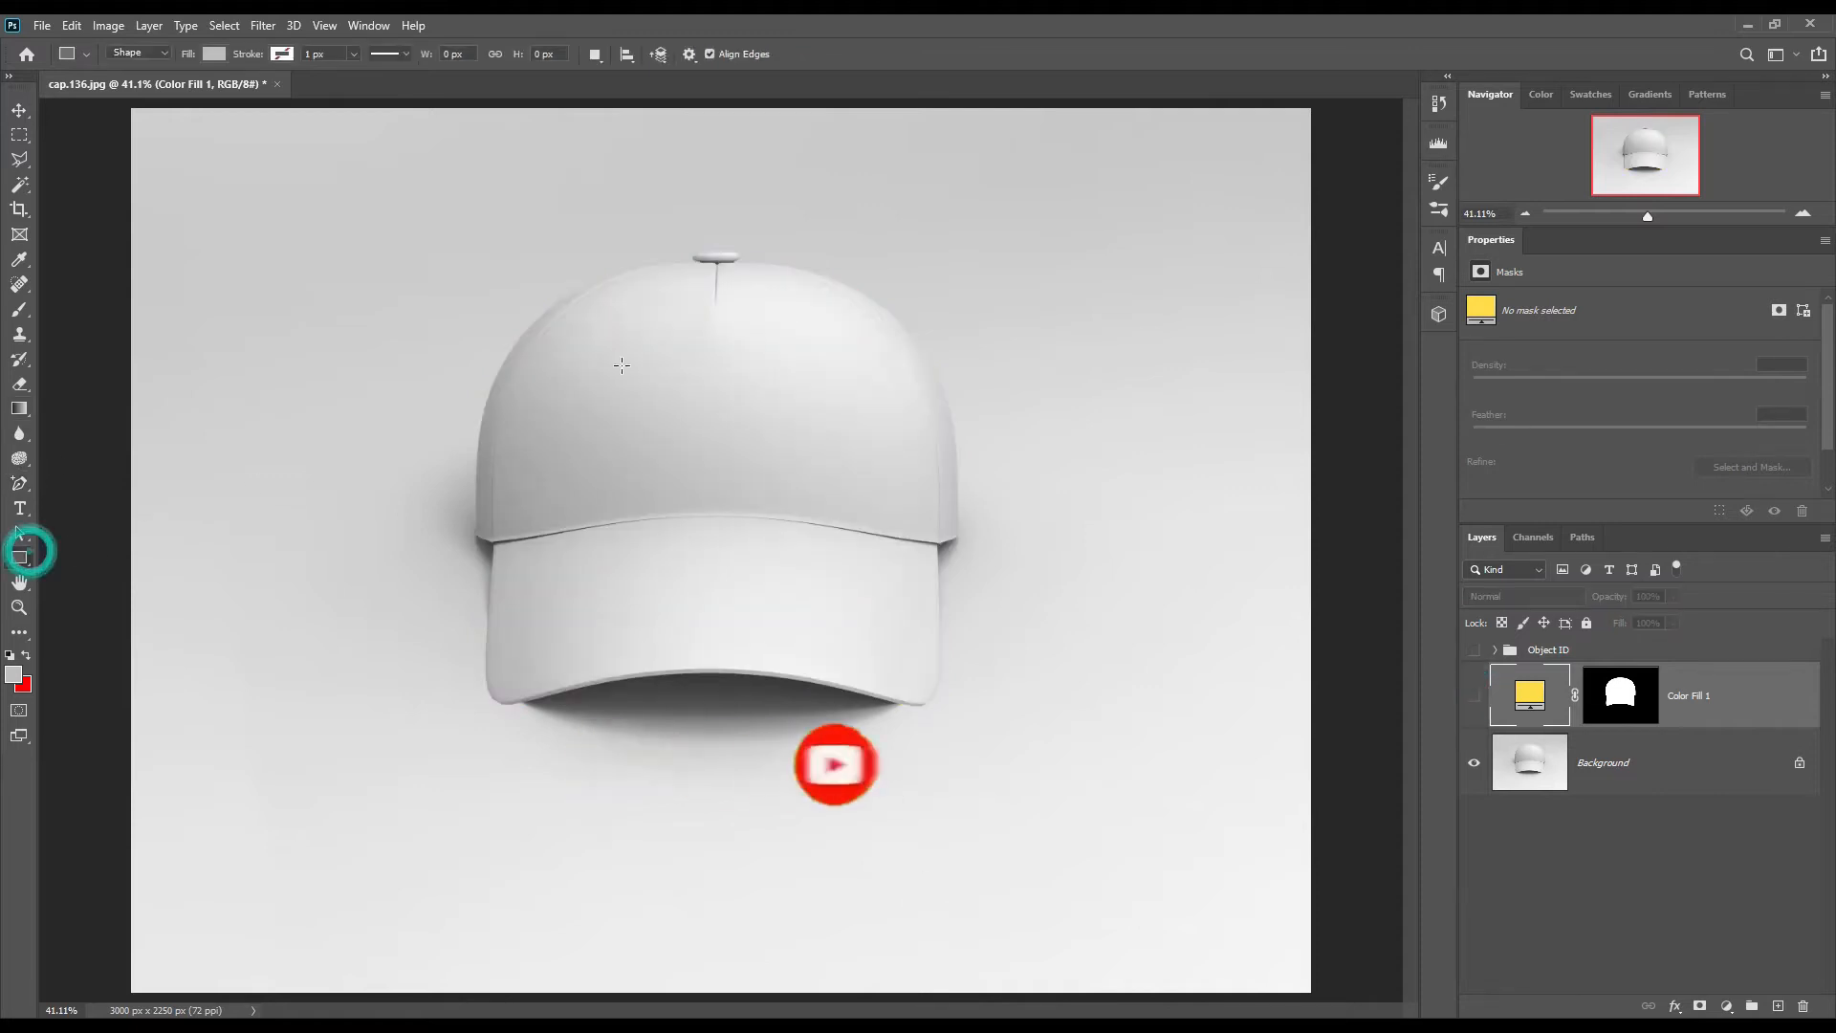
{"action": "left_click_drag", "start_coordinate": [464, 331], "coordinate": [970, 544]}
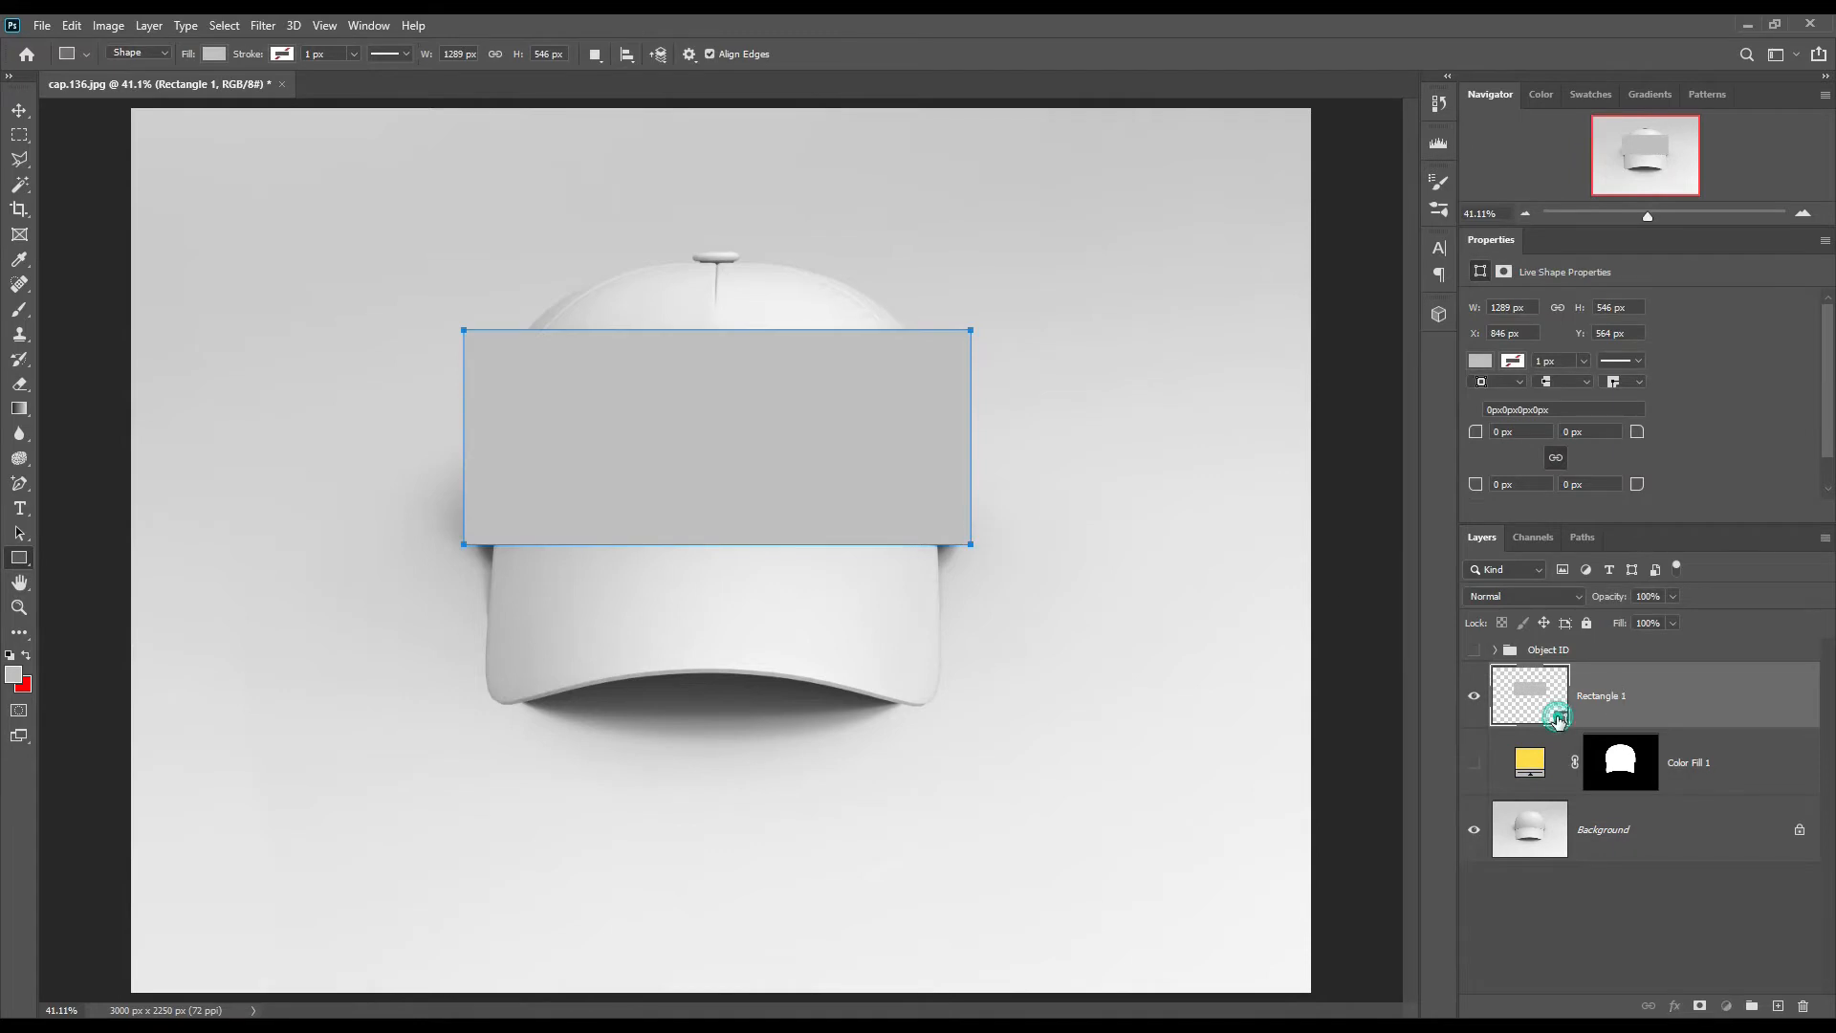
Step: Colour the rectangle red ff0000 and convert it to a smart object
{"action": "double_click", "coordinate": [1559, 719]}
{"action": "left_click", "coordinate": [1441, 519]}
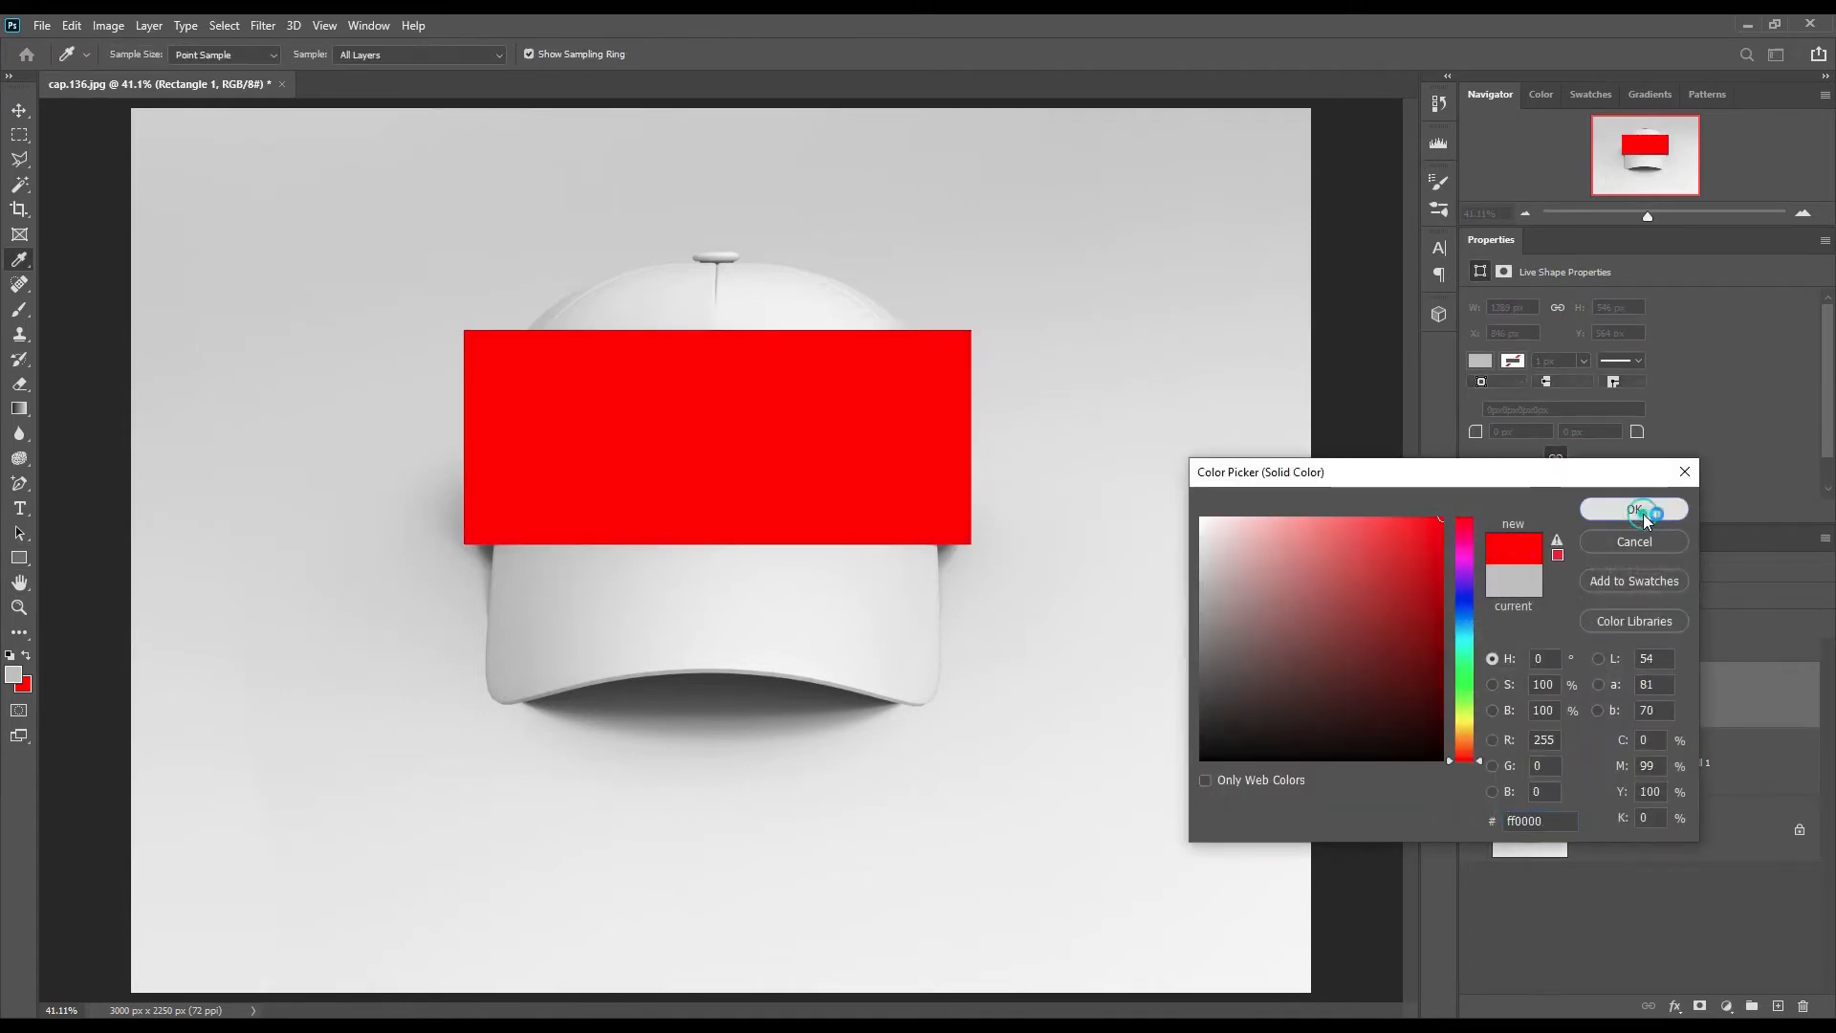
{"action": "left_click", "coordinate": [1633, 509]}
{"action": "right_click", "coordinate": [1694, 693]}
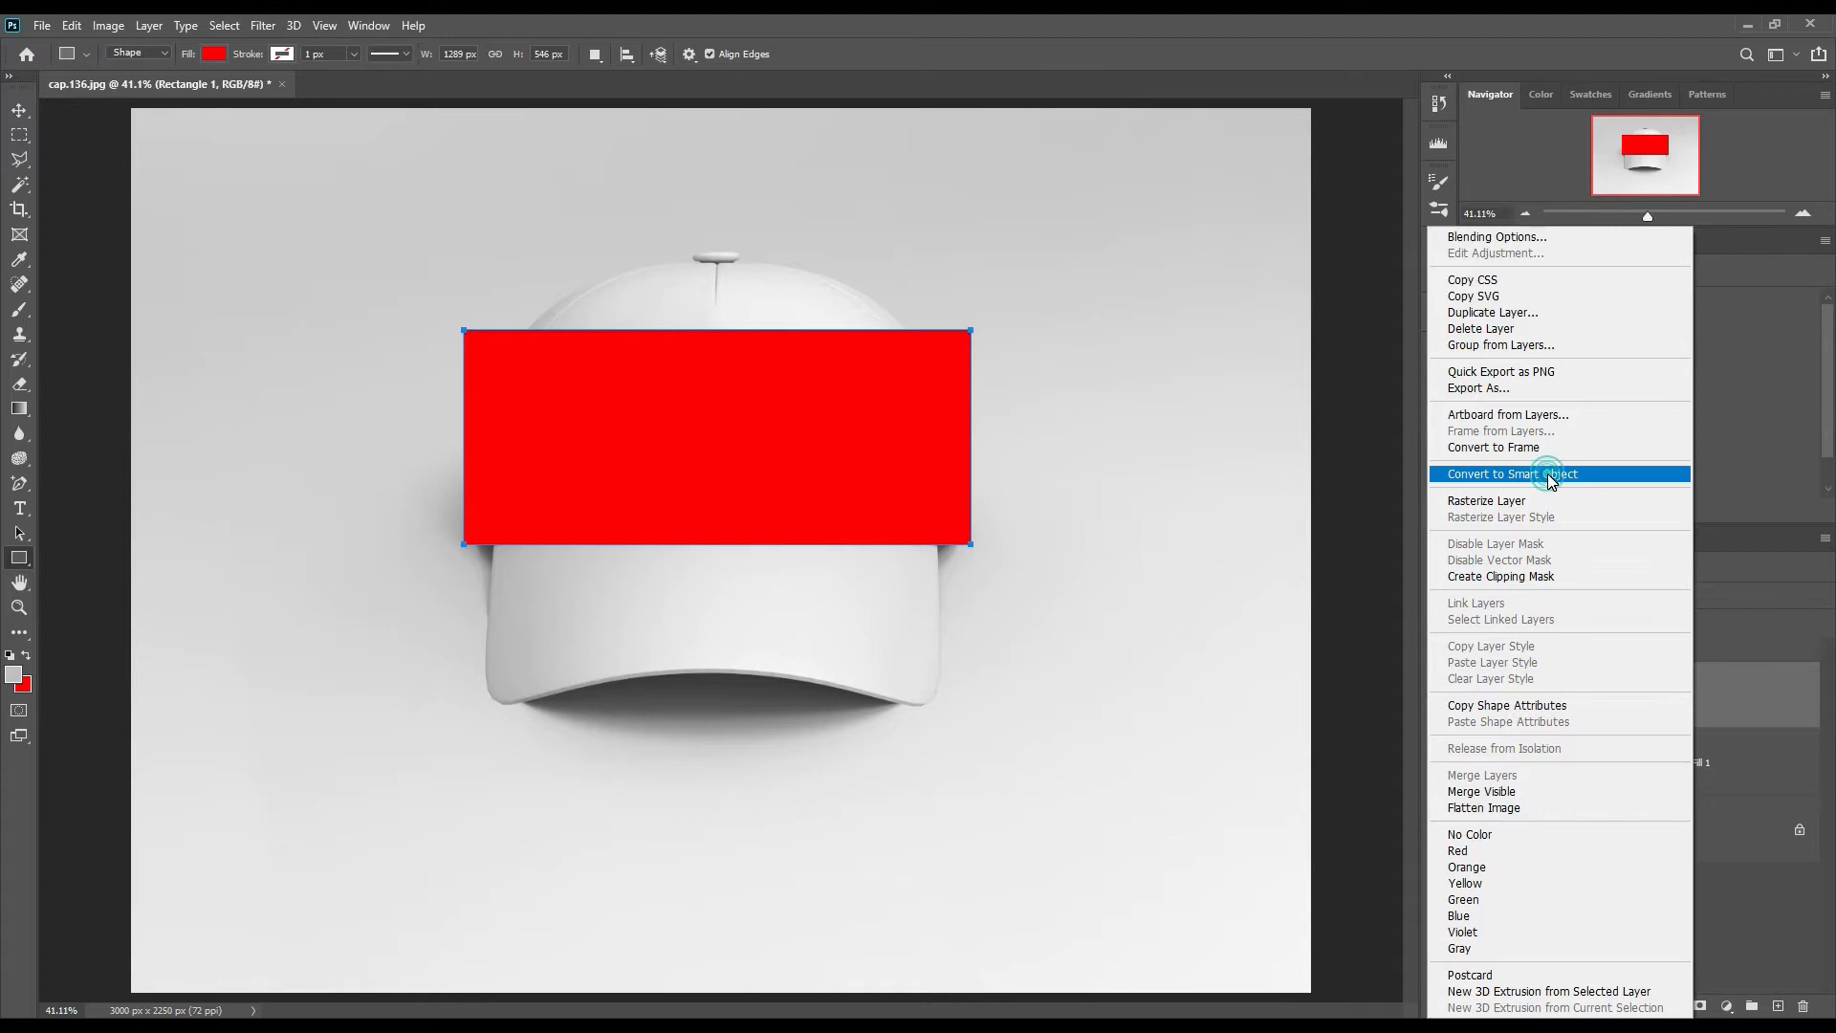
{"action": "left_click", "coordinate": [1548, 475]}
Step: Lower the red smart object's opacity to 58% and warp its edges to follow the crown's curvature and the brim seam
{"action": "left_click_drag", "start_coordinate": [1609, 598], "coordinate": [1569, 598]}
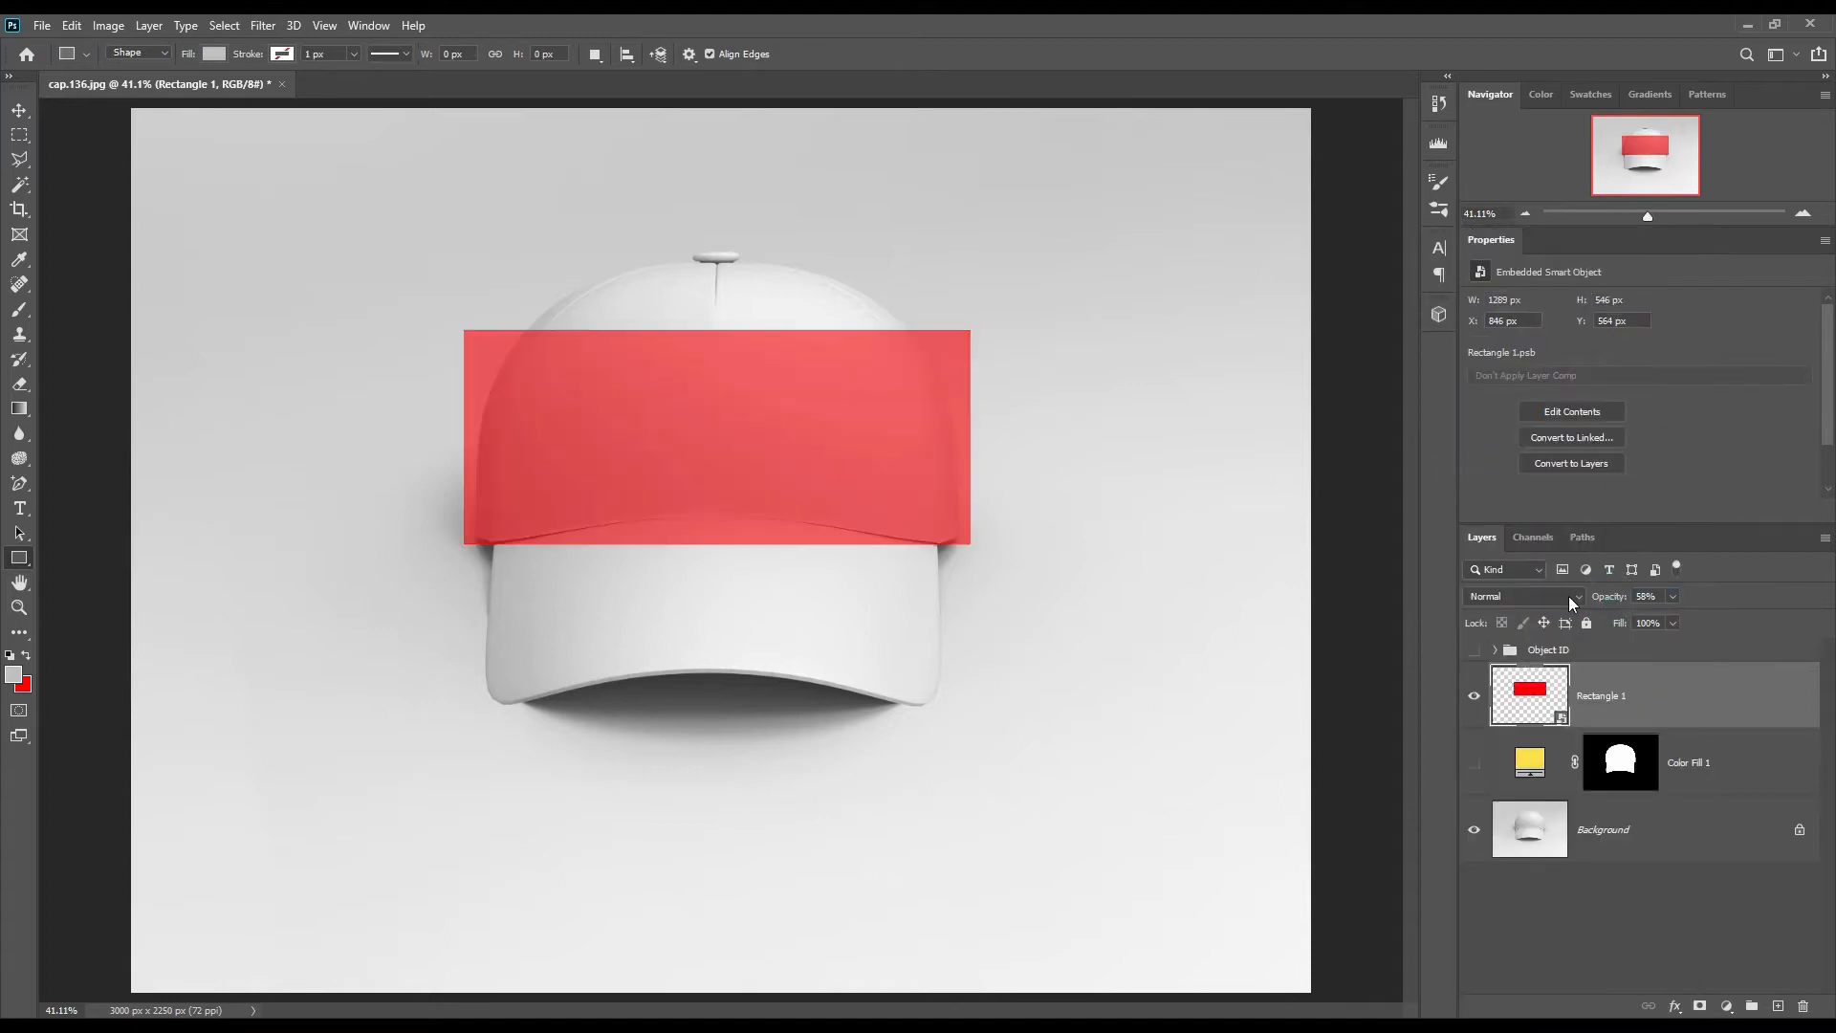
{"action": "key", "text": "ctrl+t"}
{"action": "right_click", "coordinate": [730, 438]}
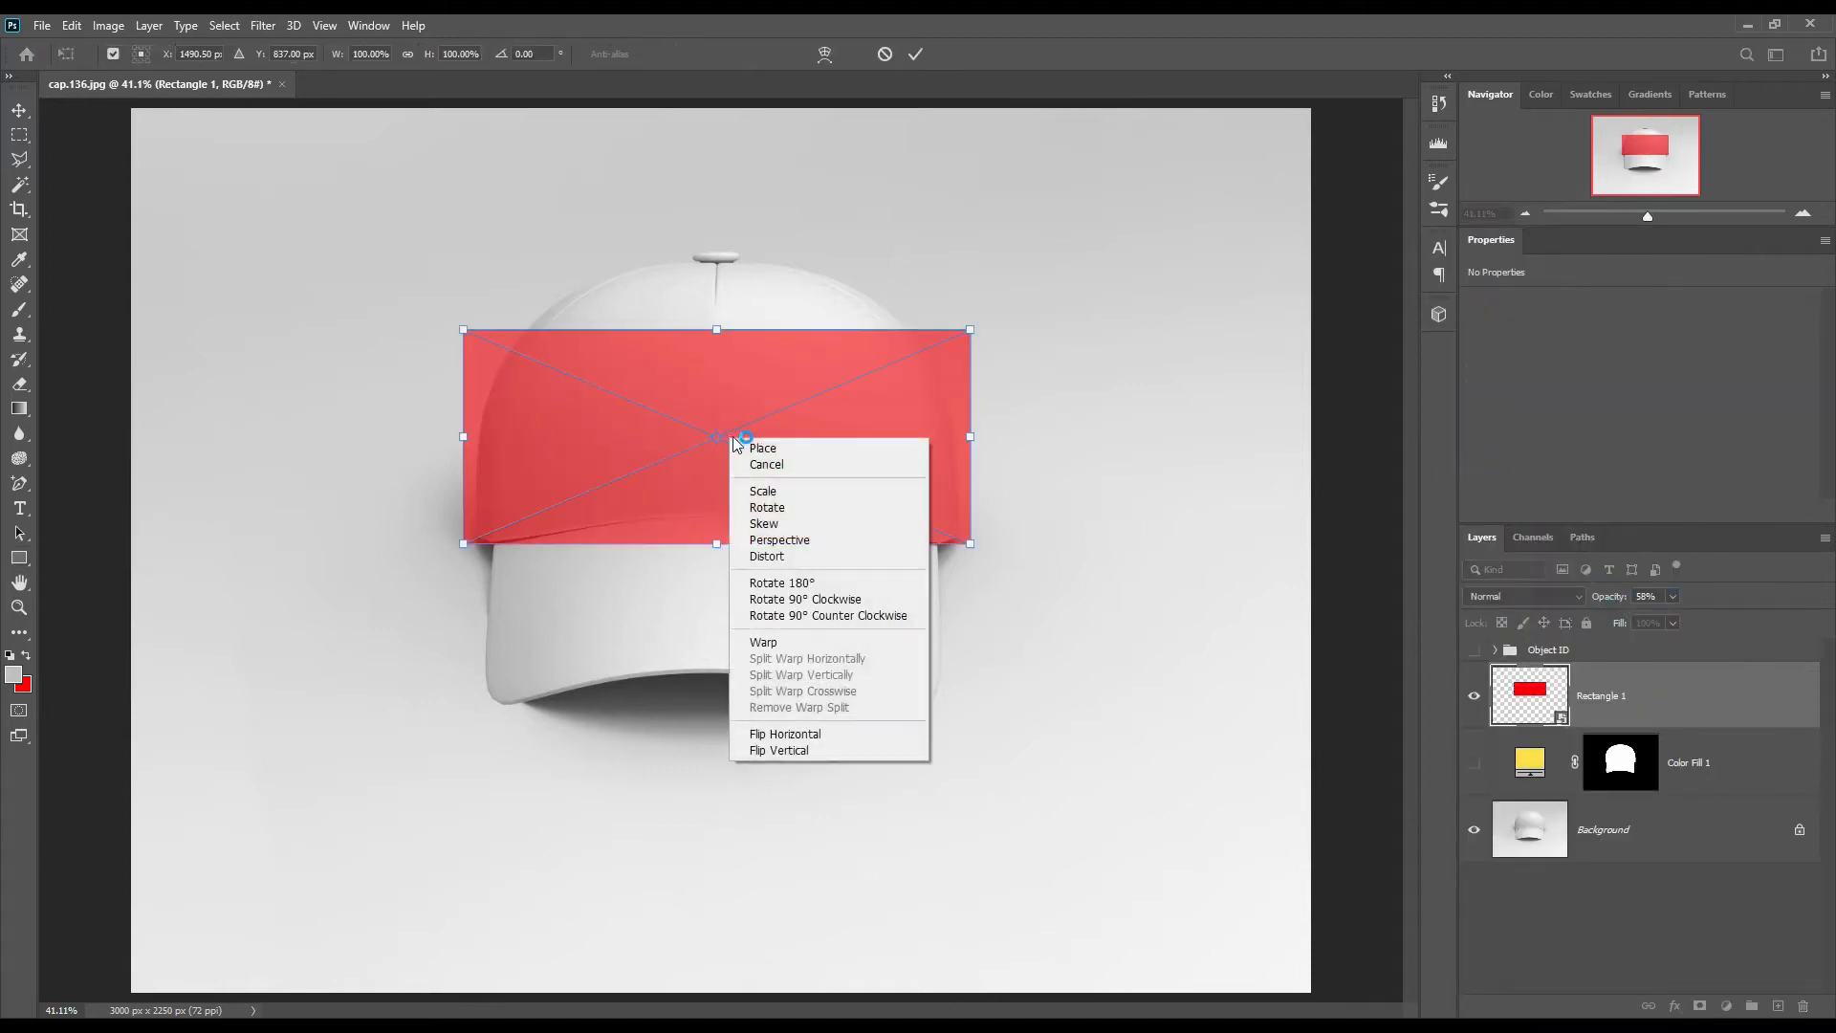
{"action": "left_click", "coordinate": [775, 642]}
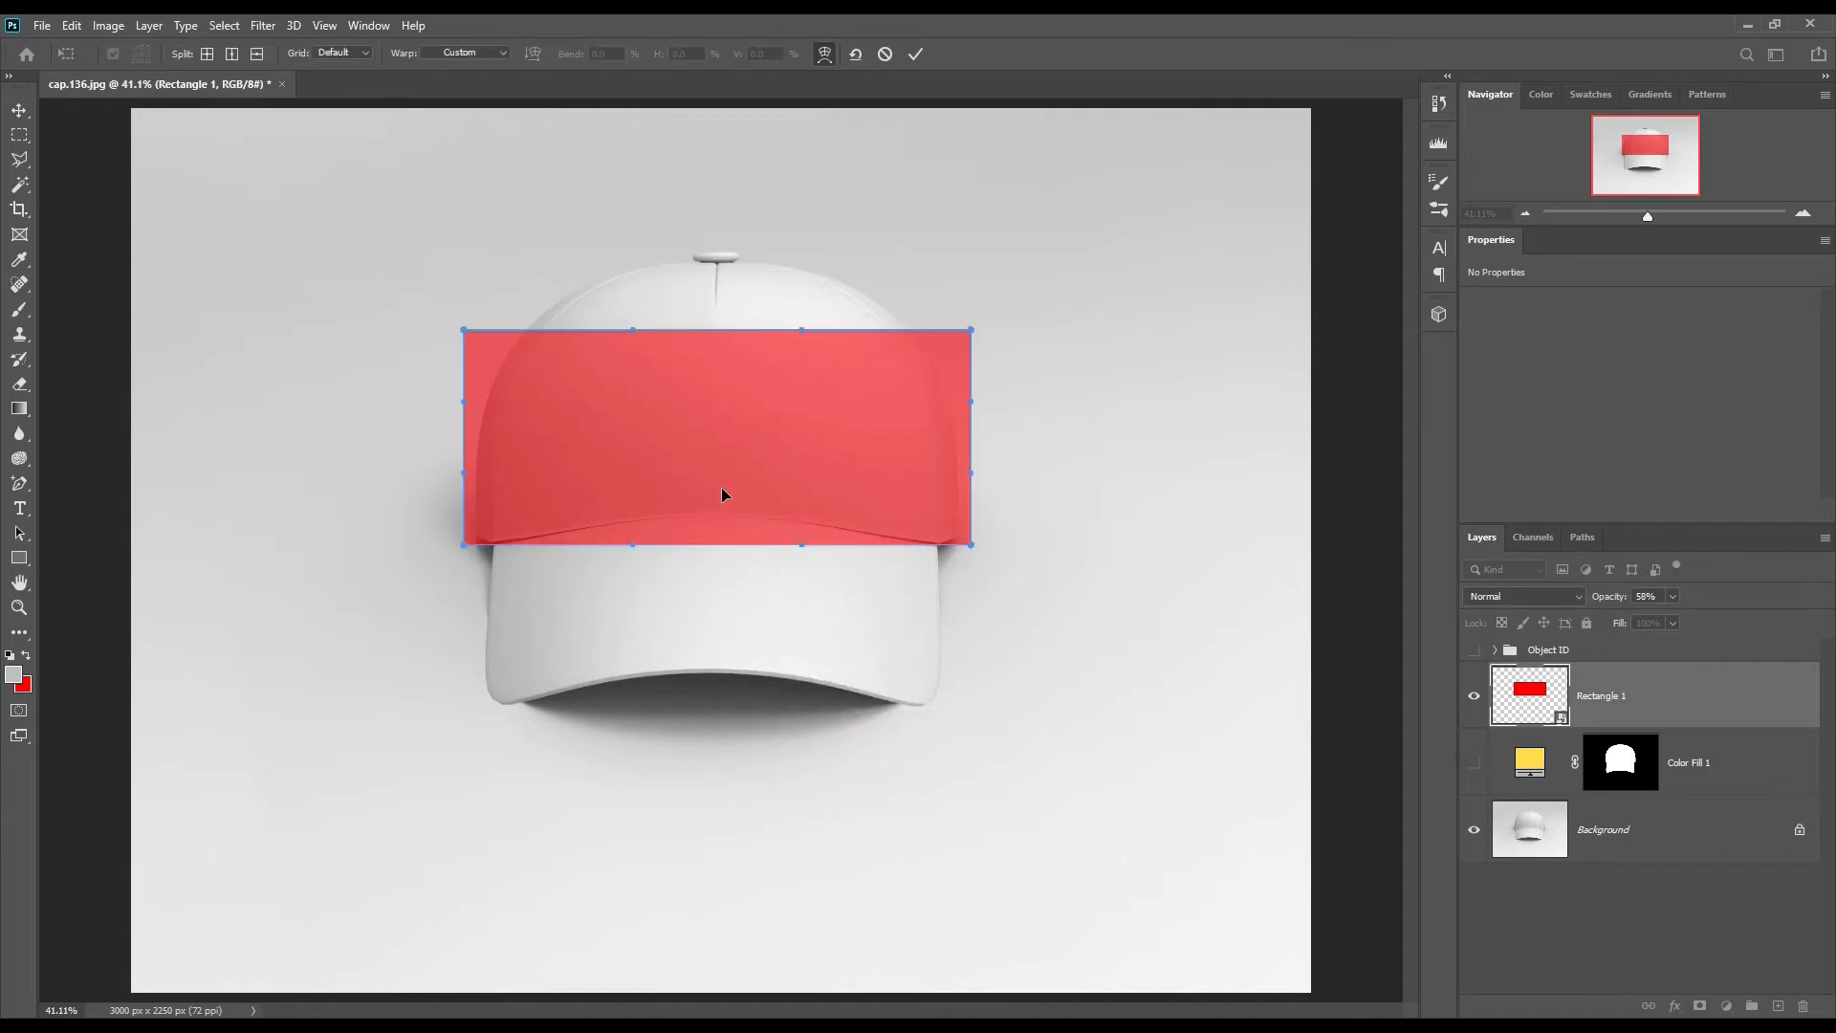
{"action": "left_click_drag", "start_coordinate": [710, 542], "coordinate": [710, 520]}
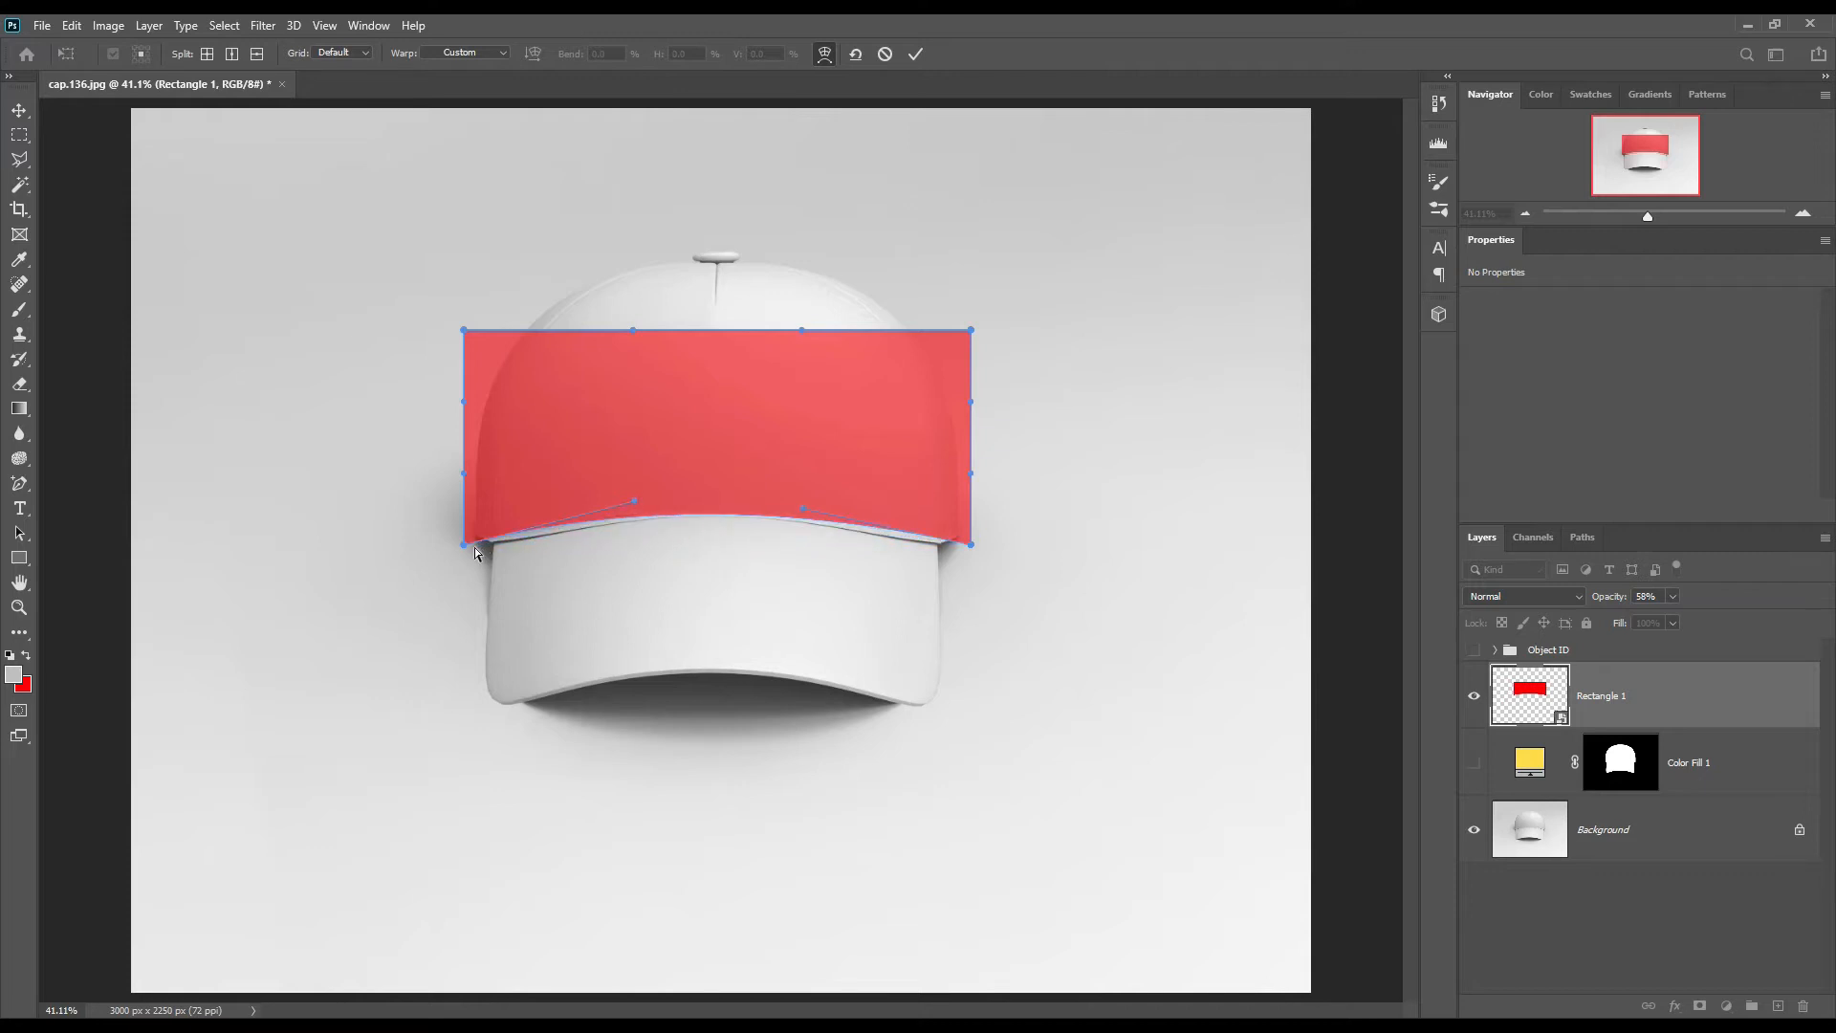
{"action": "left_click_drag", "start_coordinate": [469, 546], "coordinate": [459, 559]}
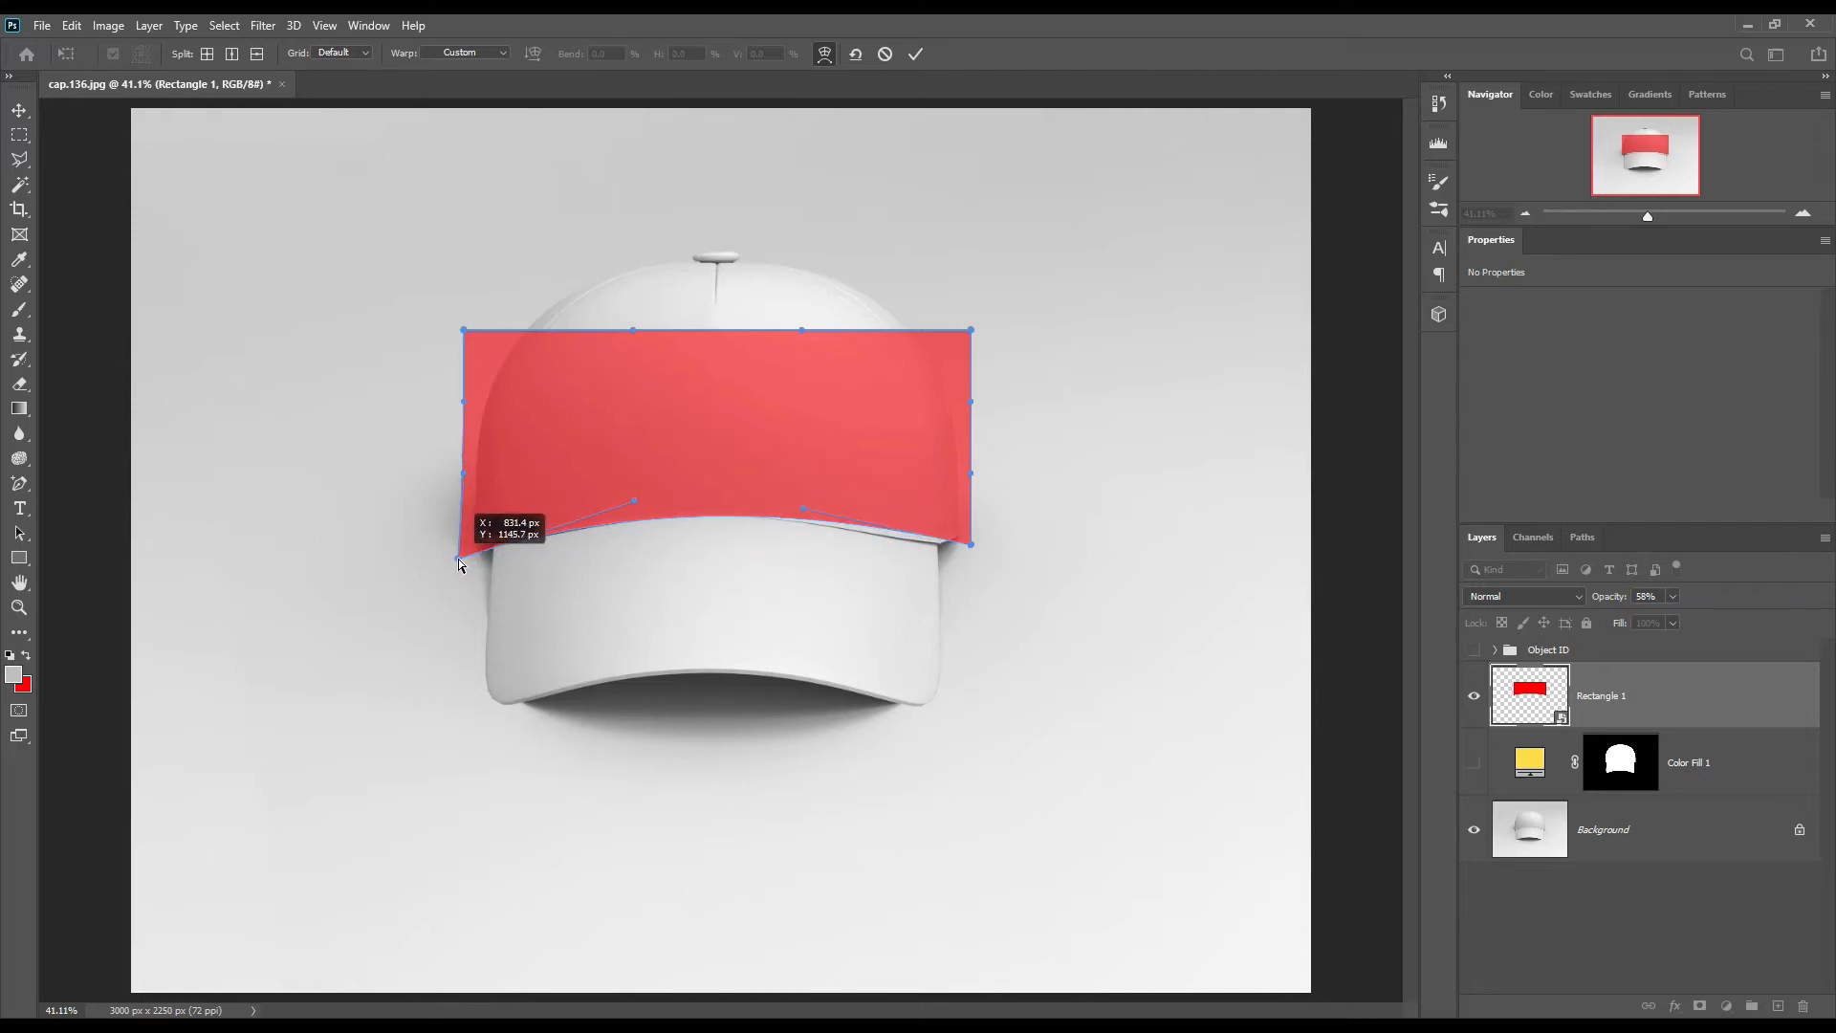
{"action": "left_click_drag", "start_coordinate": [973, 550], "coordinate": [977, 564]}
{"action": "left_click_drag", "start_coordinate": [721, 352], "coordinate": [720, 312]}
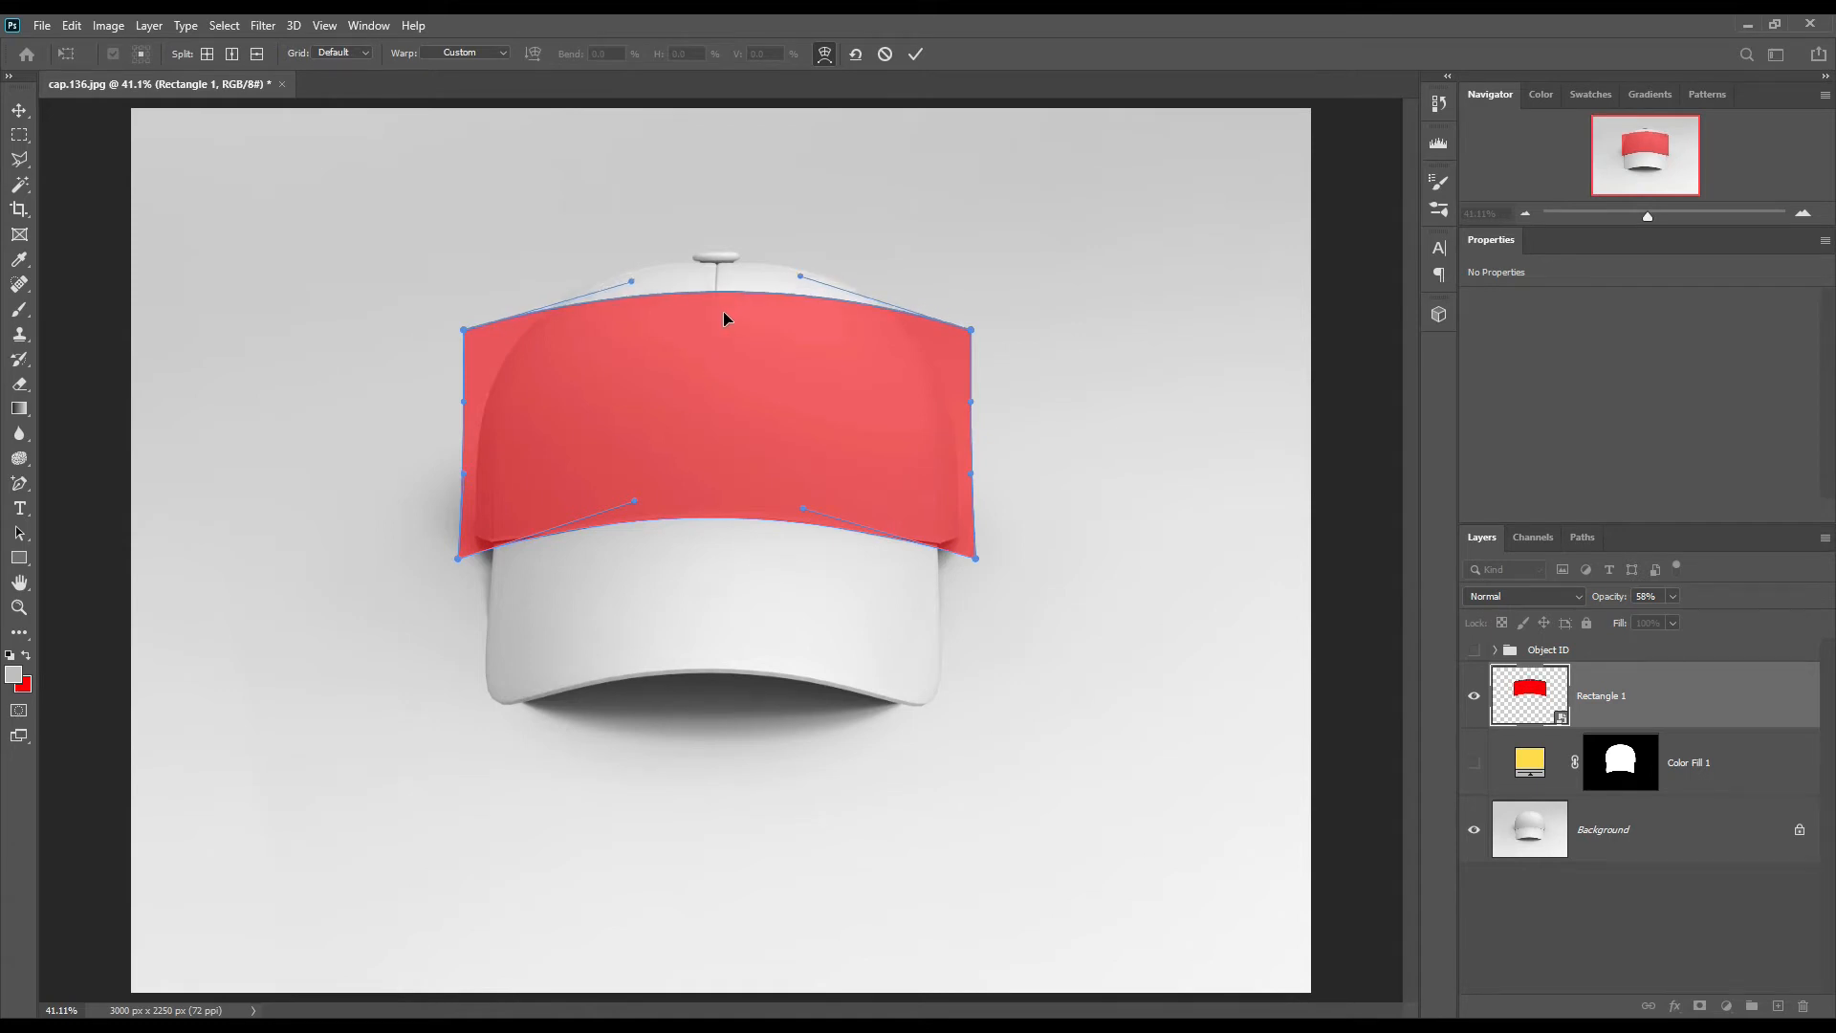
{"action": "left_click", "coordinate": [916, 55]}
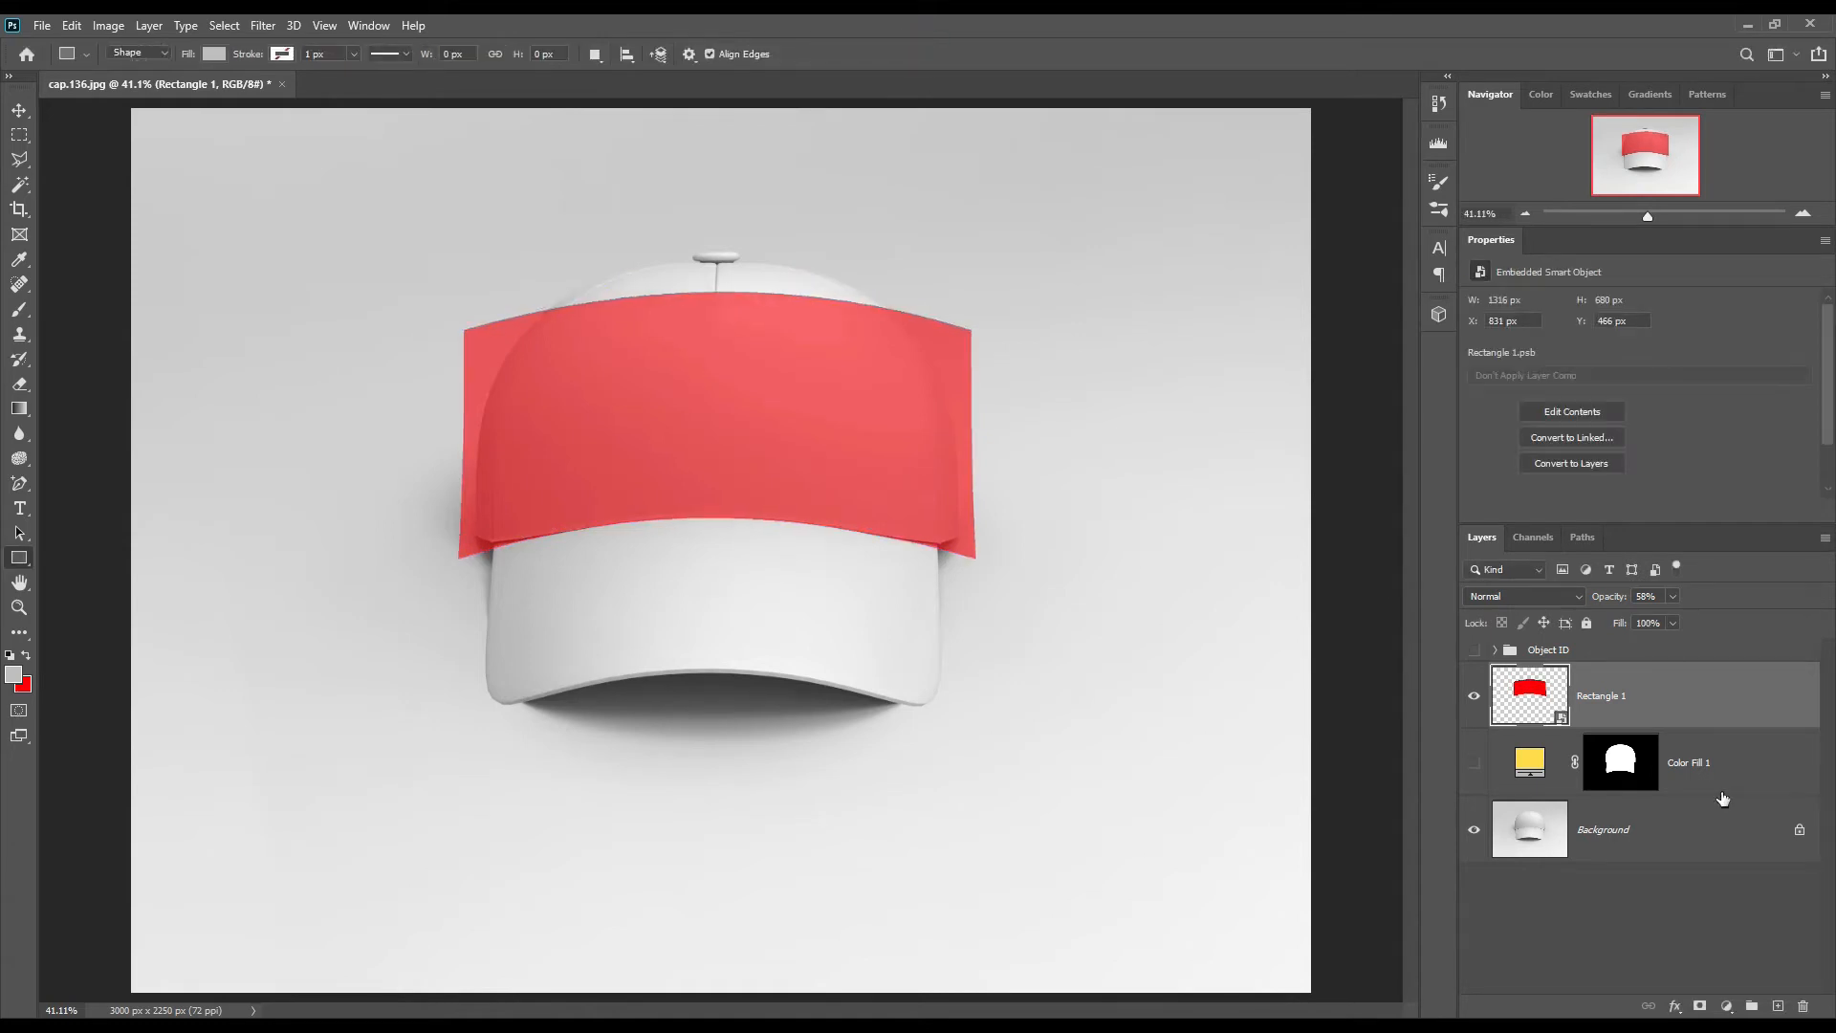
Step: Mask the Rectangle 1 smart object to the cap outline and black out the Shape 2 brim area in that mask
{"action": "left_click", "coordinate": [1626, 765], "text": "ctrl"}
{"action": "left_click", "coordinate": [1700, 1006]}
{"action": "left_click", "coordinate": [1496, 651]}
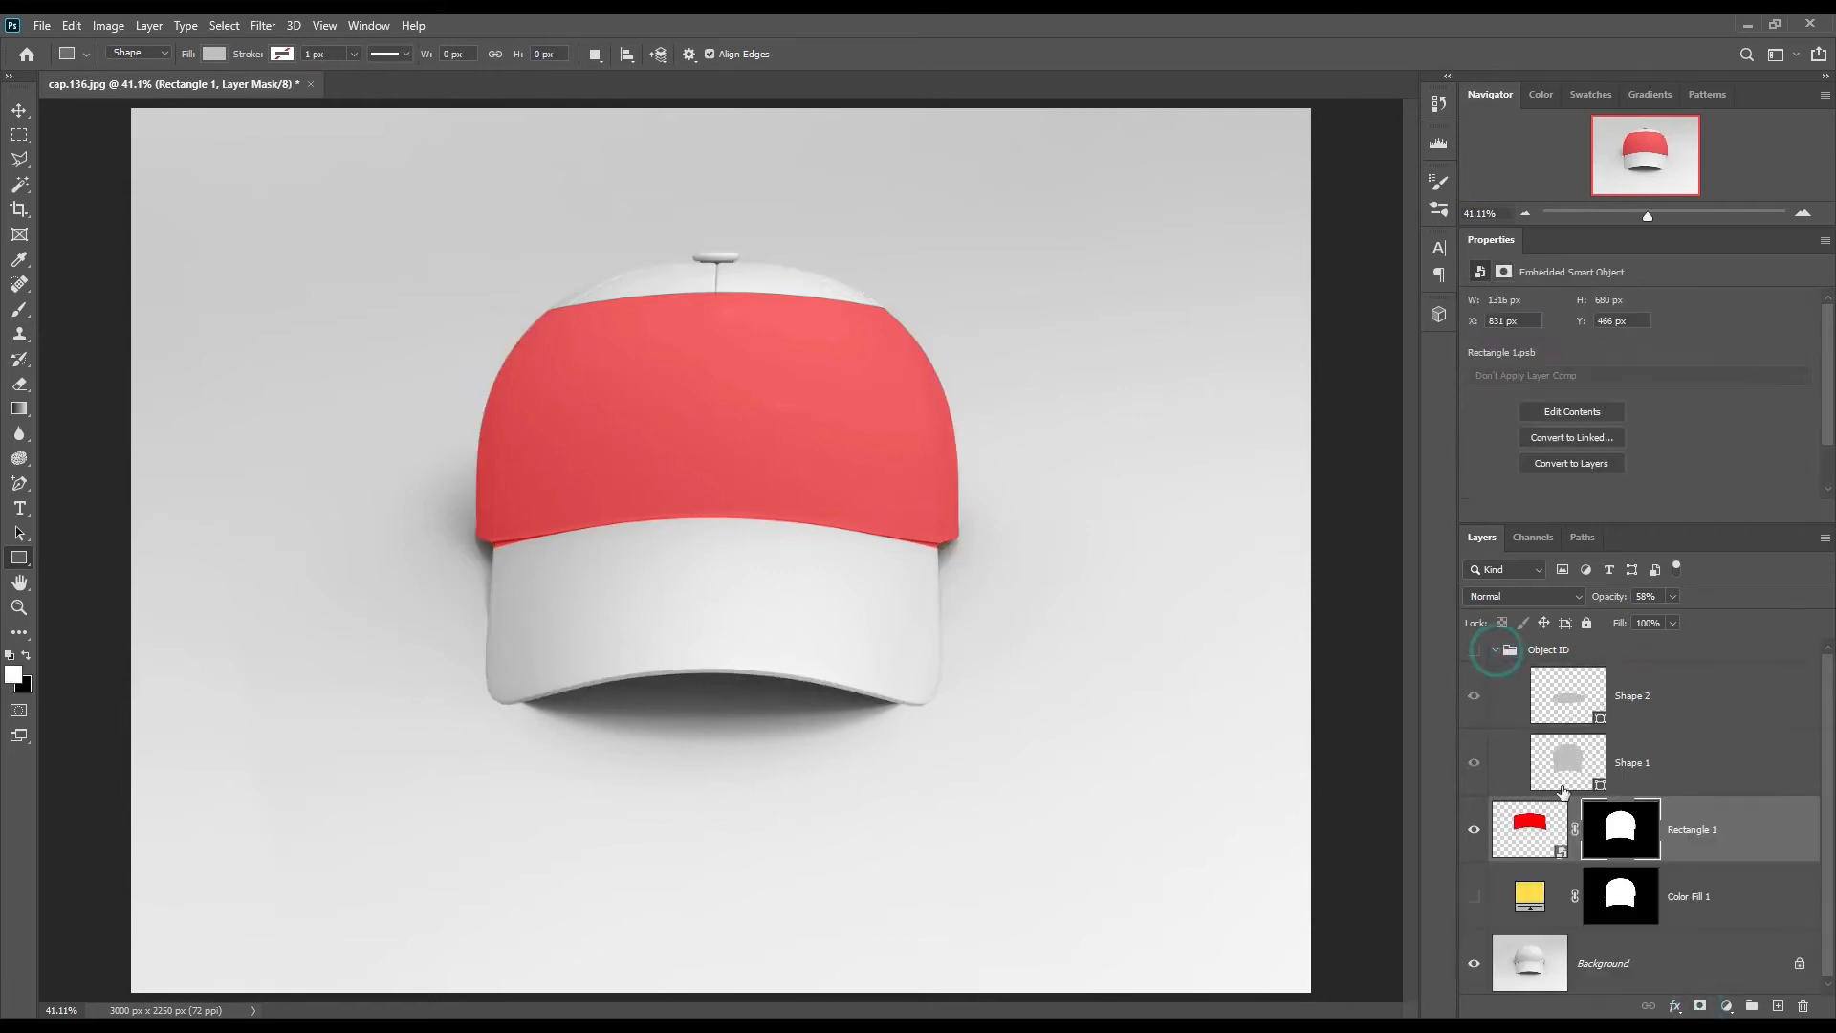
{"action": "left_click", "coordinate": [1600, 719], "text": "ctrl"}
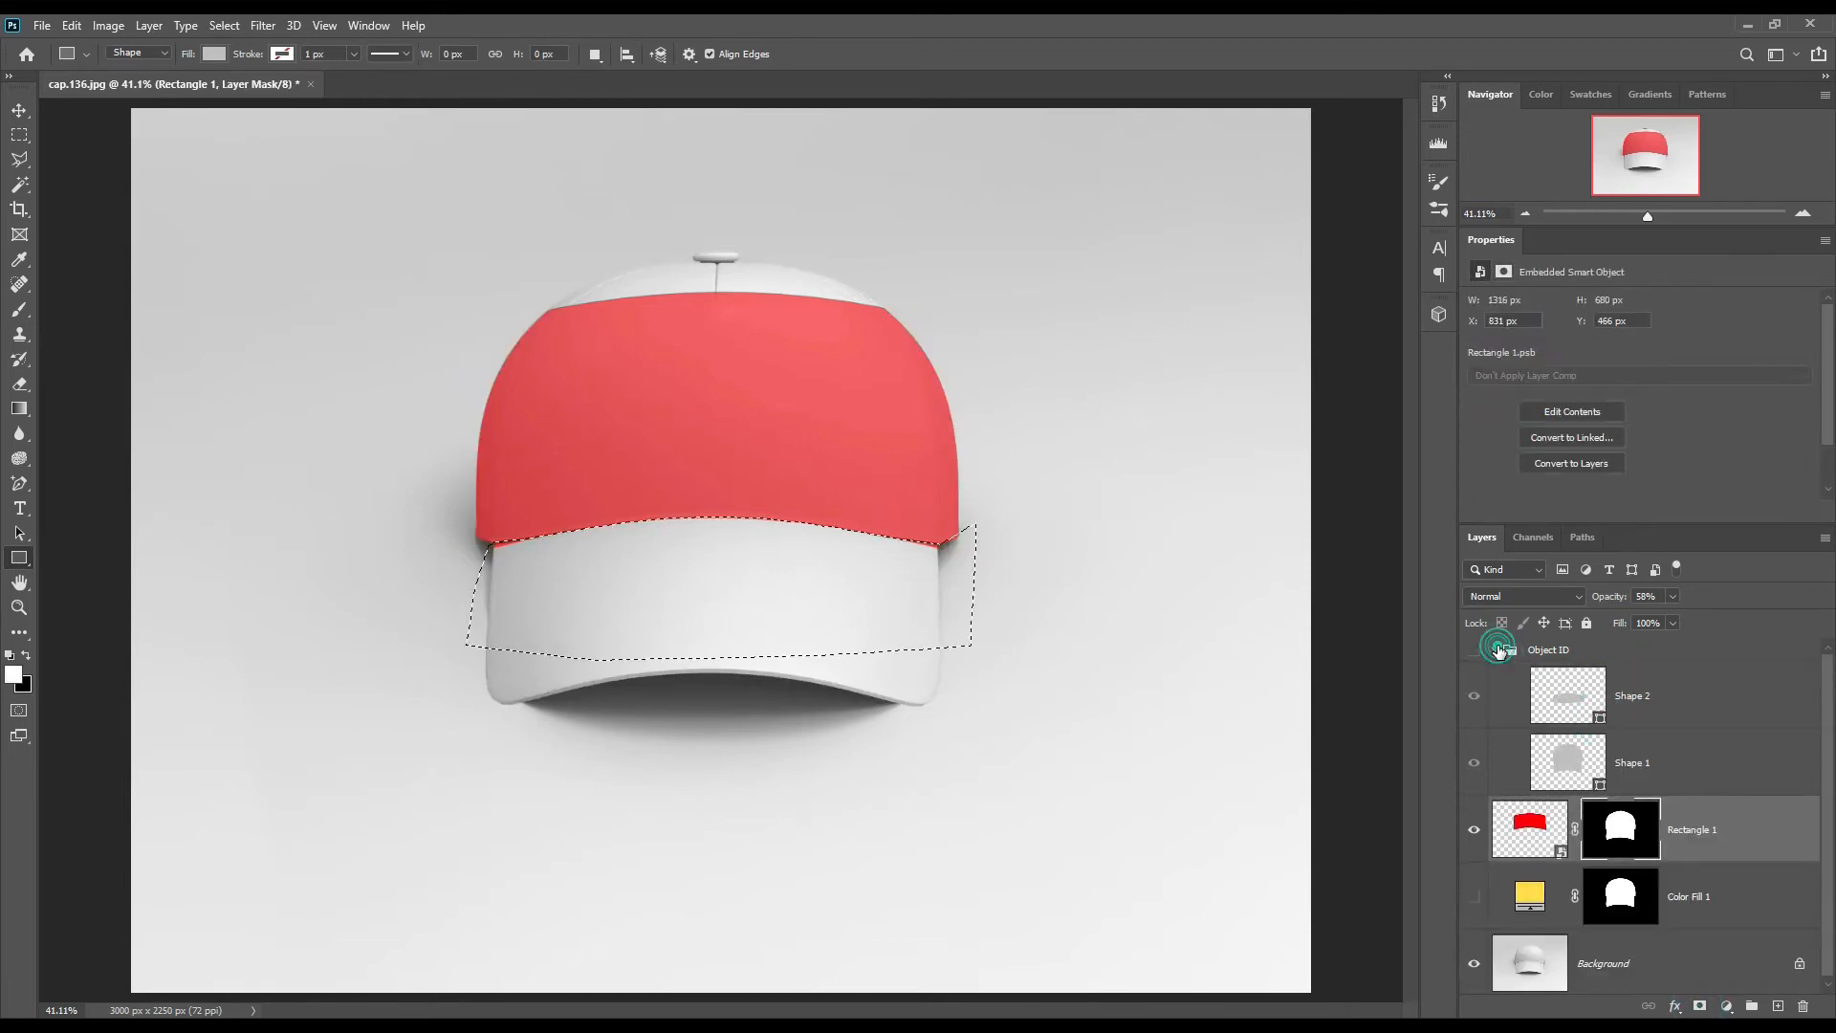
{"action": "left_click", "coordinate": [1496, 650]}
{"action": "left_click", "coordinate": [1621, 695]}
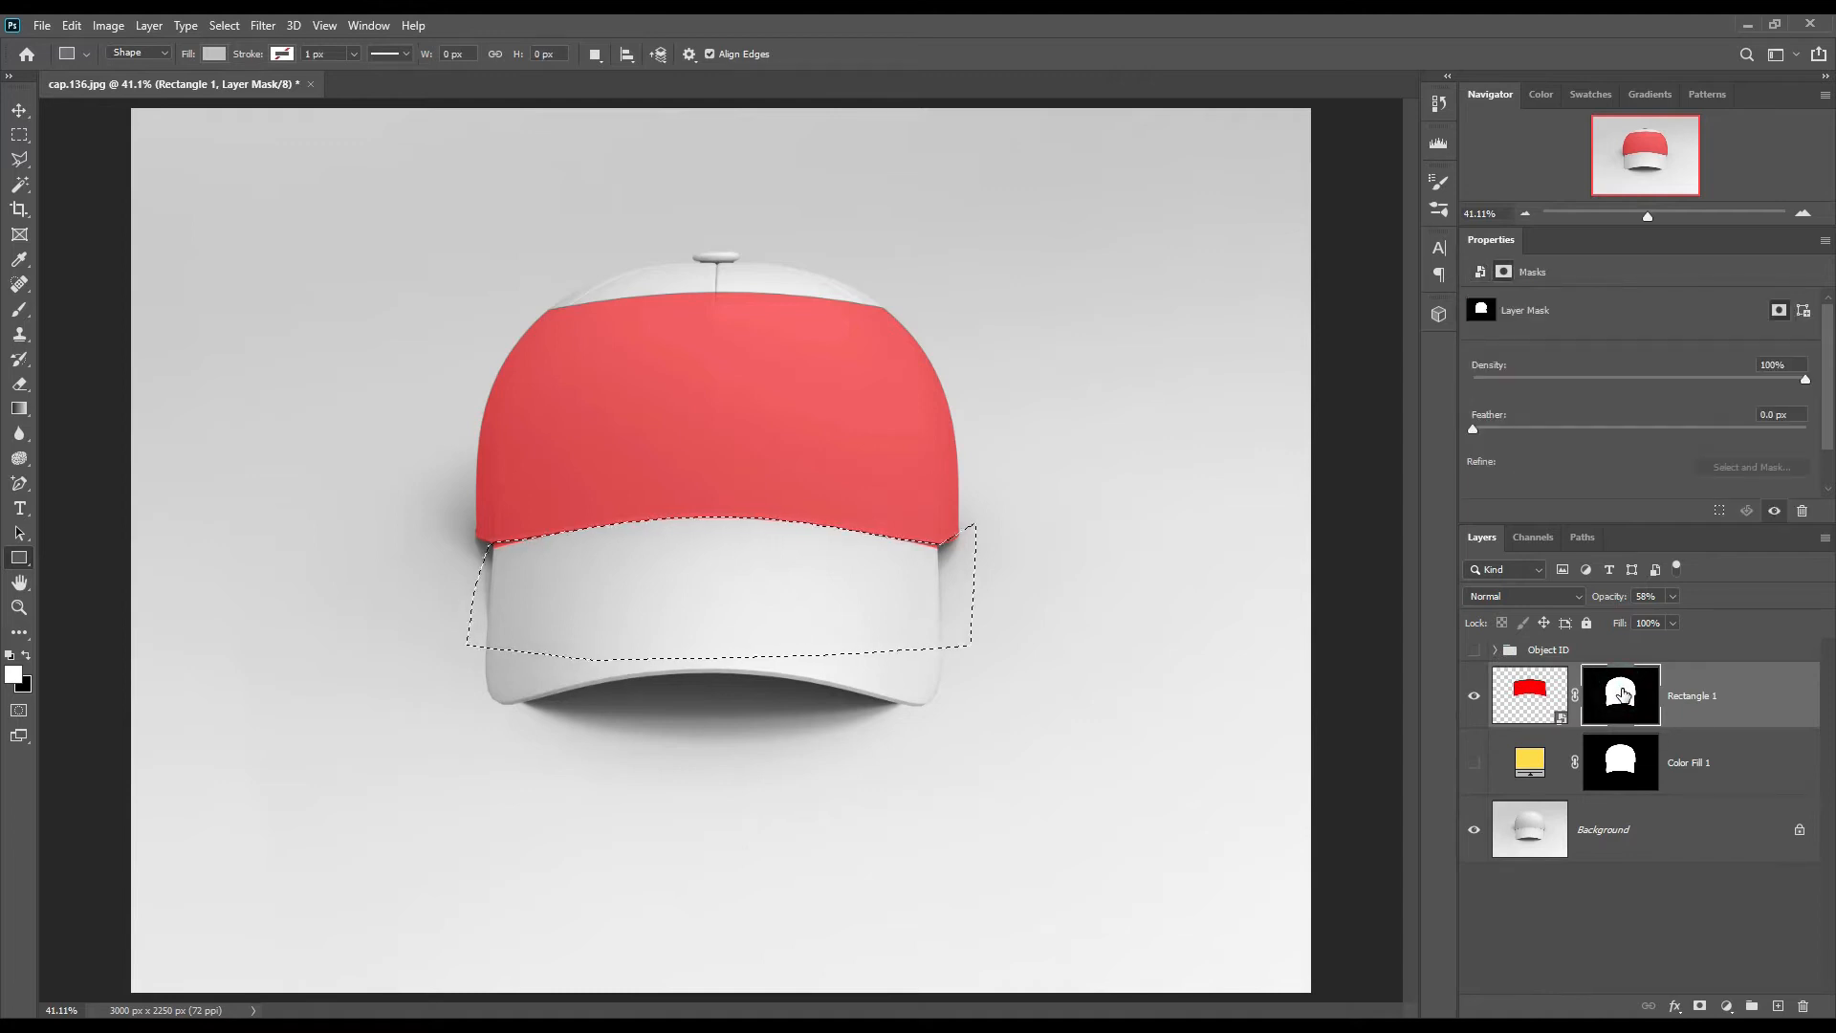
{"action": "key", "text": "ctrl+d"}
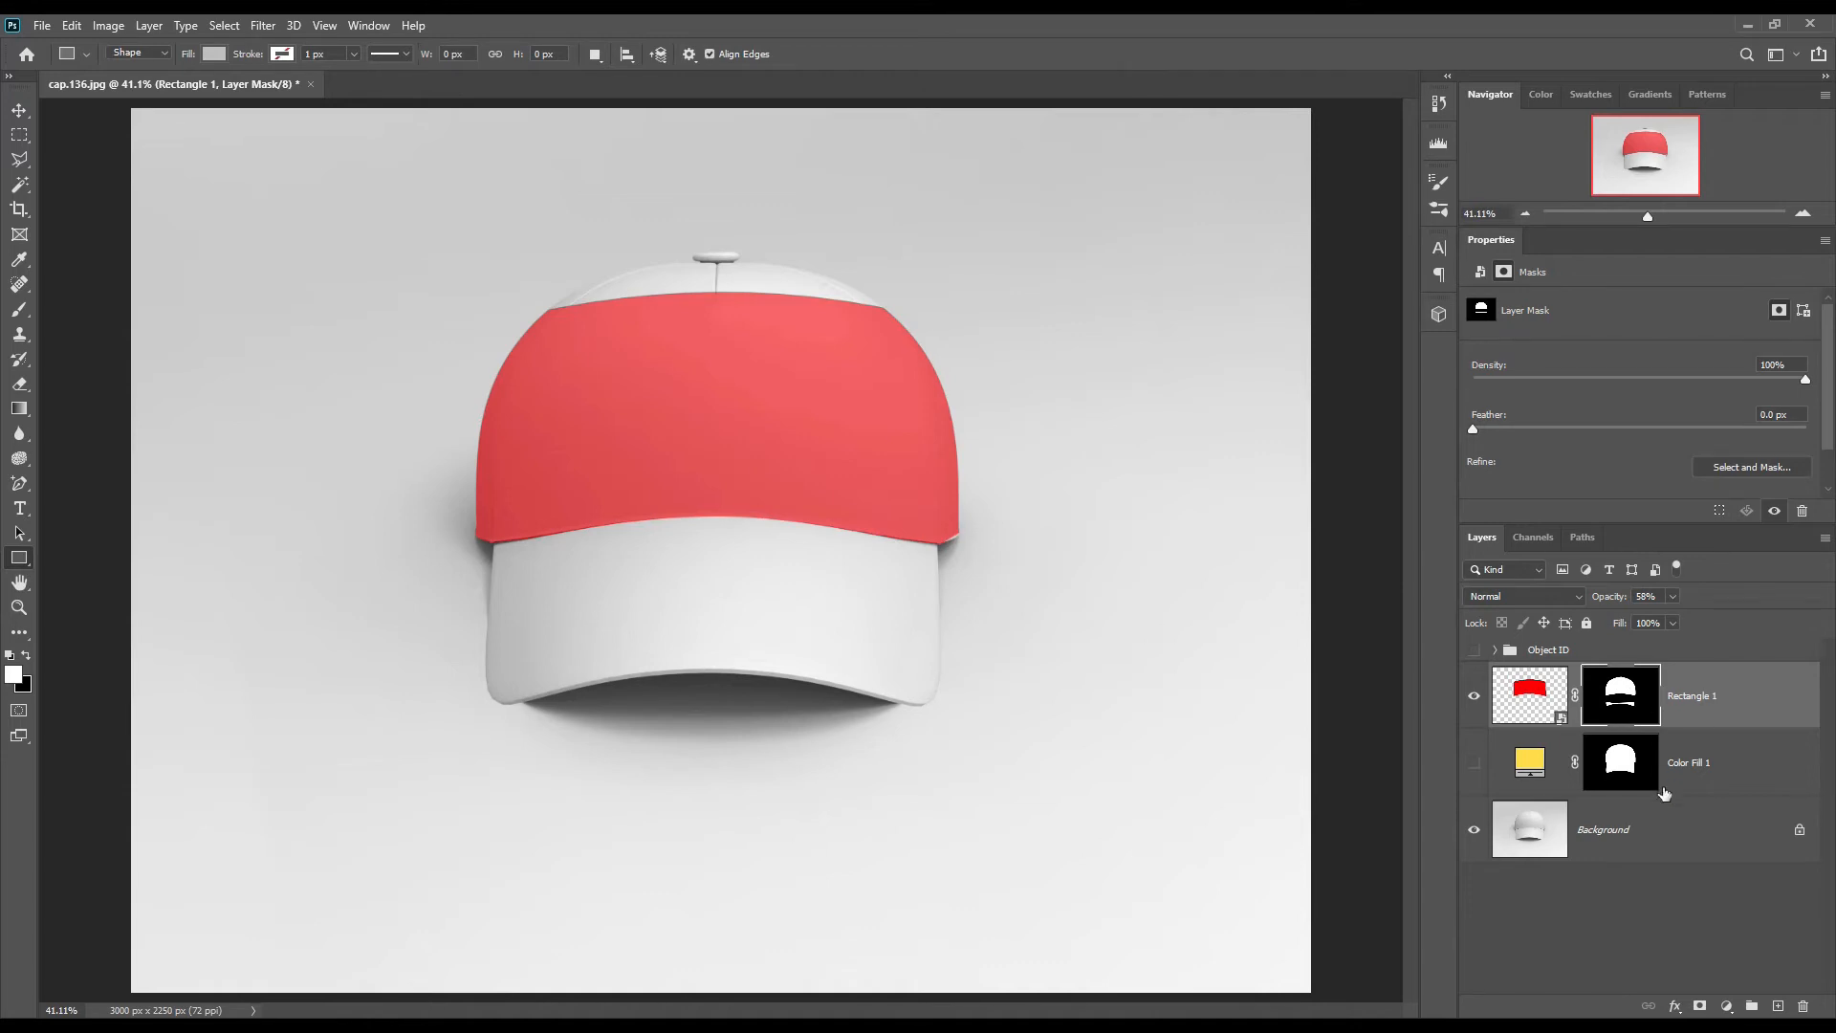
Step: Load the Color Fill 1 mask as a selection, paint white on Rectangle 1's mask at both lower crown corners with a 70 px brush, and deselect
{"action": "left_click", "coordinate": [1621, 763], "text": "ctrl"}
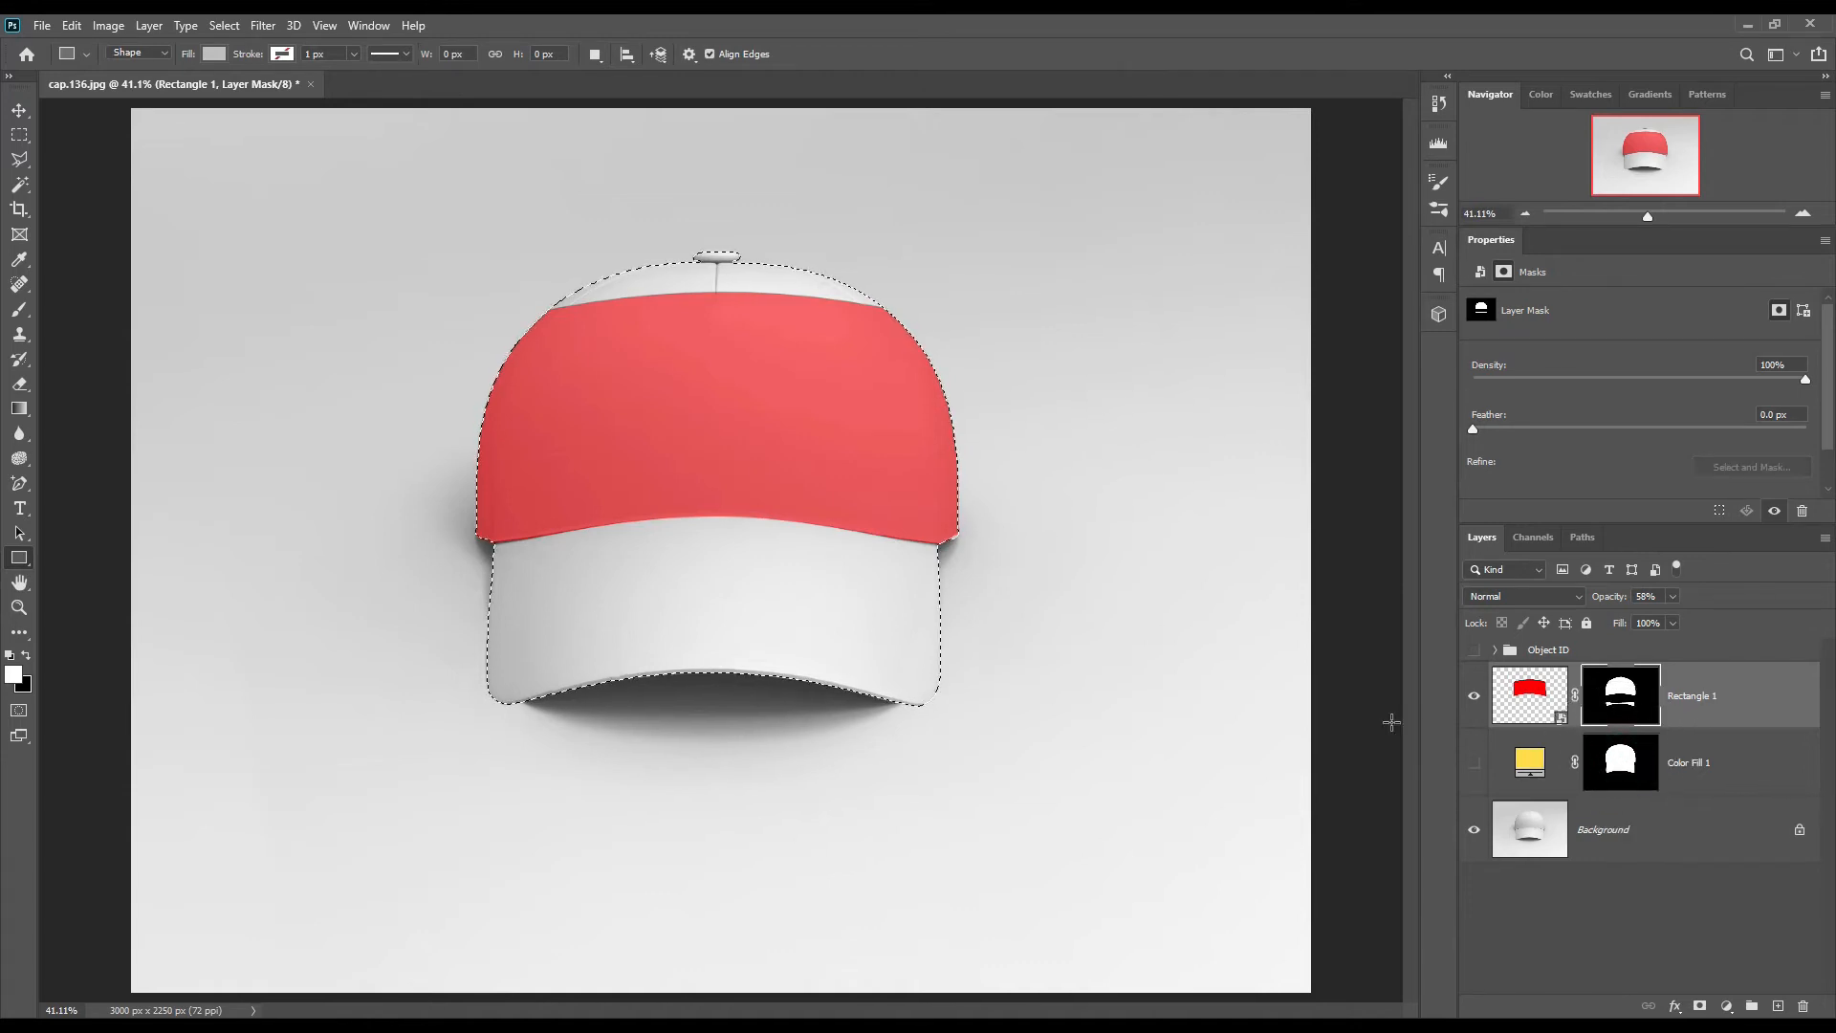
{"action": "left_click", "coordinate": [19, 309]}
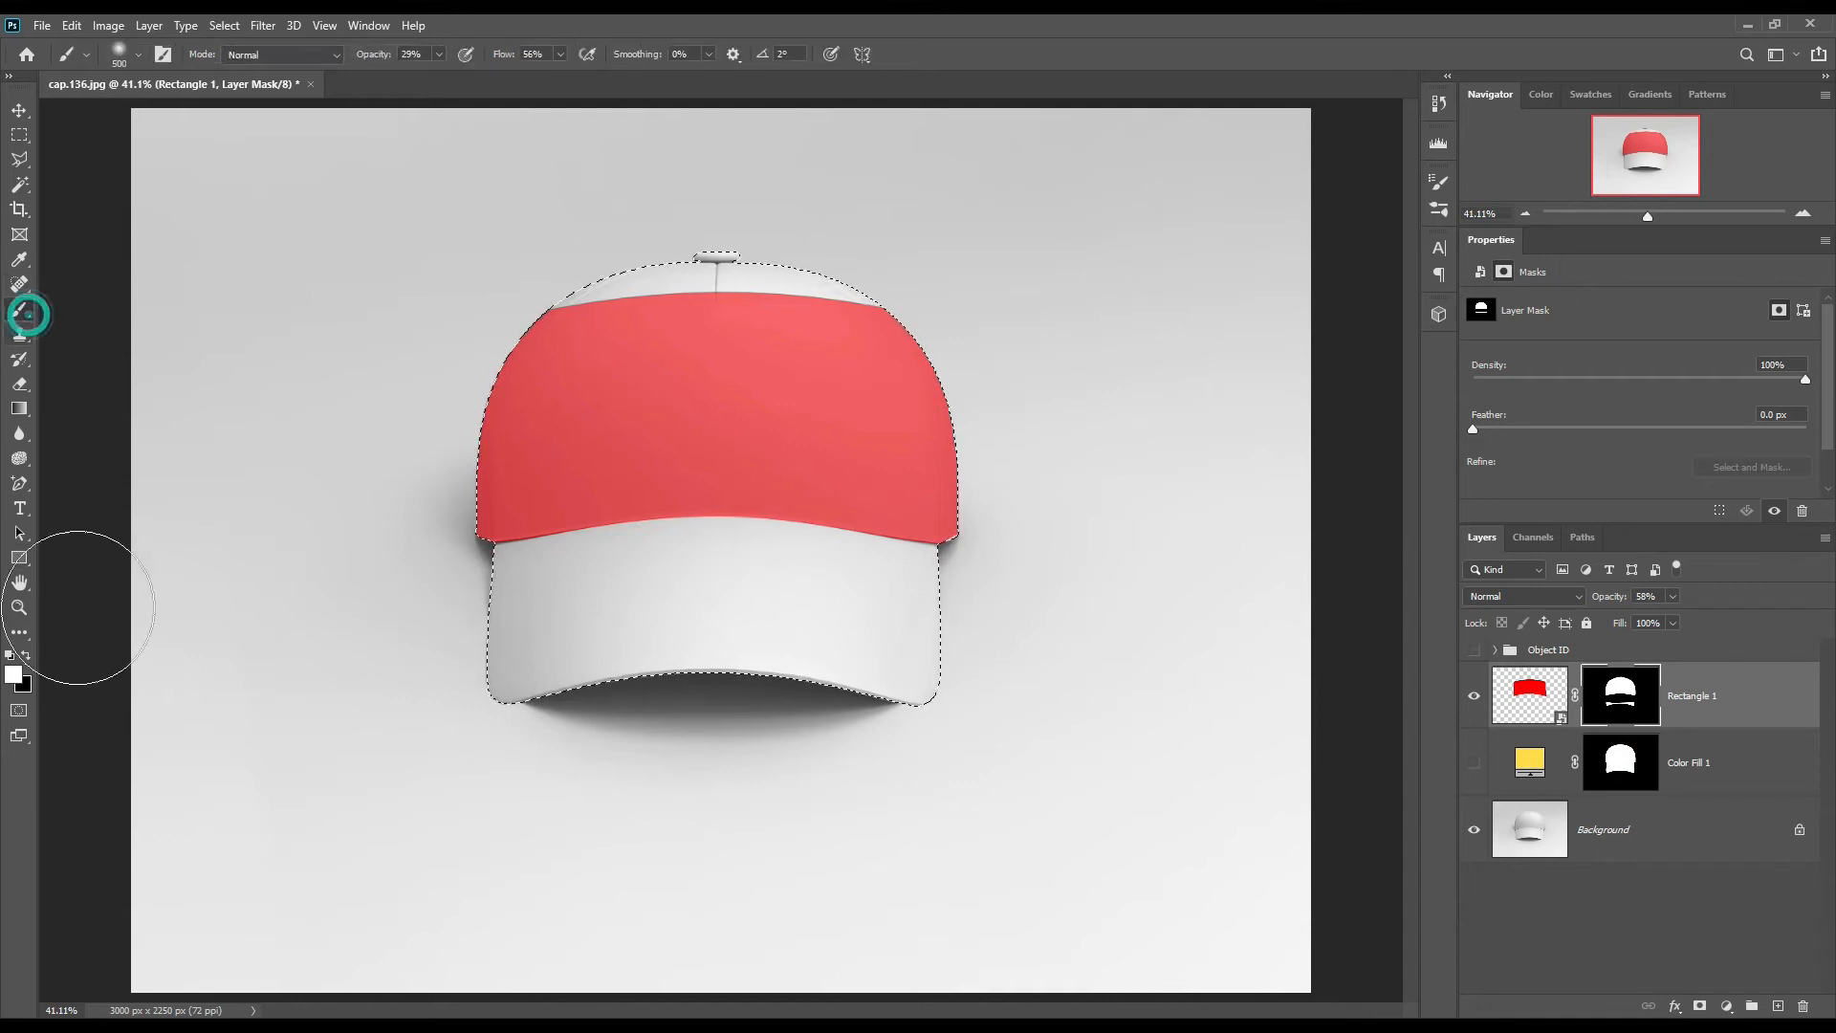
{"action": "key", "text": "bracketleft"}
{"action": "key", "text": "bracketleft"}
{"action": "key", "text": "bracketleft"}
{"action": "key", "text": "bracketleft"}
{"action": "key", "text": "bracketleft"}
{"action": "key", "text": "bracketleft"}
{"action": "key", "text": "bracketleft"}
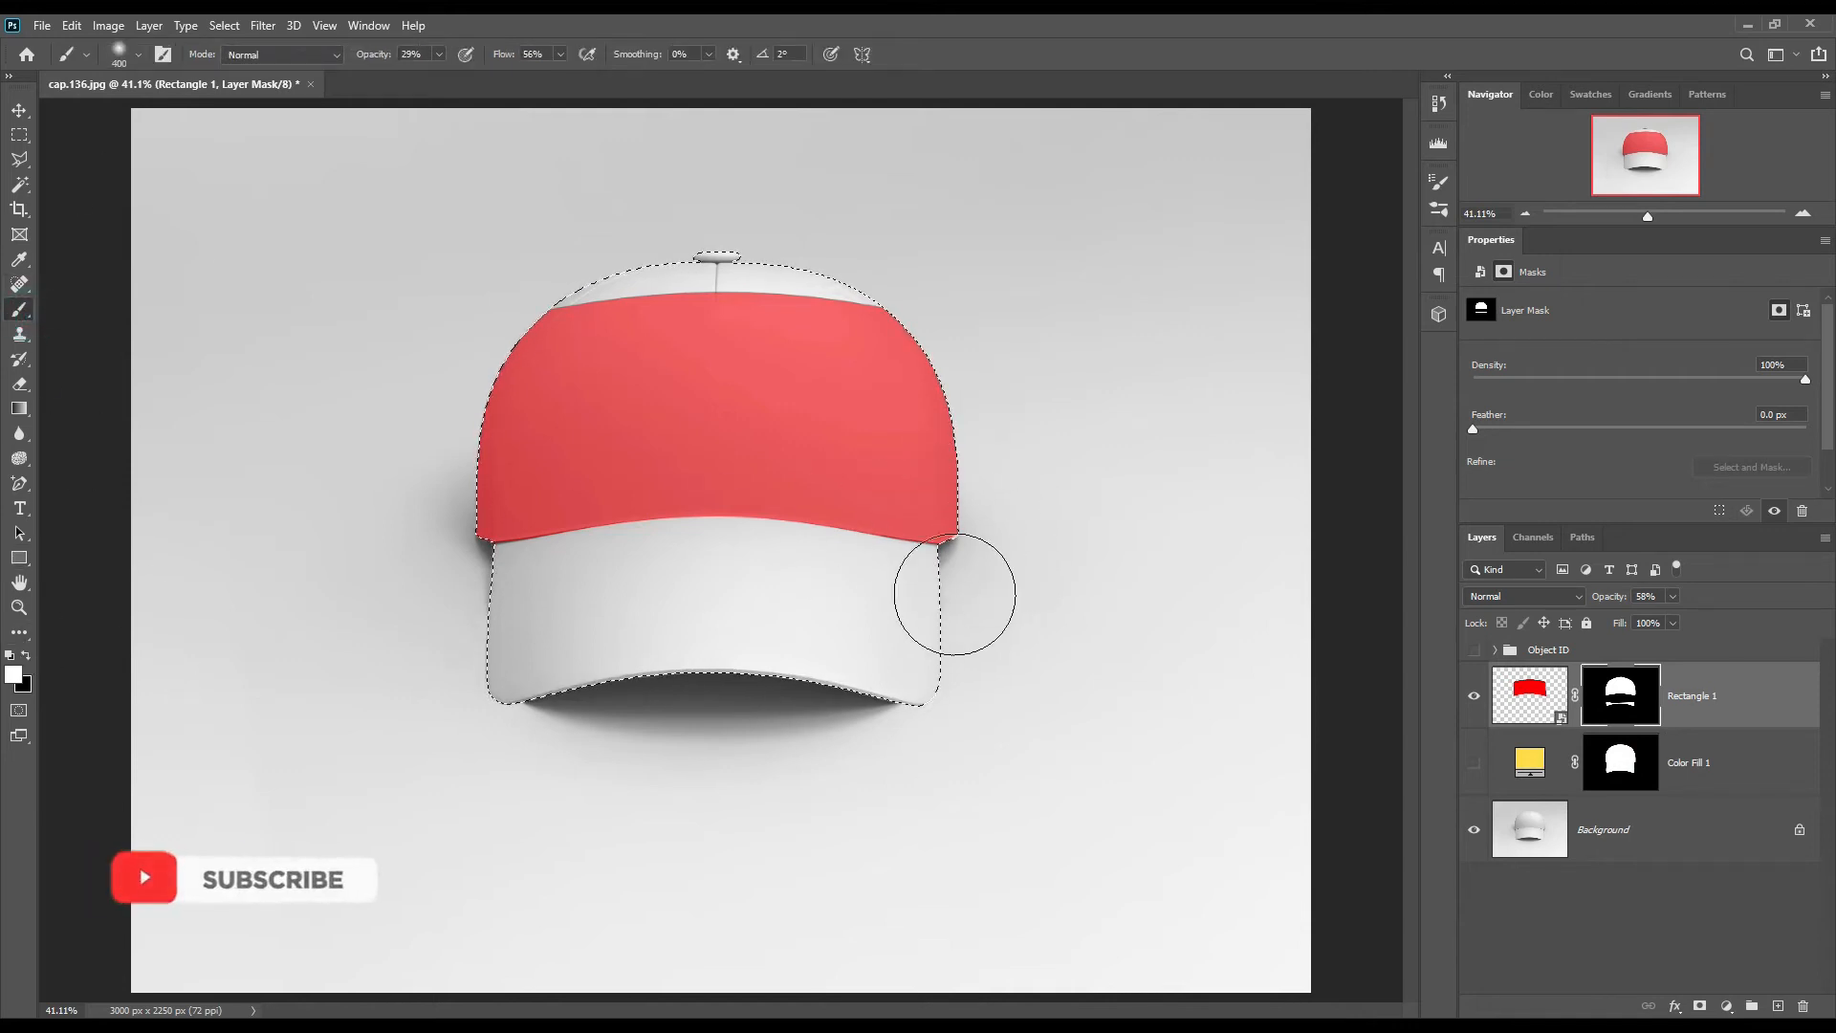
{"action": "key", "text": "bracketleft"}
{"action": "key", "text": "bracketleft"}
{"action": "key", "text": "bracketleft"}
{"action": "key", "text": "bracketleft"}
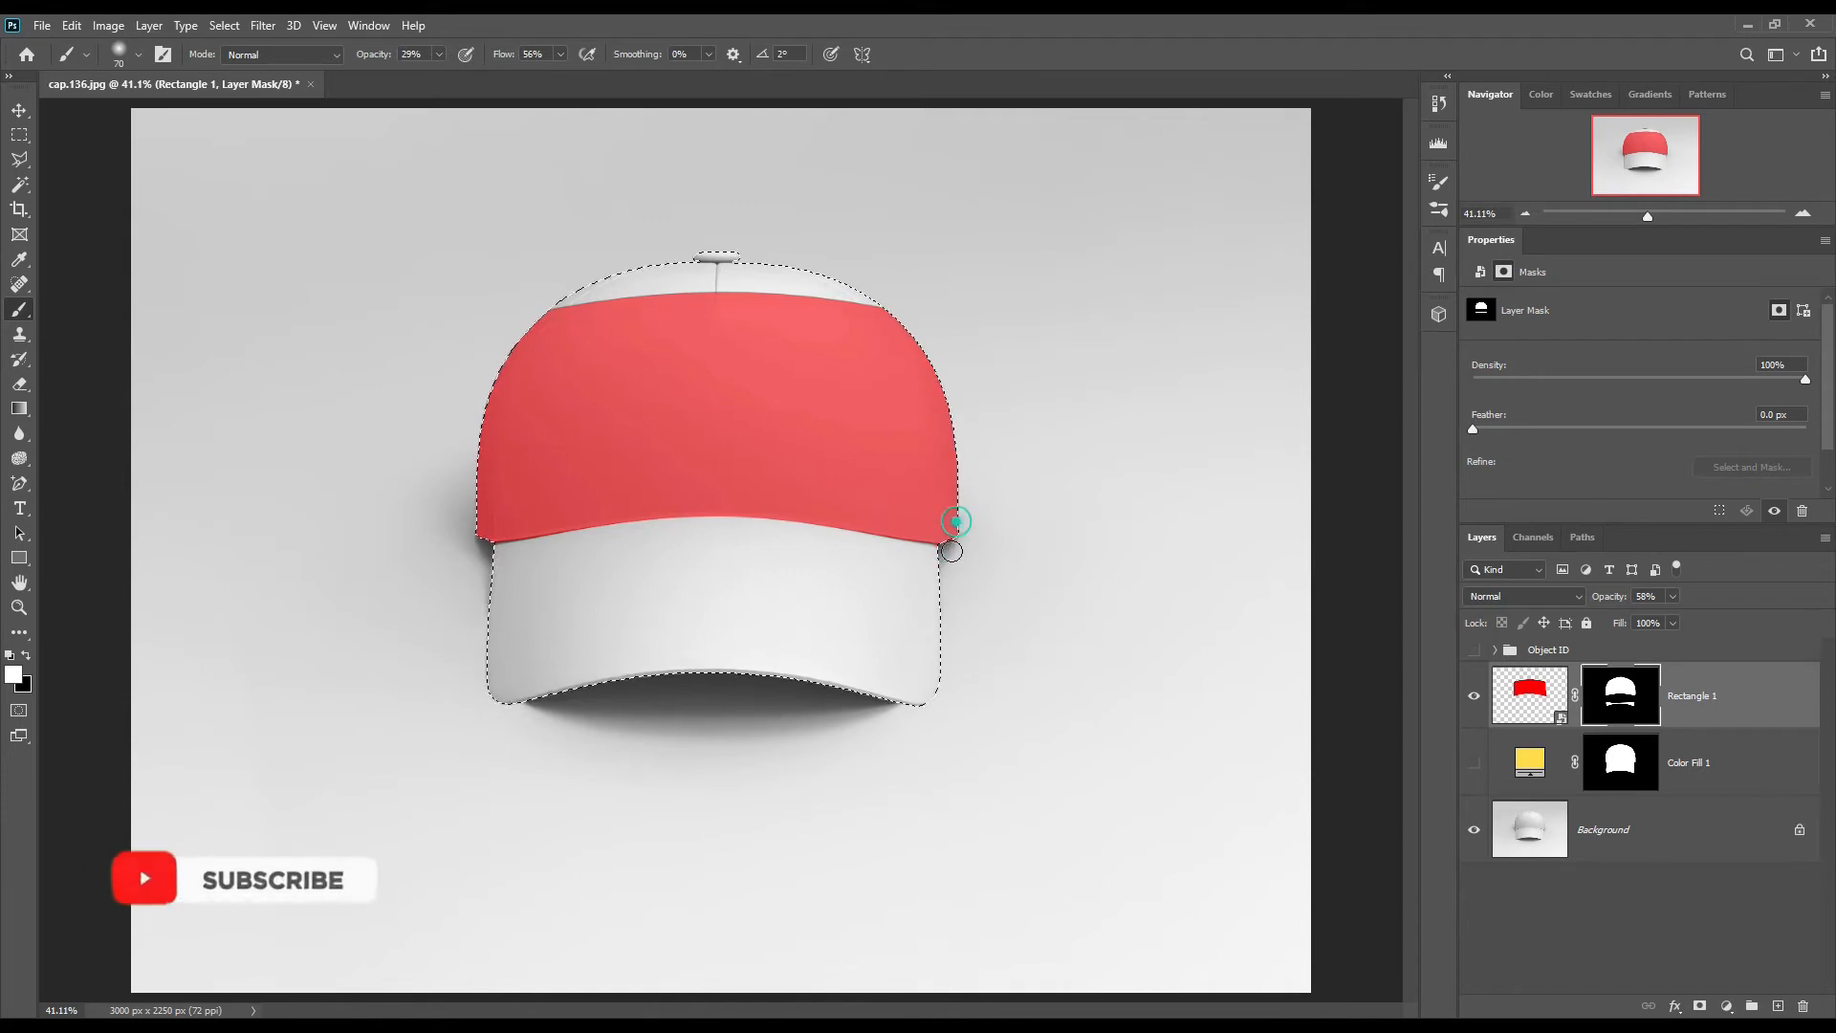
{"action": "left_click", "coordinate": [484, 532]}
{"action": "key", "text": "ctrl+d"}
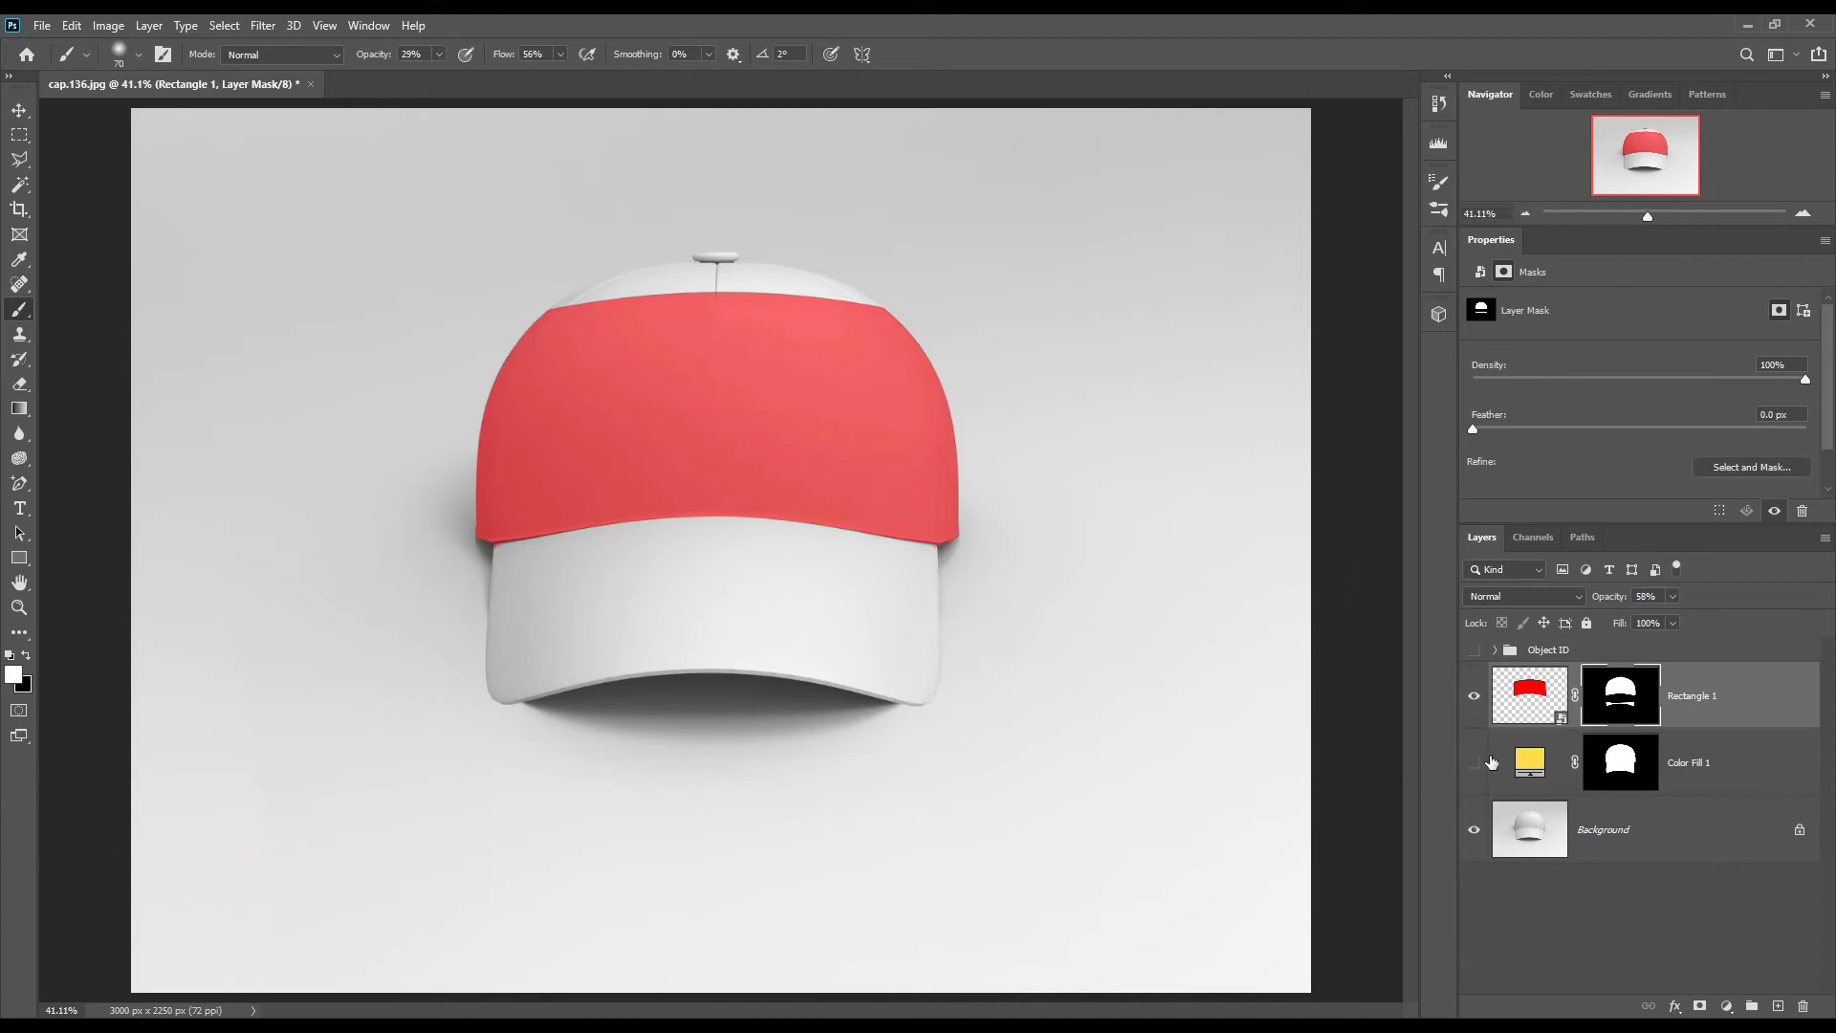
Step: Show the Color Fill 1 layer and set the Rectangle 1 layer's opacity to 100%
{"action": "left_click", "coordinate": [1474, 763]}
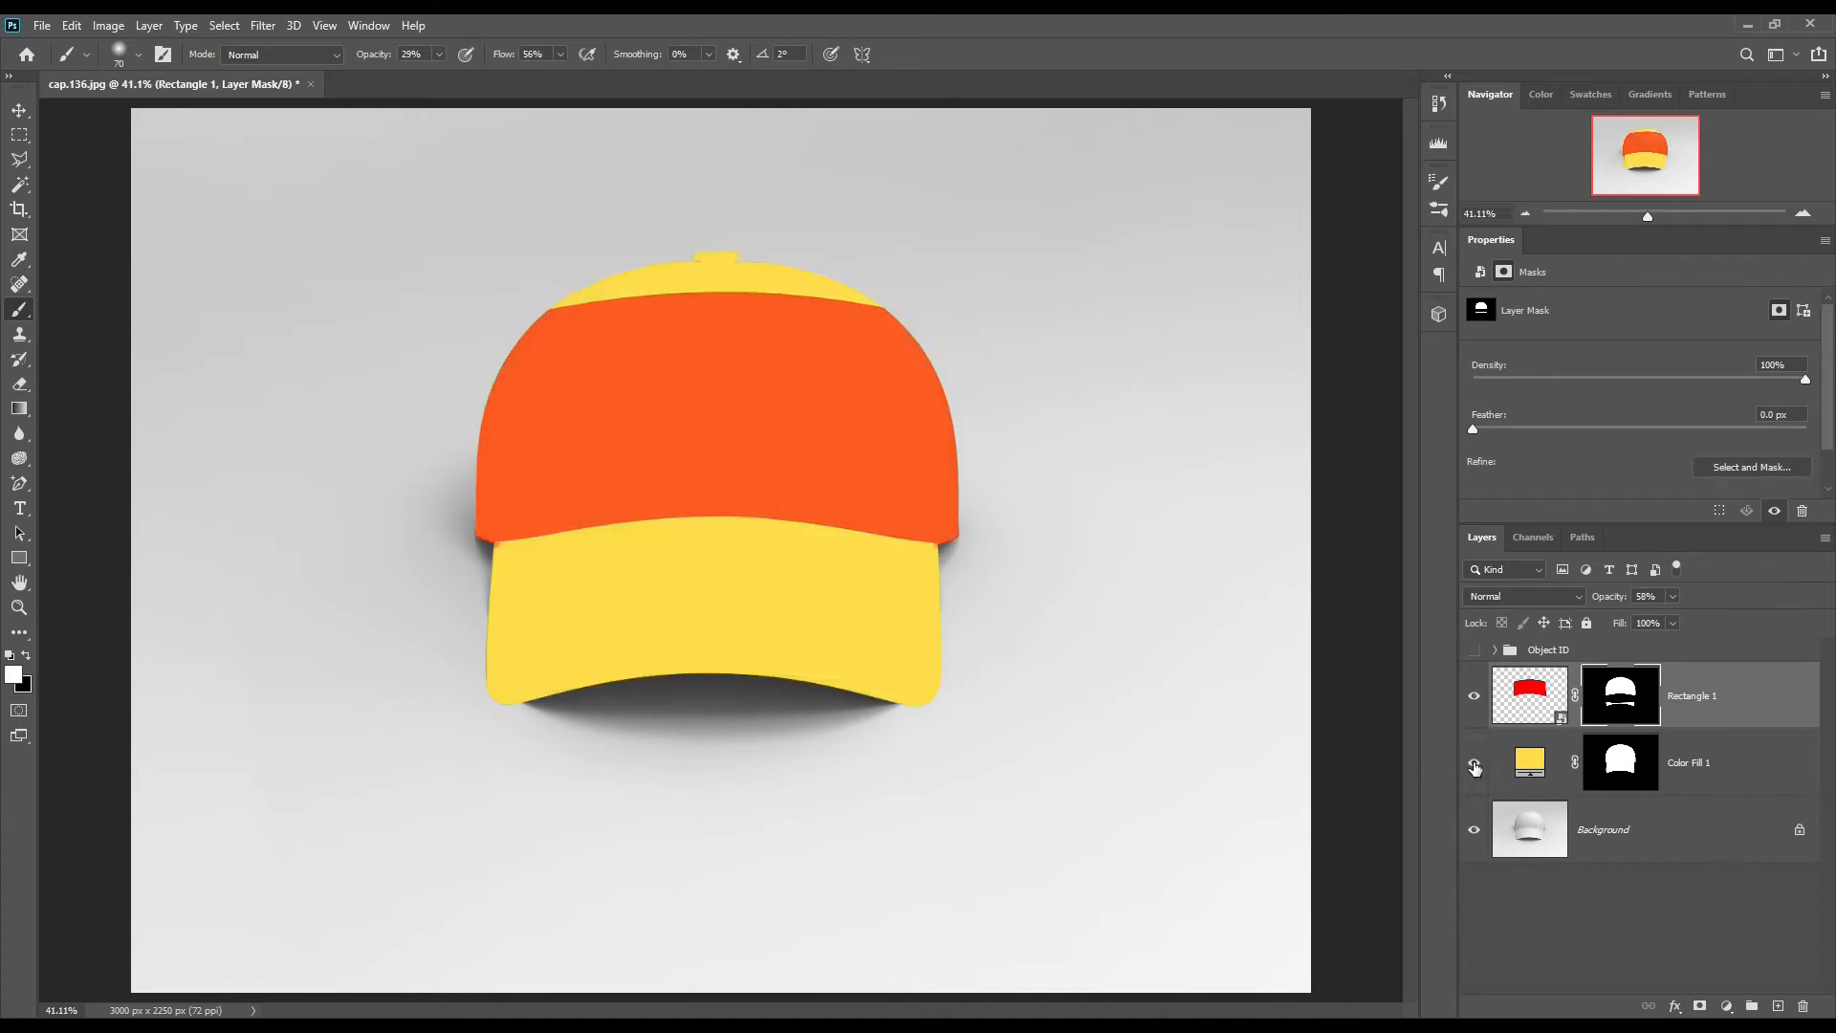
{"action": "left_click", "coordinate": [1709, 762]}
{"action": "left_click", "coordinate": [1729, 688]}
{"action": "left_click_drag", "start_coordinate": [1610, 598], "coordinate": [1786, 618]}
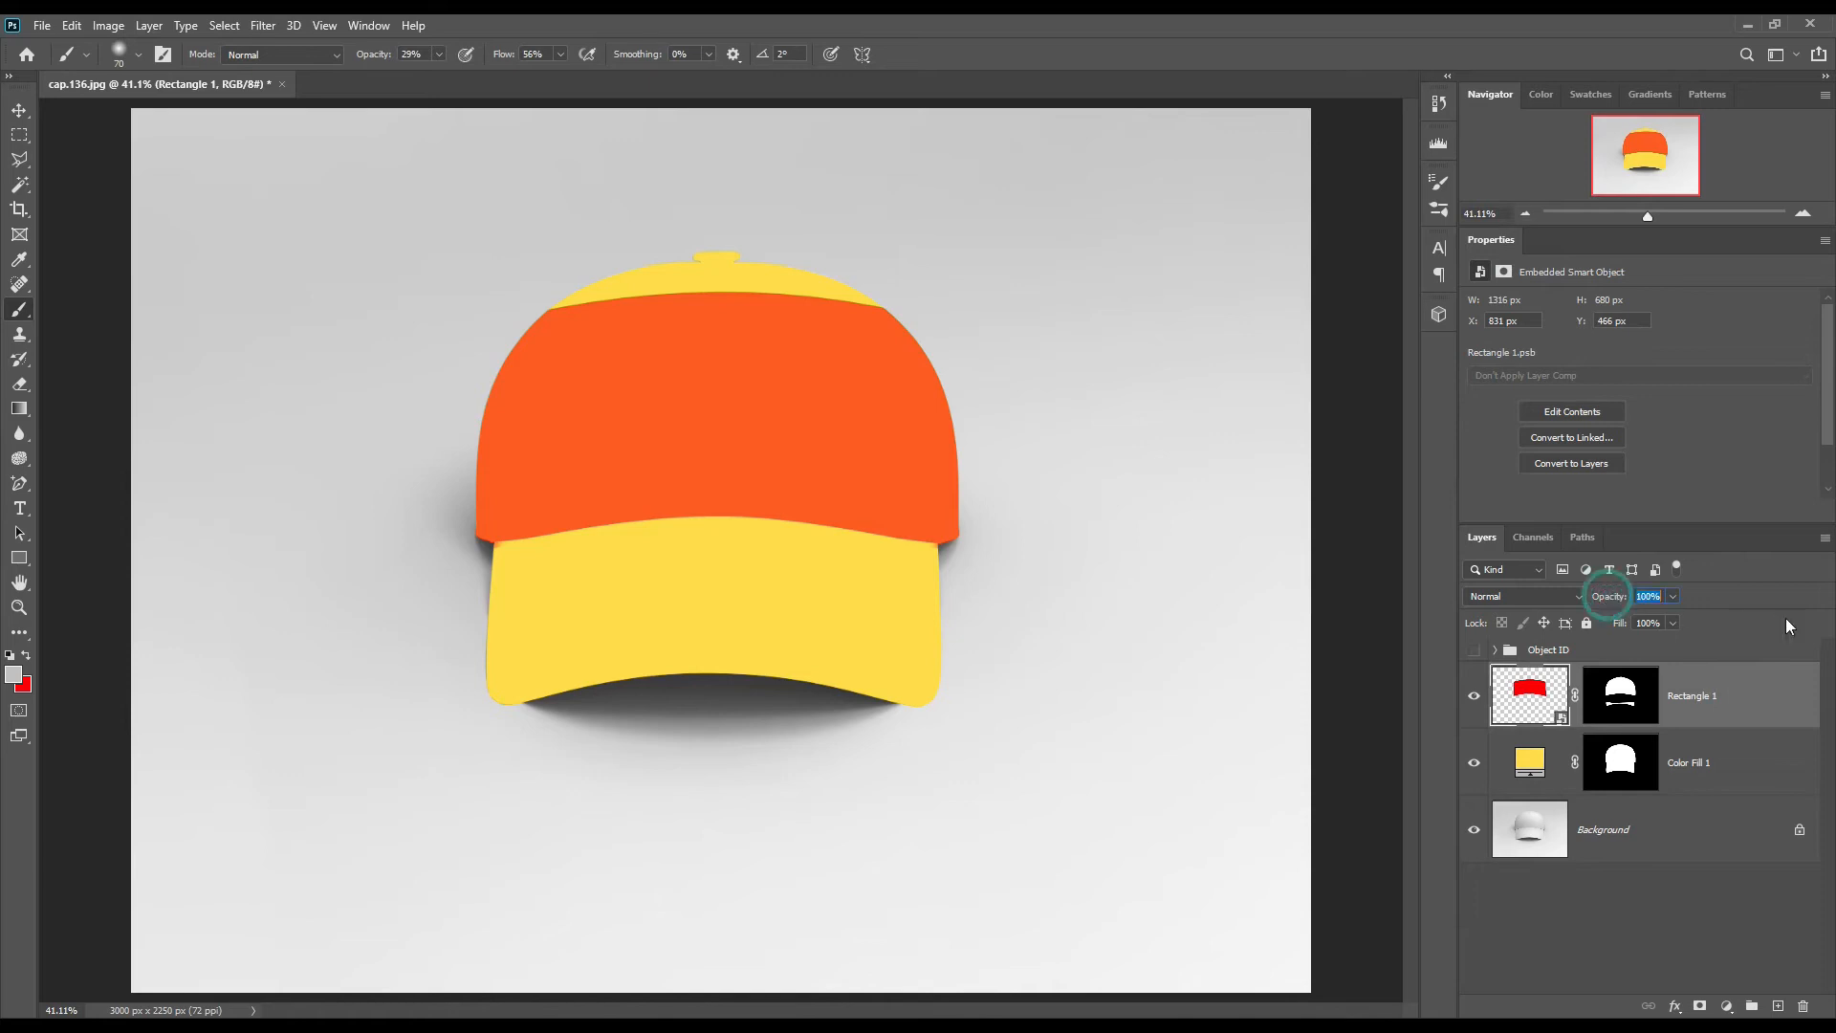
Step: Open the Rectangle 1 smart object's contents and bring in the logo layer from mockupart1.png
{"action": "double_click", "coordinate": [1562, 719]}
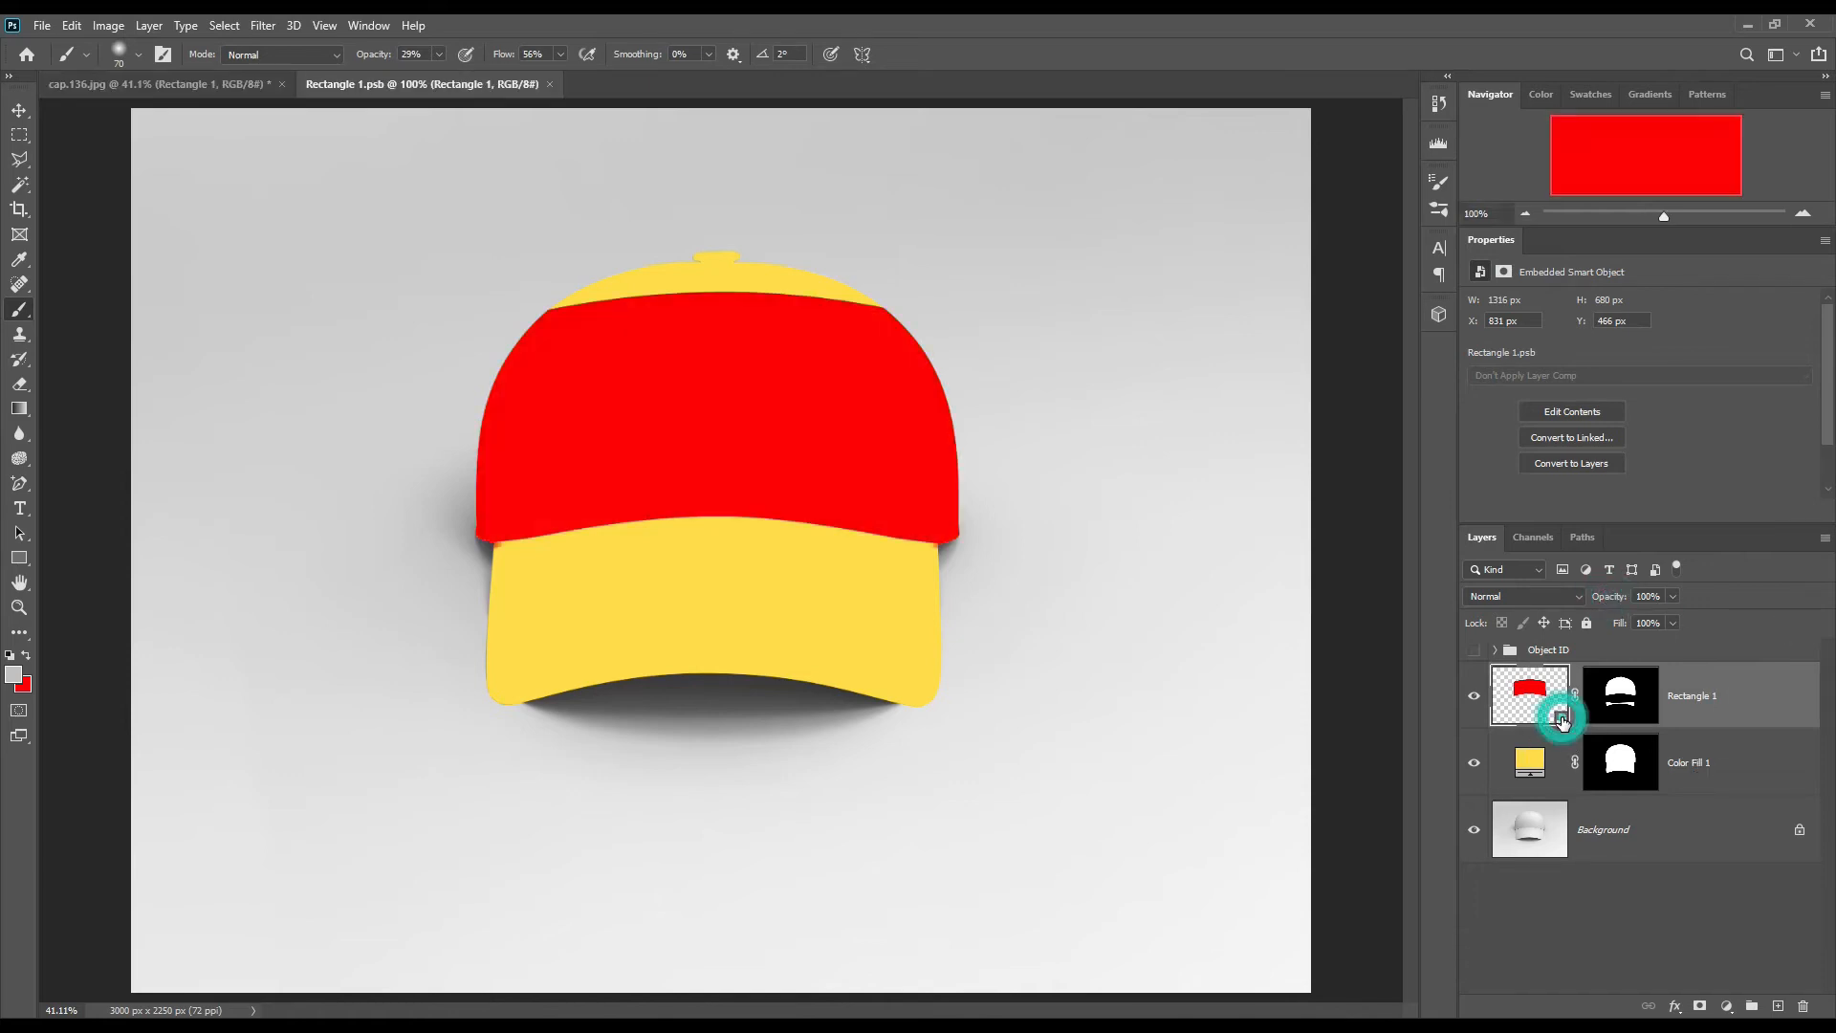
{"action": "left_click", "coordinate": [19, 113]}
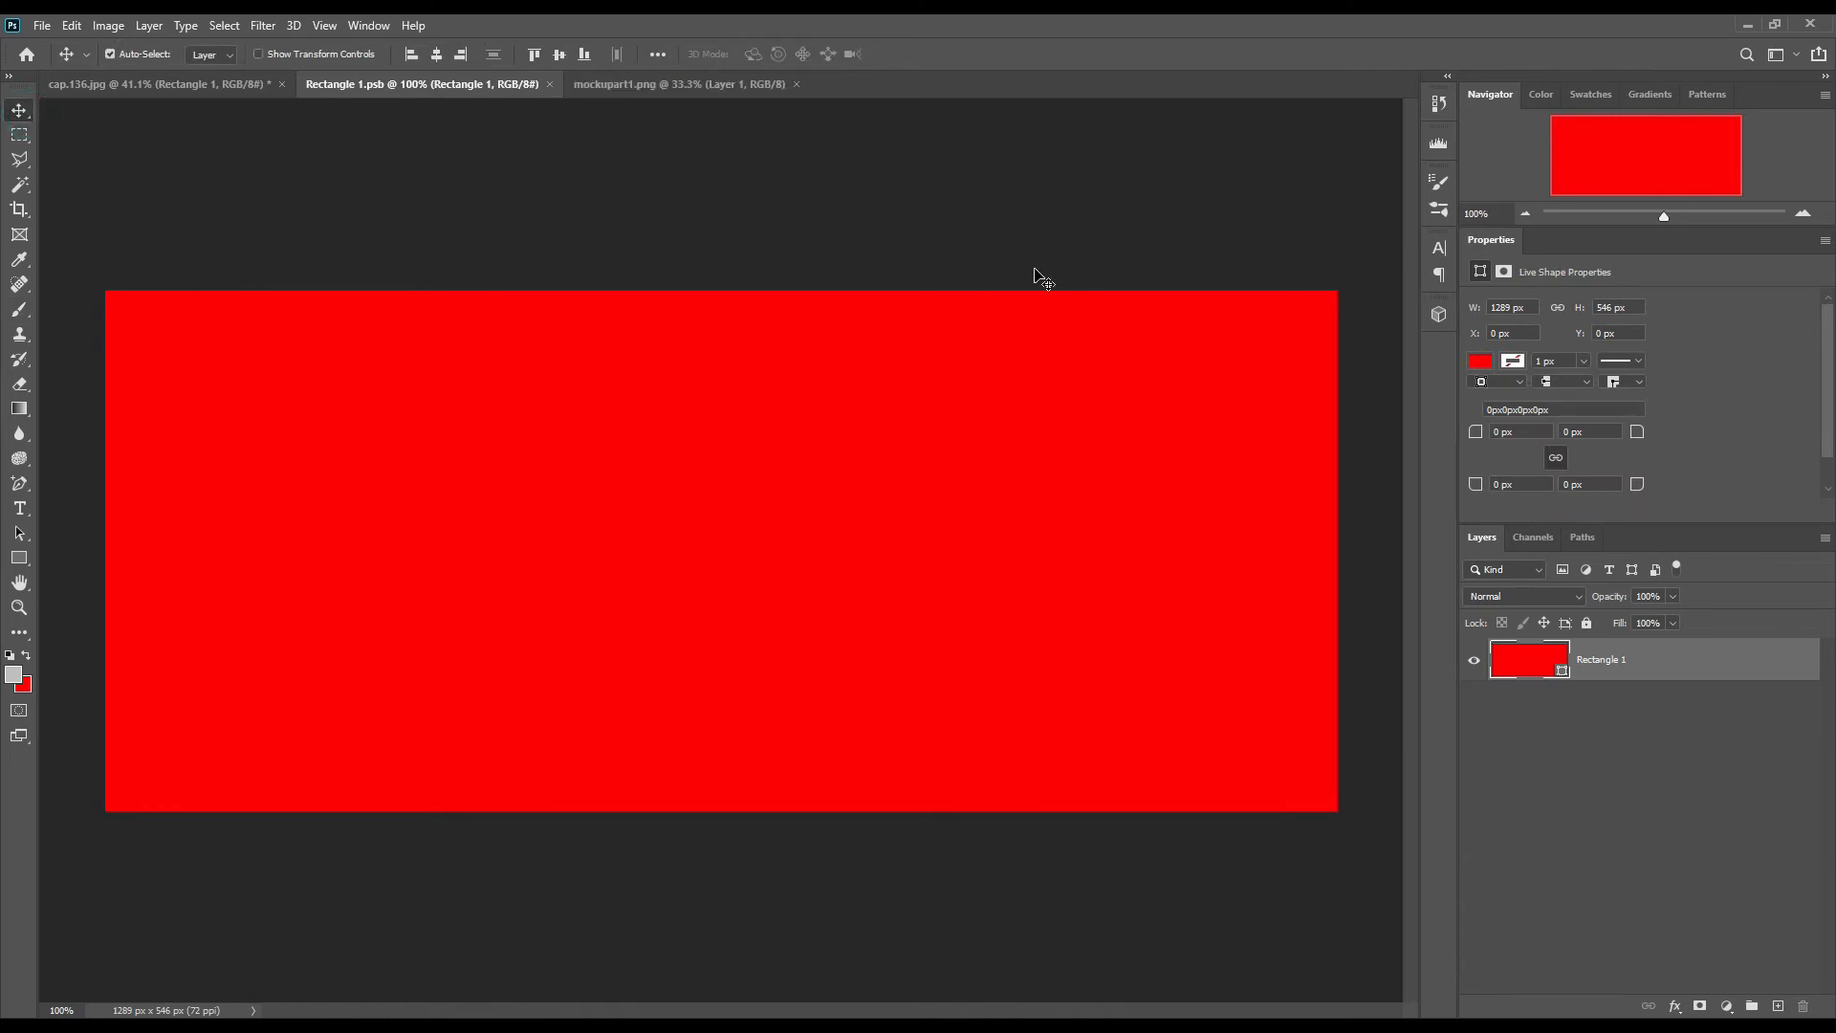
{"action": "left_click", "coordinate": [685, 86]}
{"action": "left_click_drag", "start_coordinate": [1527, 685], "coordinate": [582, 525]}
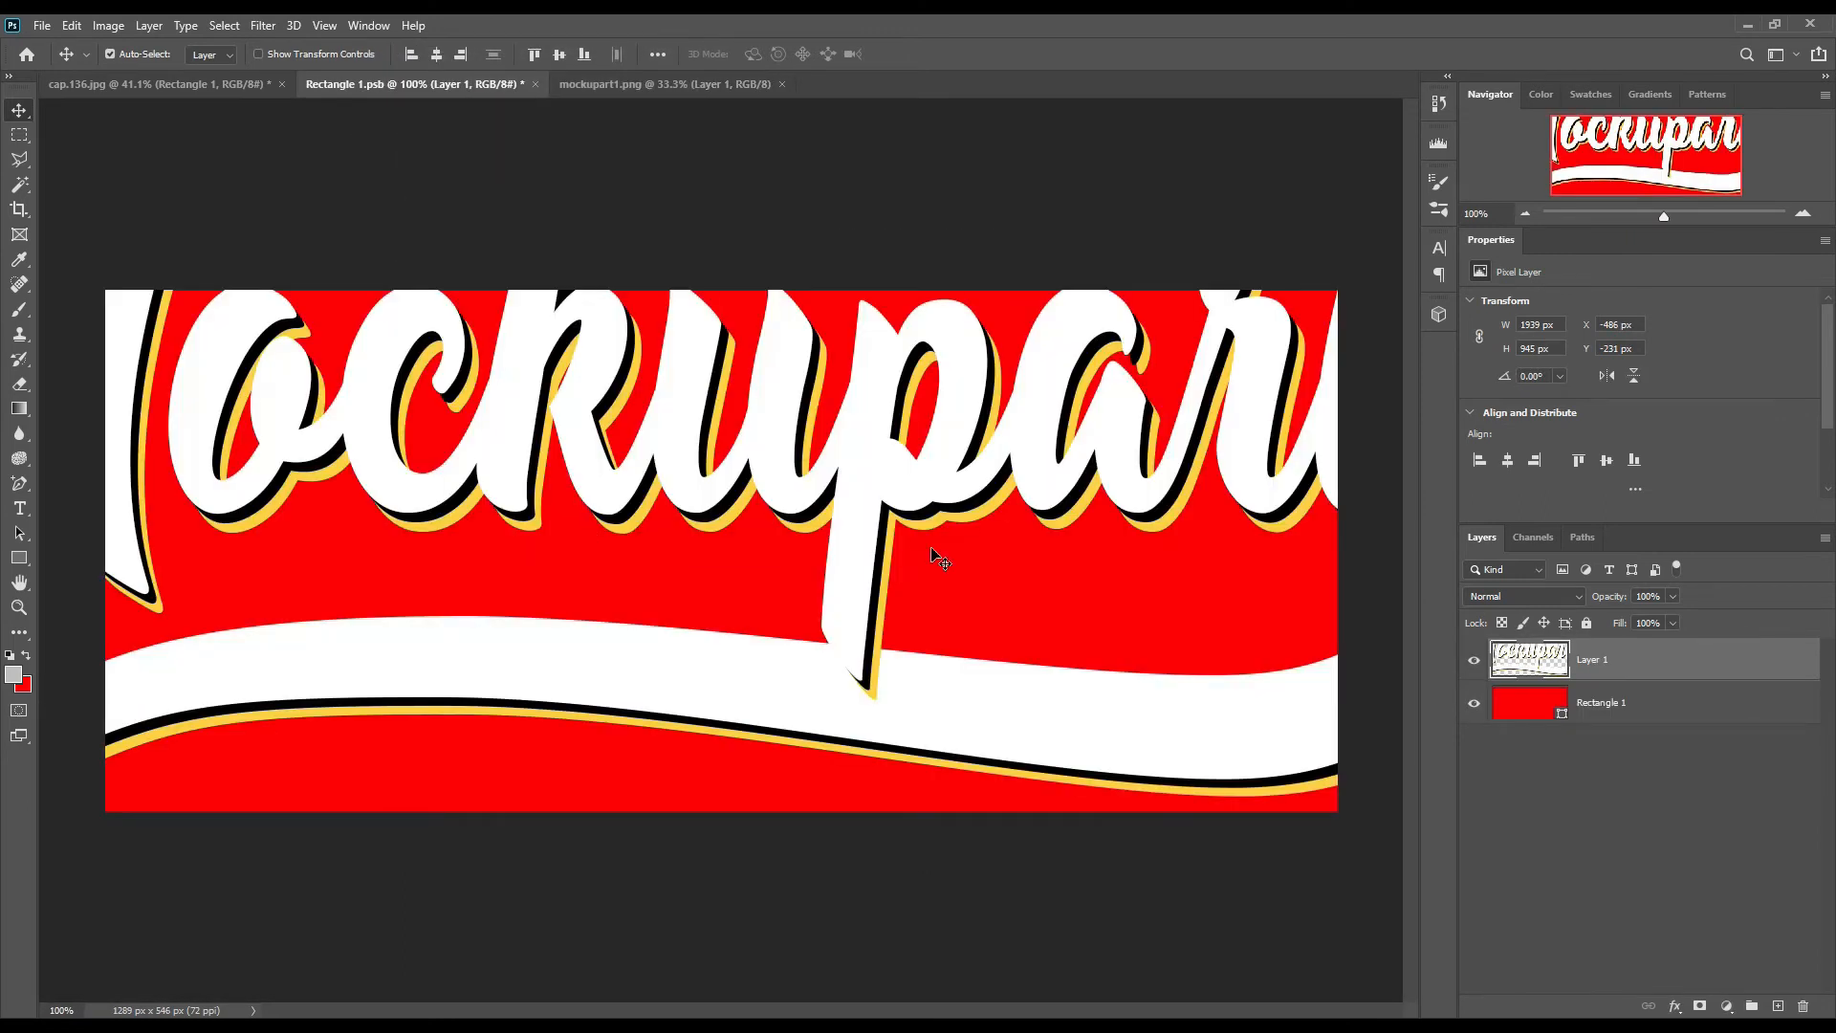
Step: Scale the Mockupart logo to about 50.5% and position it inside the red rectangle
{"action": "key", "text": "ctrl+t"}
{"action": "left_click_drag", "start_coordinate": [572, 973], "coordinate": [719, 595]}
{"action": "left_click_drag", "start_coordinate": [814, 467], "coordinate": [937, 696]}
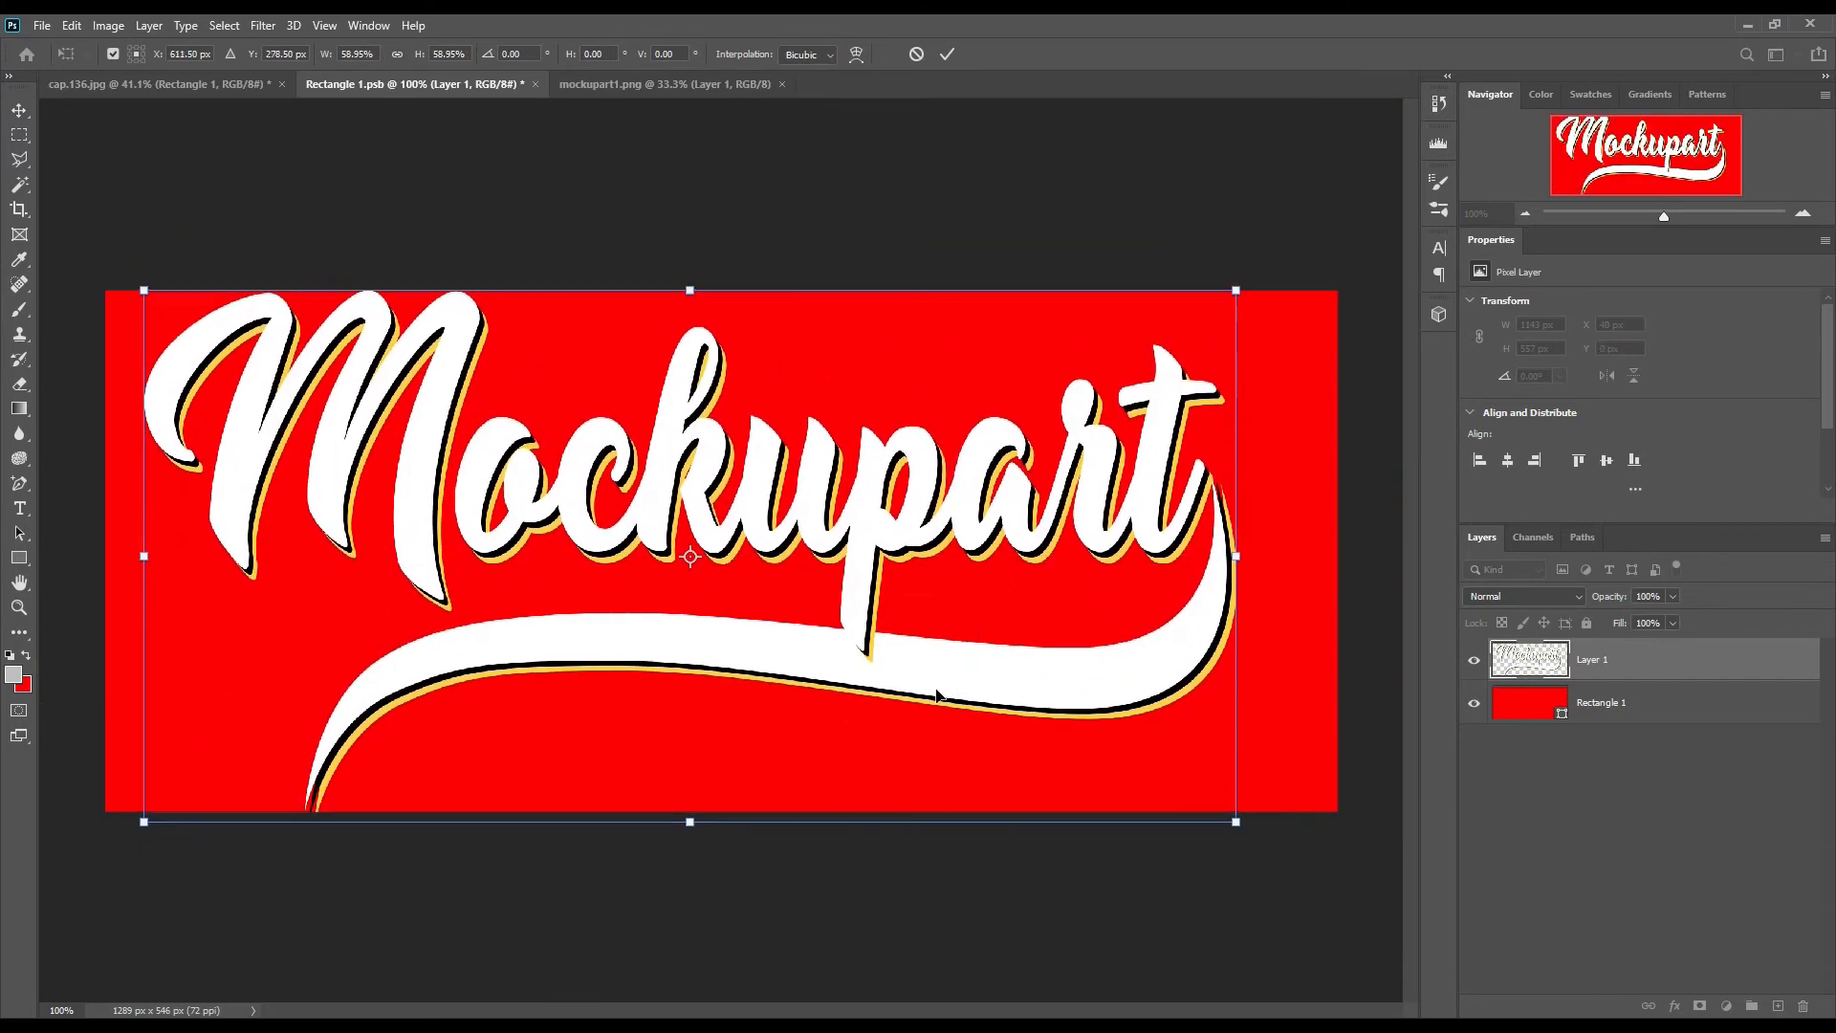
{"action": "left_click_drag", "start_coordinate": [684, 829], "coordinate": [687, 750]}
{"action": "left_click_drag", "start_coordinate": [808, 654], "coordinate": [795, 688]}
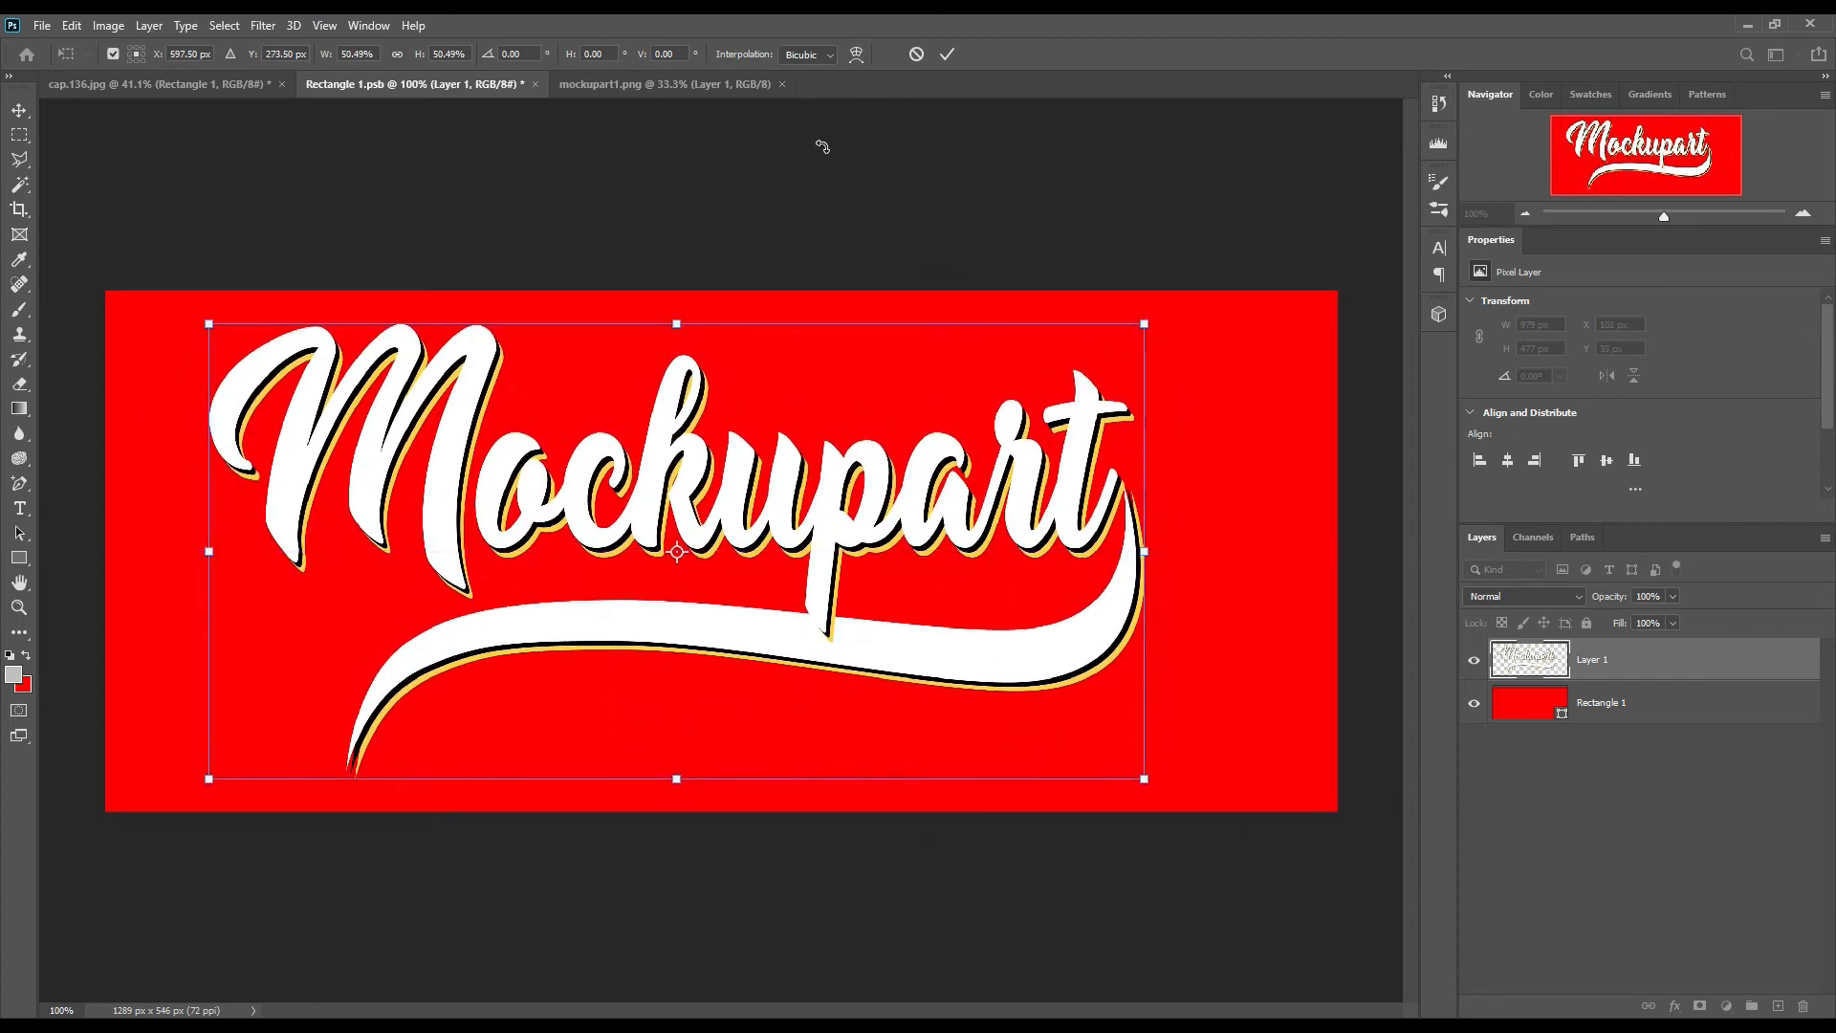
{"action": "left_click", "coordinate": [950, 56]}
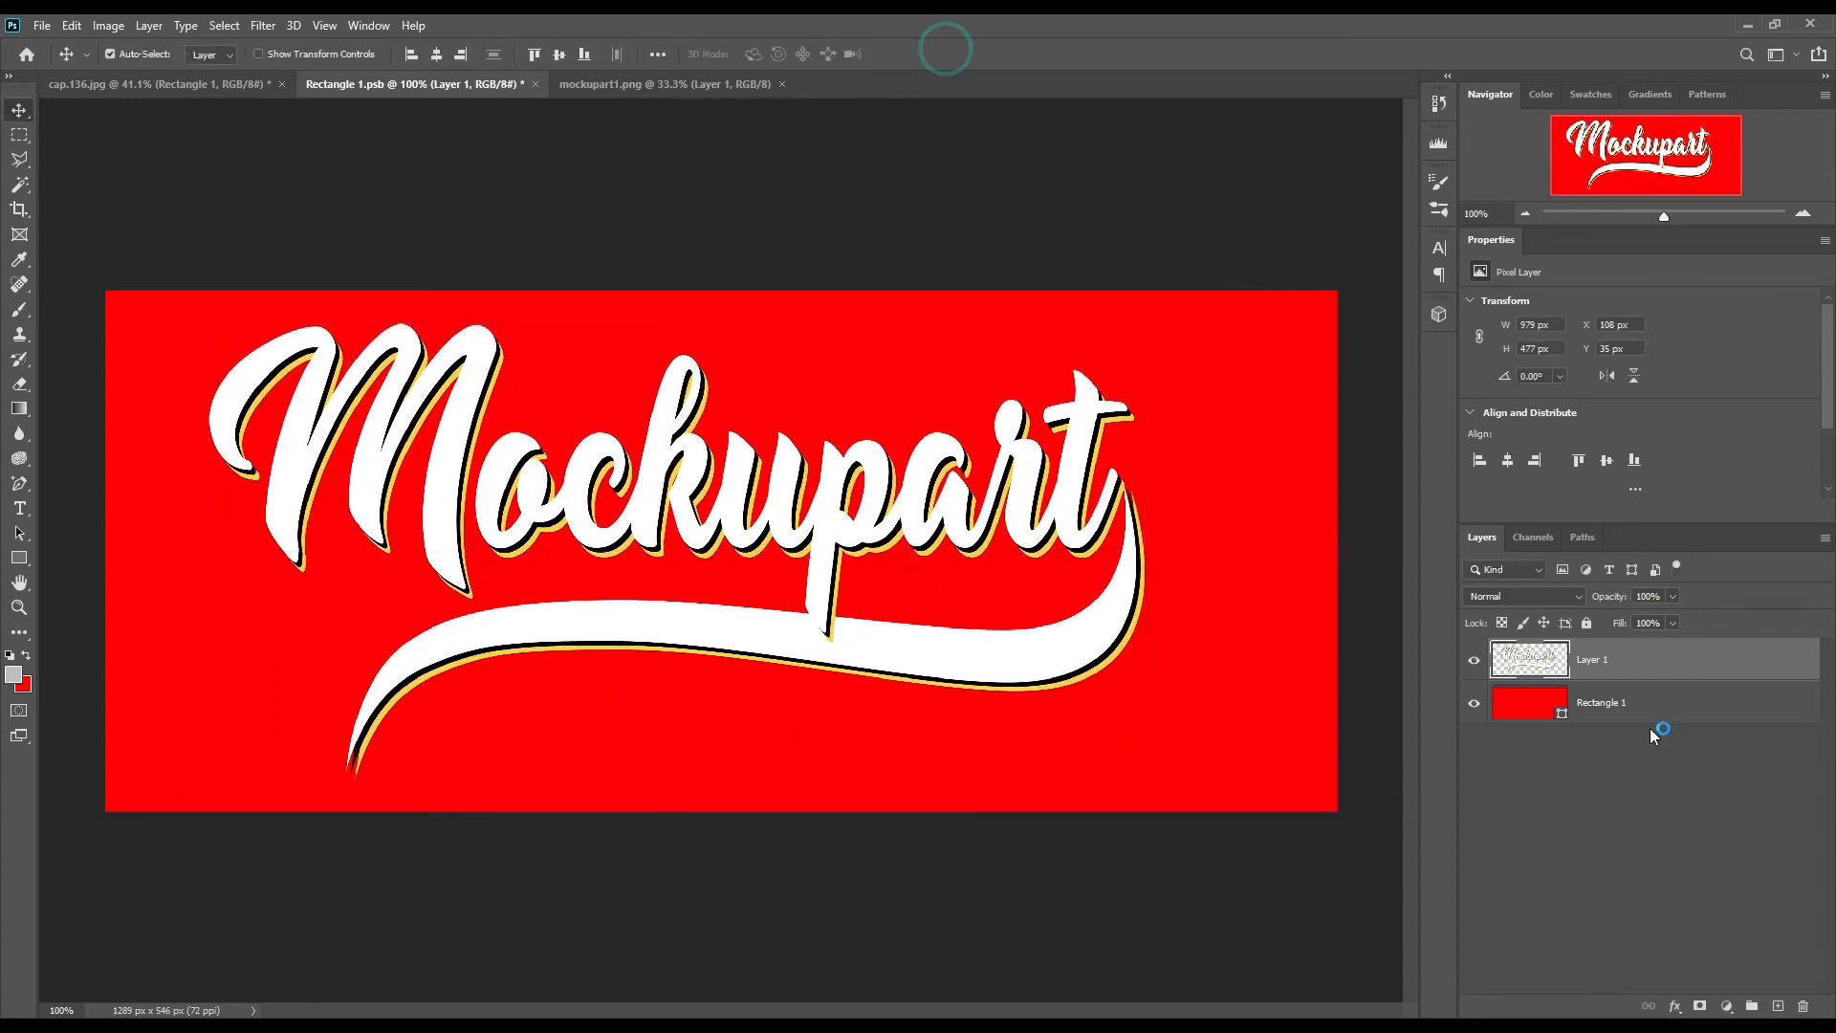
Step: Hide the red rectangle layer, save the smart object's contents and return to the cap.136.jpg document
{"action": "left_click", "coordinate": [1478, 708]}
{"action": "left_click", "coordinate": [42, 25]}
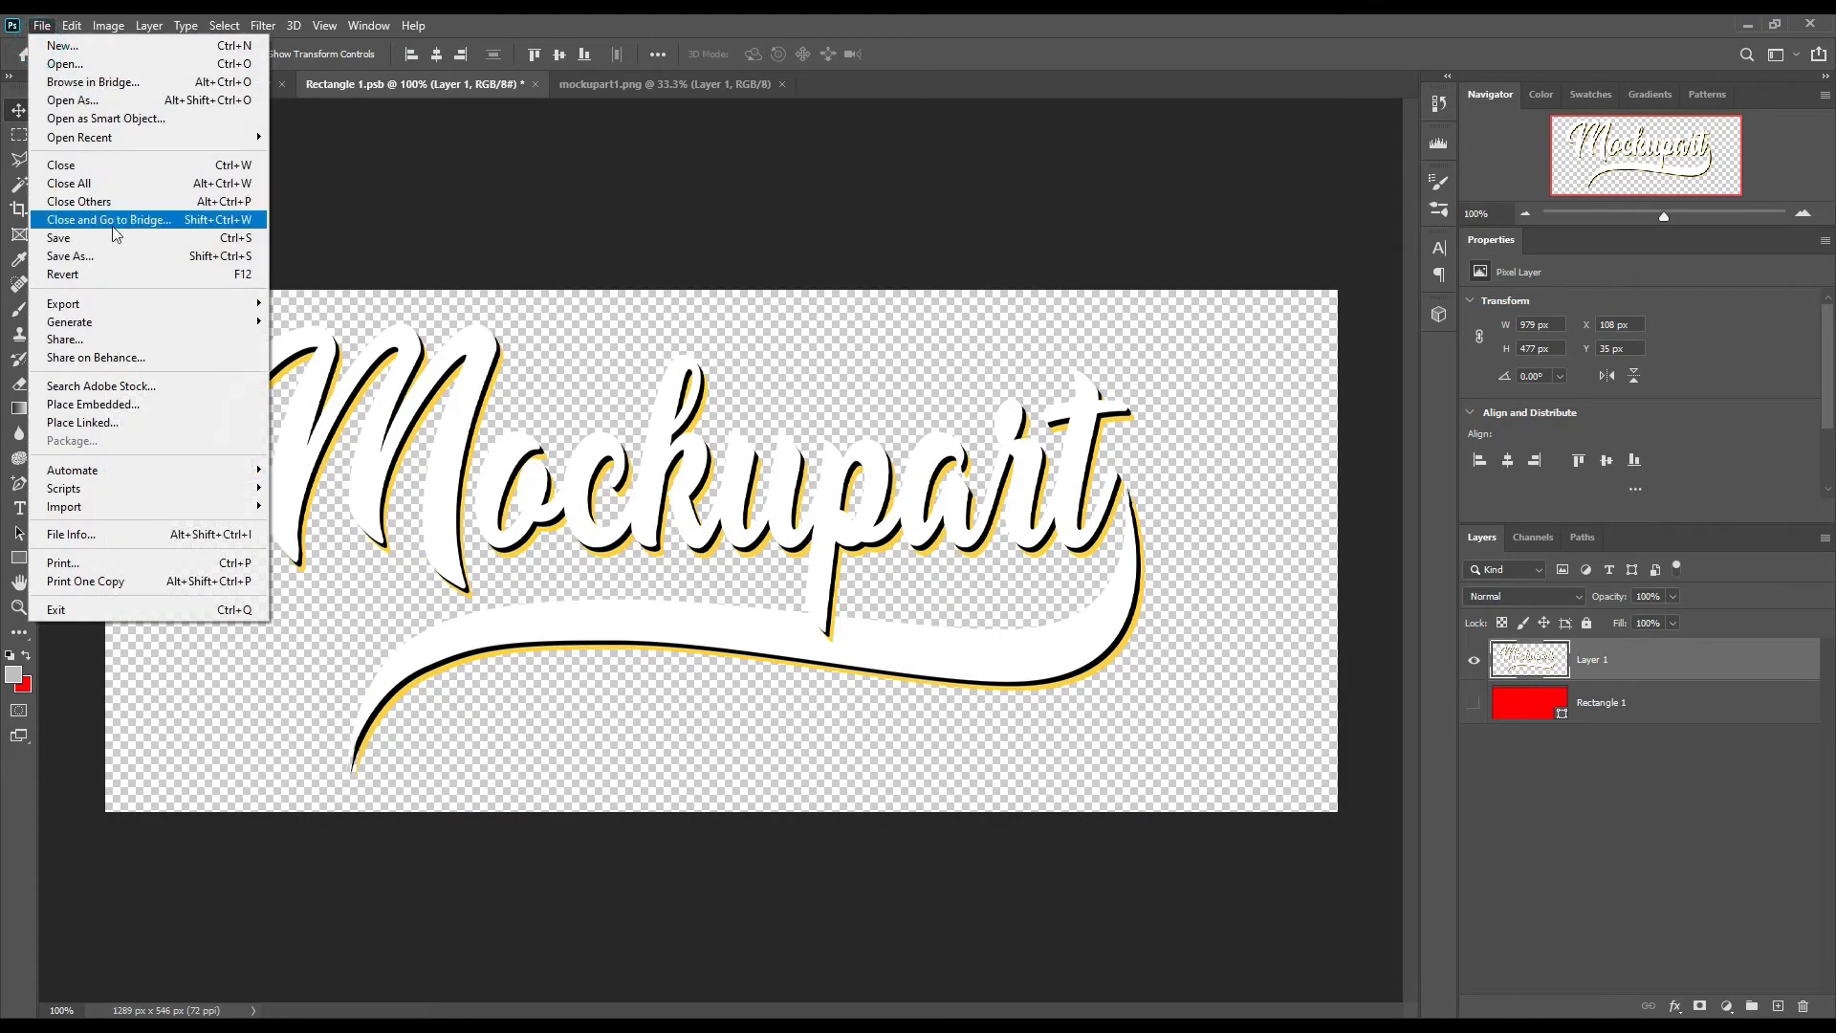
{"action": "left_click", "coordinate": [114, 238]}
{"action": "left_click", "coordinate": [212, 85]}
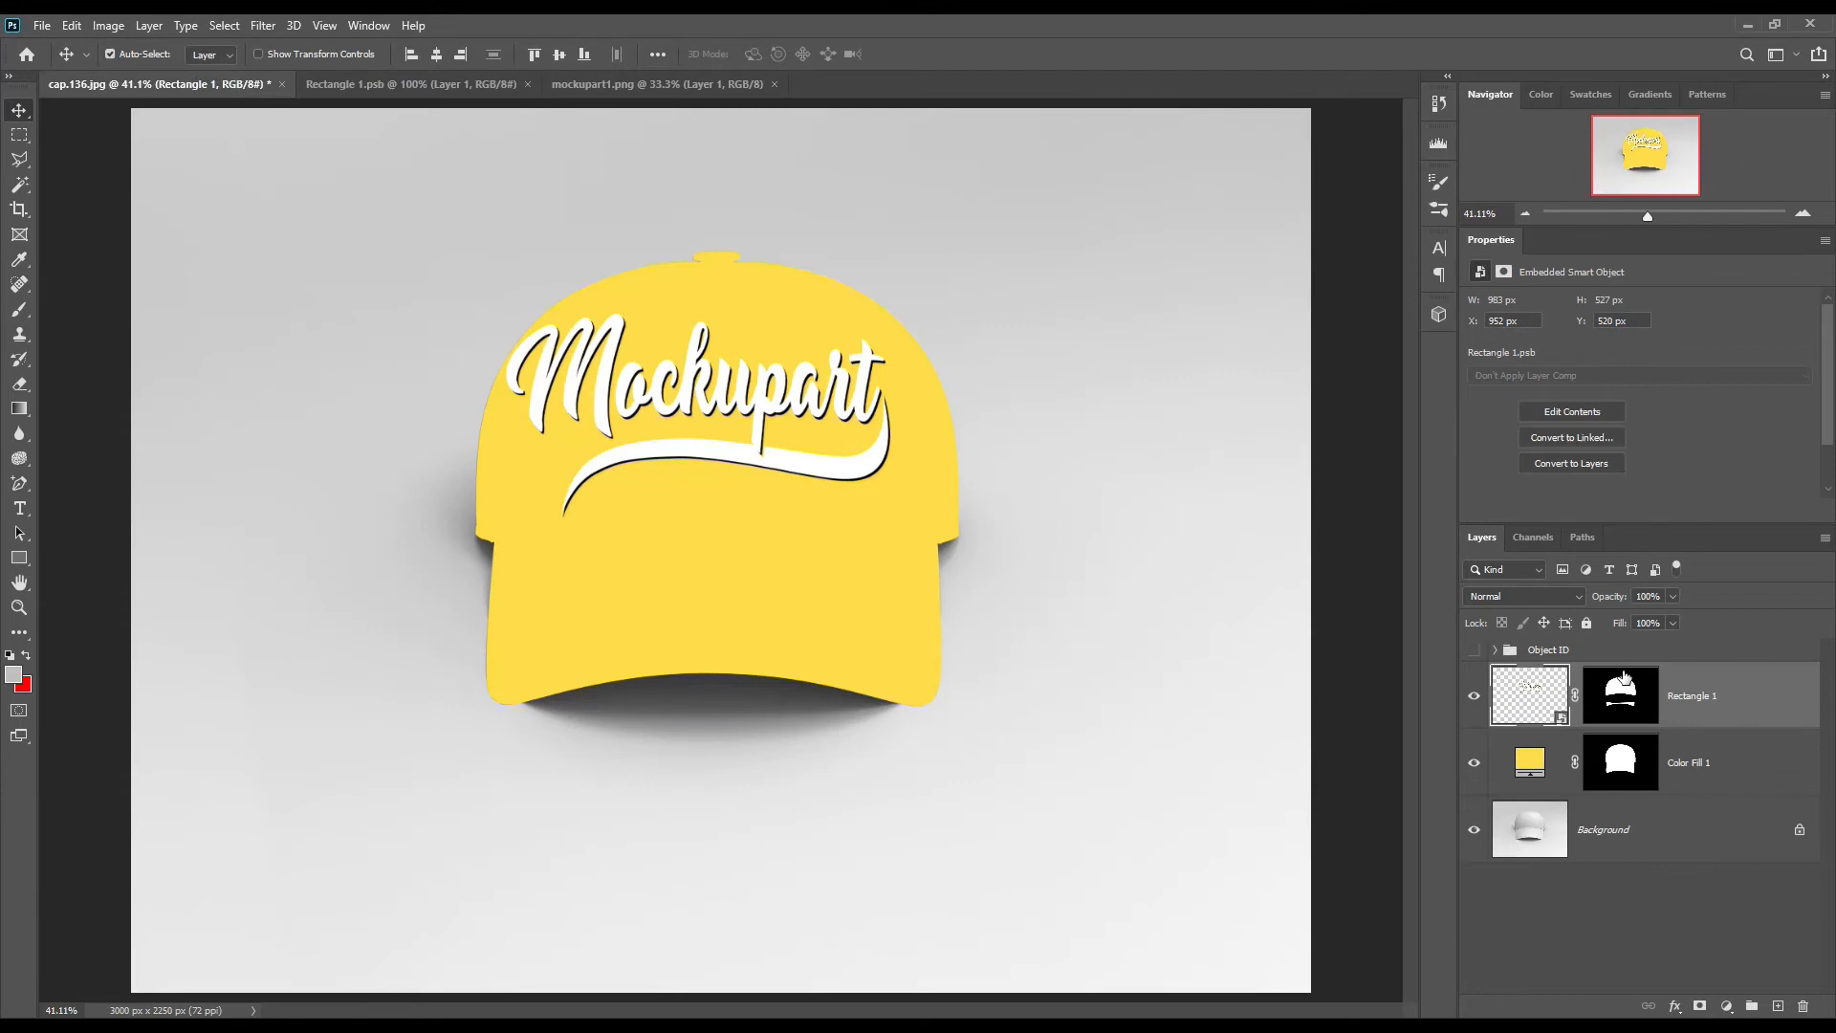
Step: Copy the cap area from the Background to a new layer using the Color Fill 1 mask, and place it above Rectangle 1
{"action": "left_click", "coordinate": [1634, 785], "text": "ctrl"}
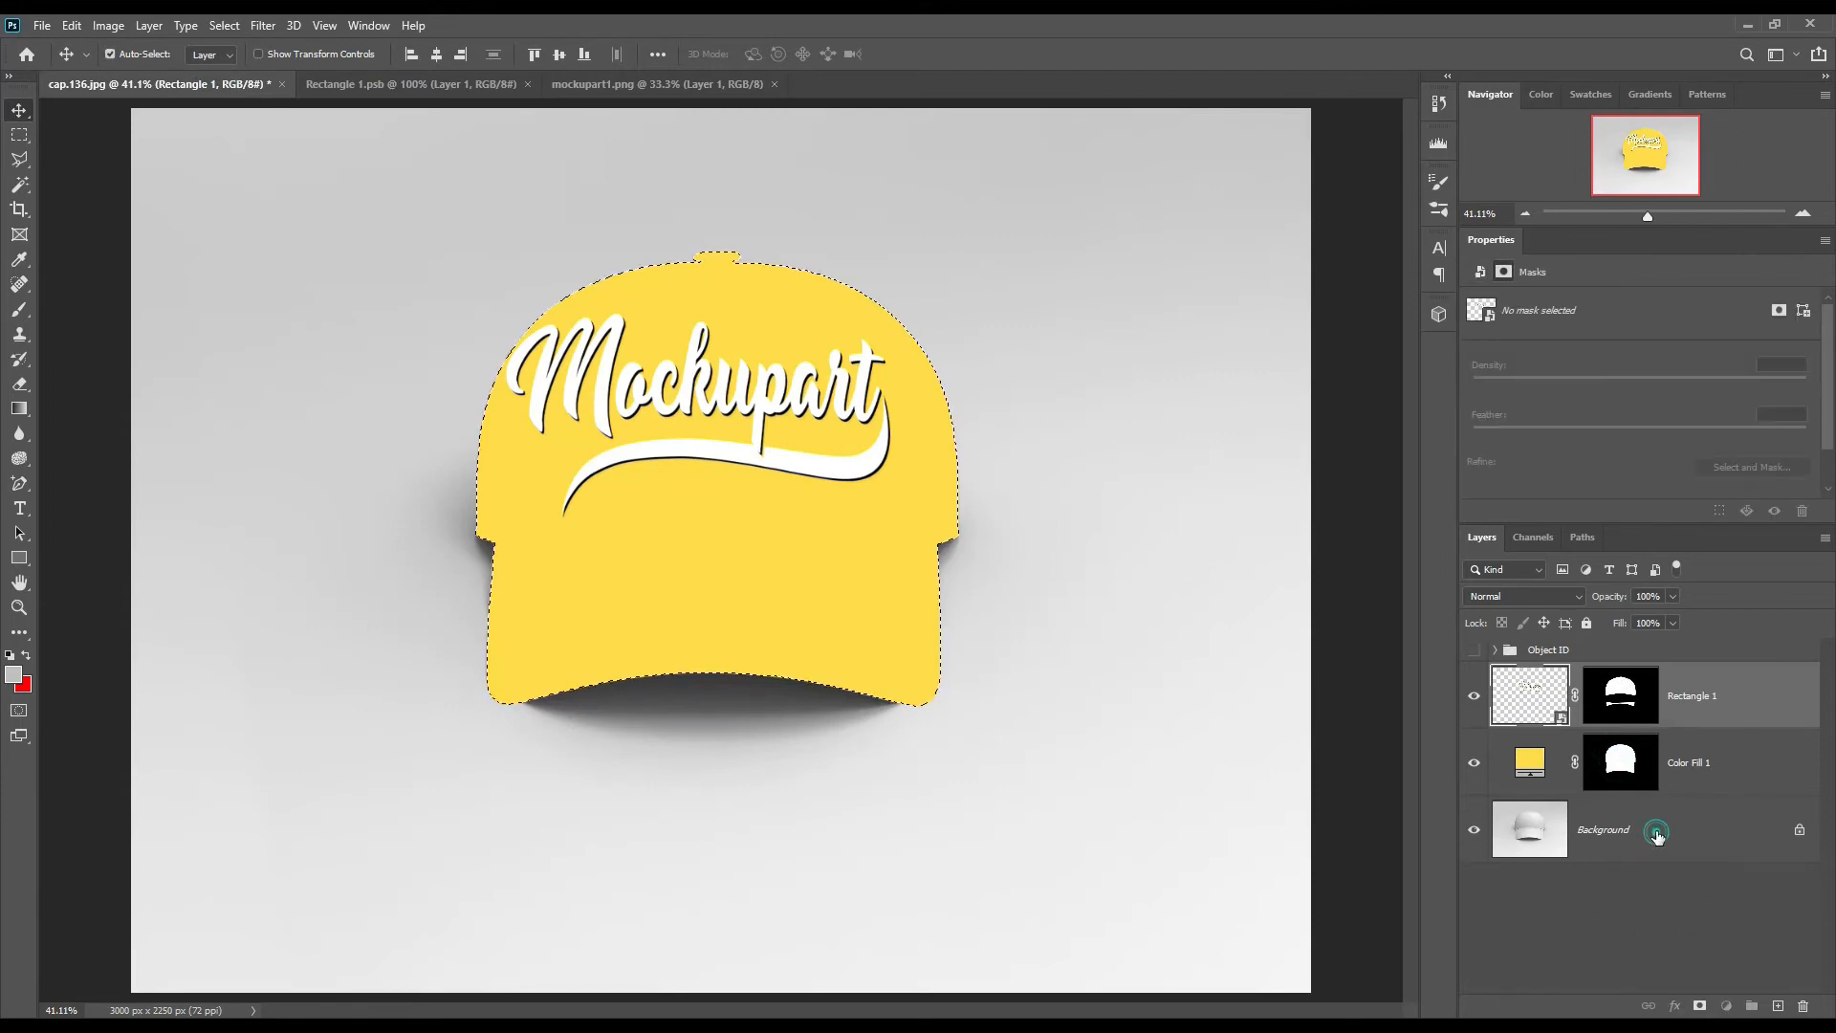
{"action": "left_click", "coordinate": [1658, 838]}
{"action": "key", "text": "ctrl+j"}
{"action": "left_click_drag", "start_coordinate": [1675, 840], "coordinate": [1676, 662]}
Step: Label the Rectangle 1 and Color Fill 1 layers with the red color tag
{"action": "left_click", "coordinate": [1710, 765]}
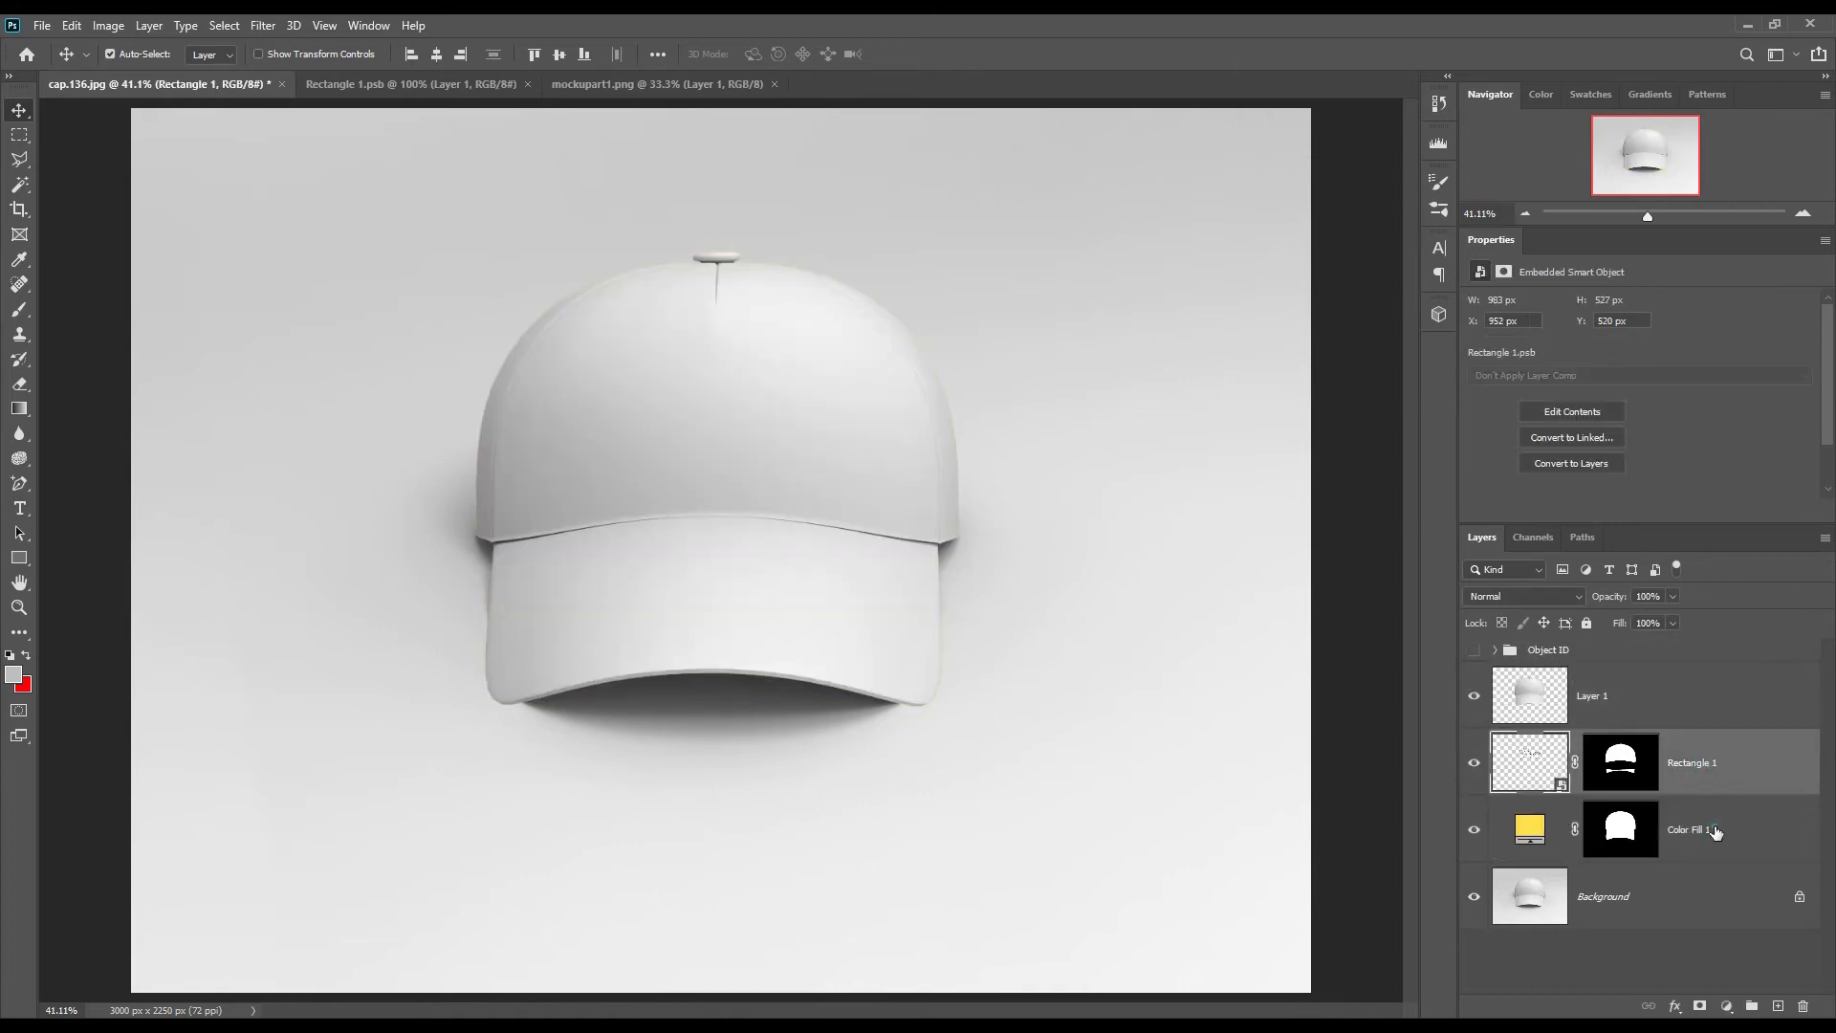
{"action": "left_click", "coordinate": [1715, 832], "text": "shift"}
{"action": "right_click", "coordinate": [1689, 830]}
{"action": "left_click", "coordinate": [1631, 650]}
Step: Duplicate the cap copy Layer 1 twice and rename the original layer Shadow
{"action": "left_click", "coordinate": [1647, 713]}
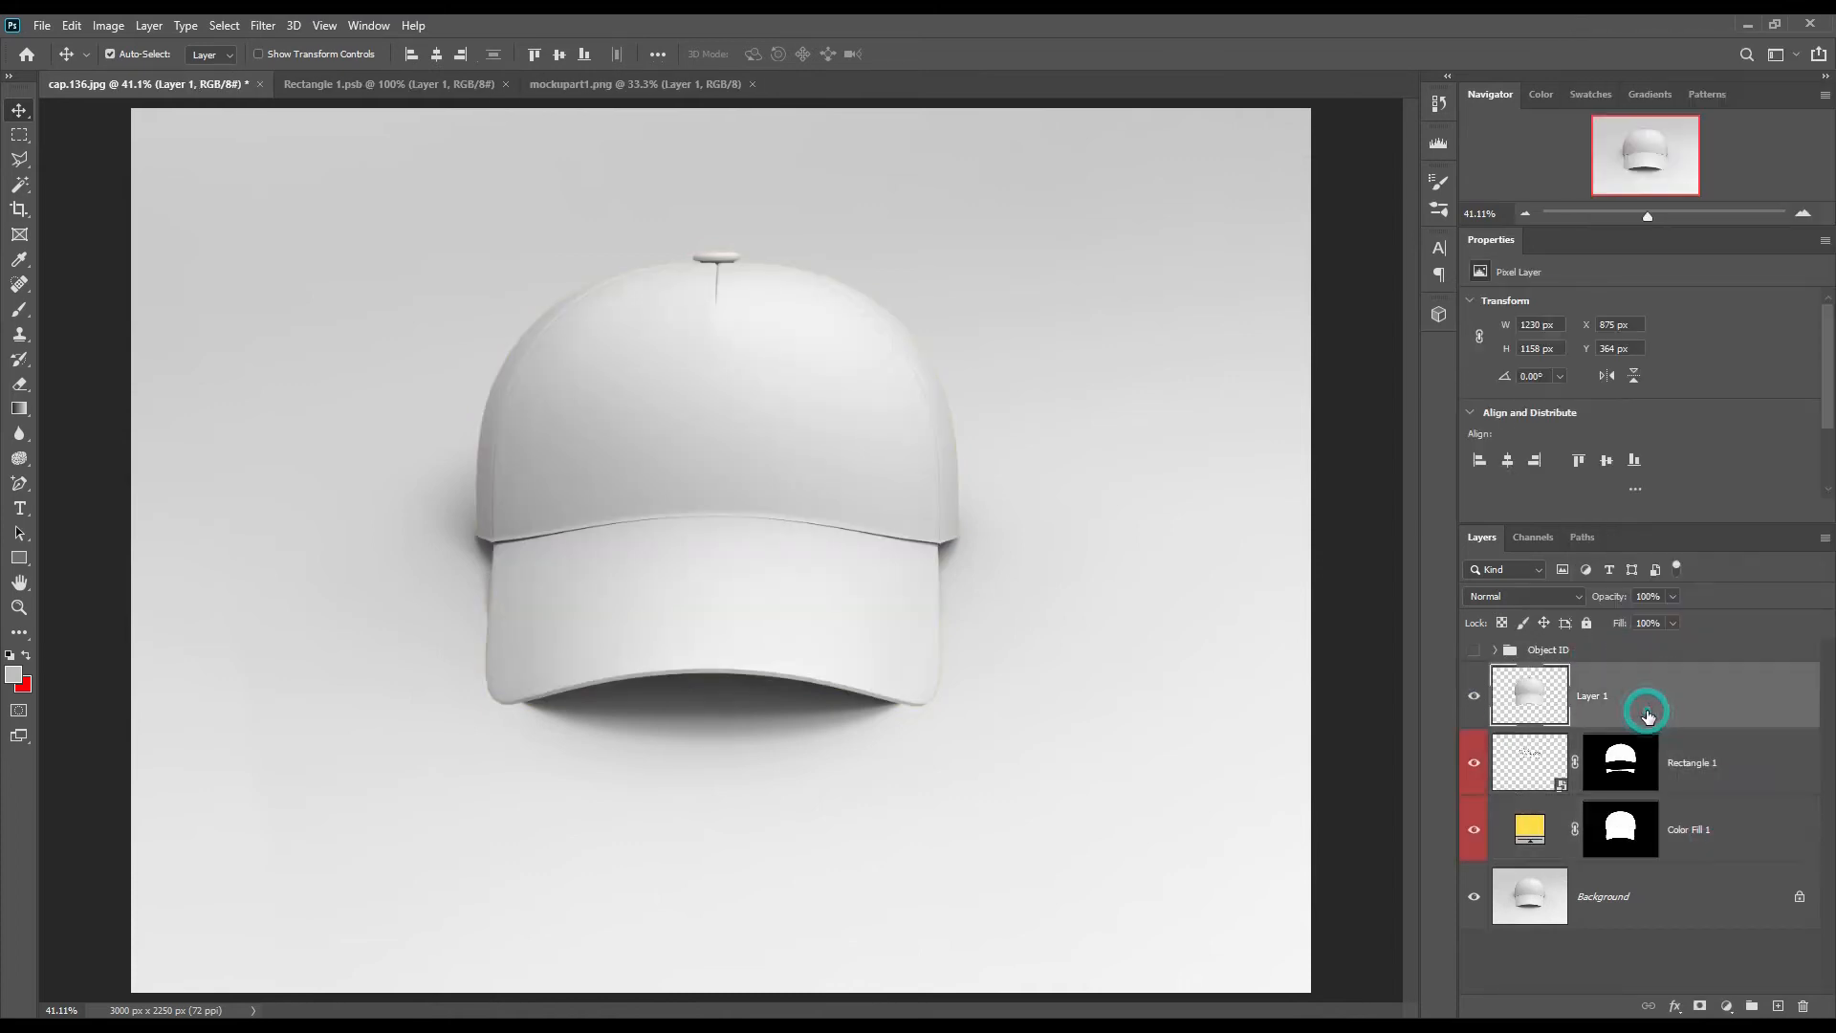
{"action": "key", "text": "ctrl+j"}
{"action": "key", "text": "ctrl+j"}
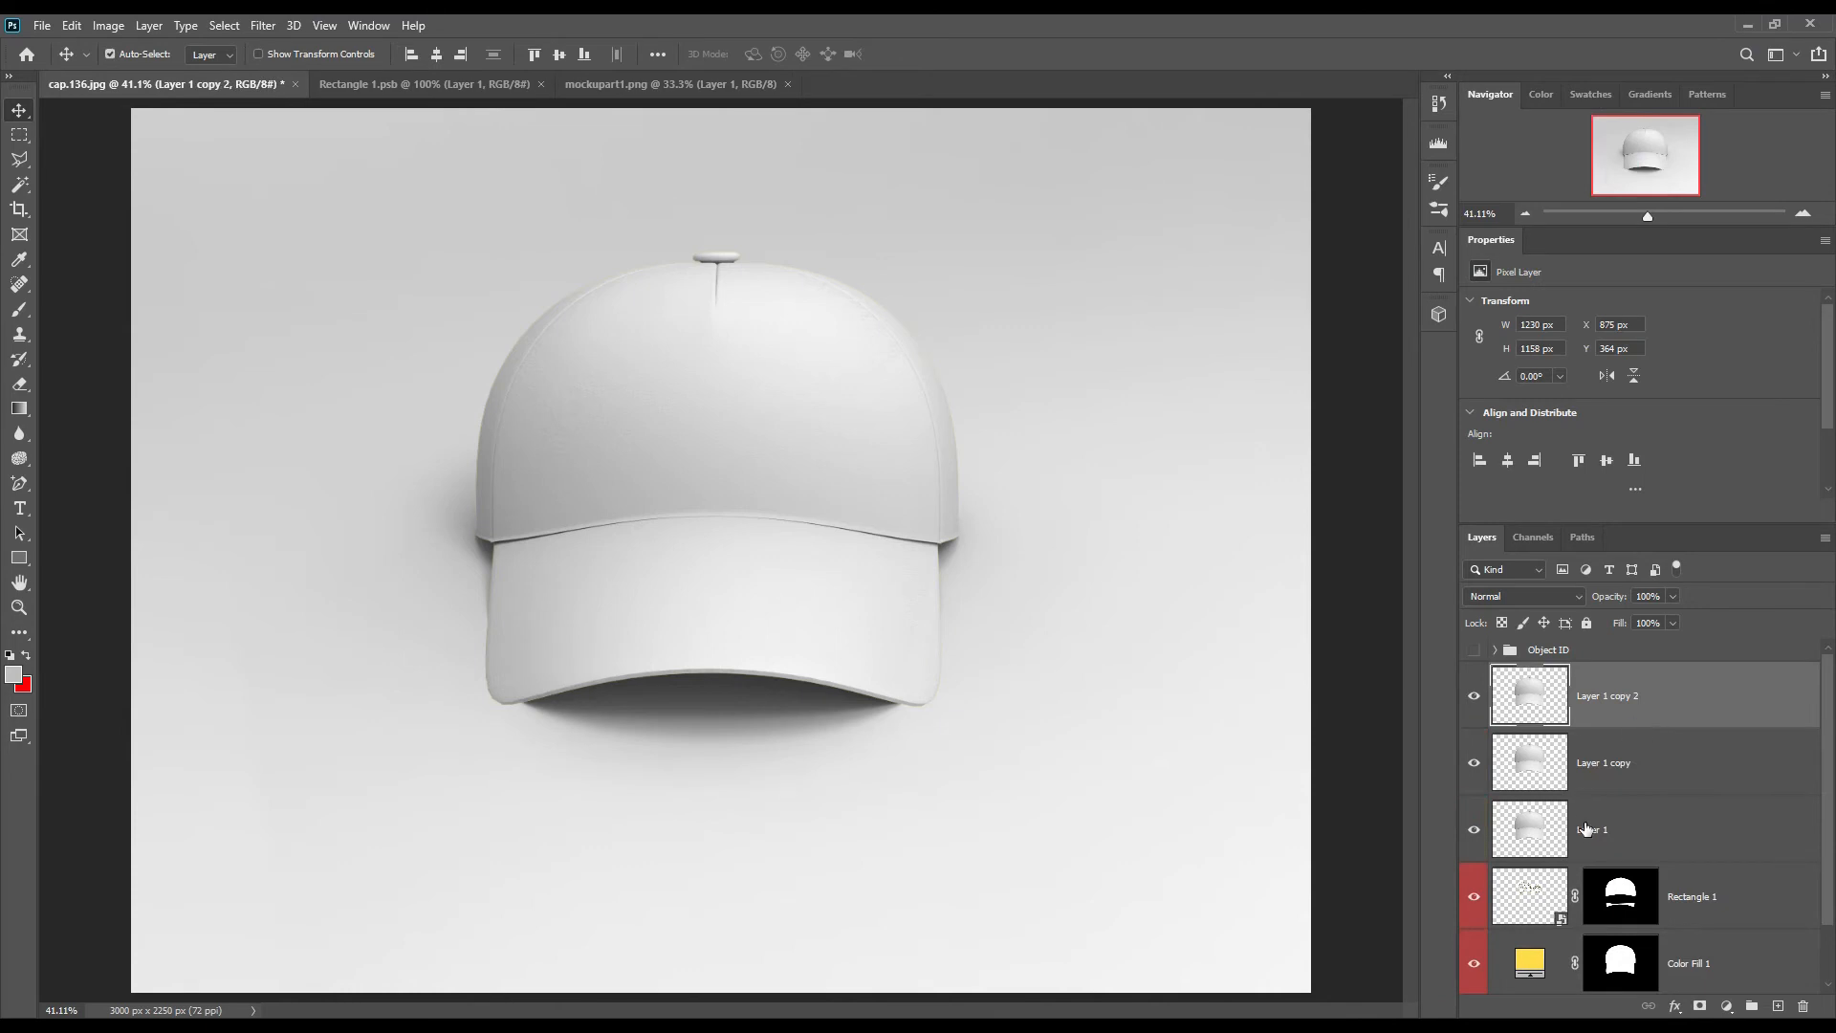
{"action": "double_click", "coordinate": [1588, 829]}
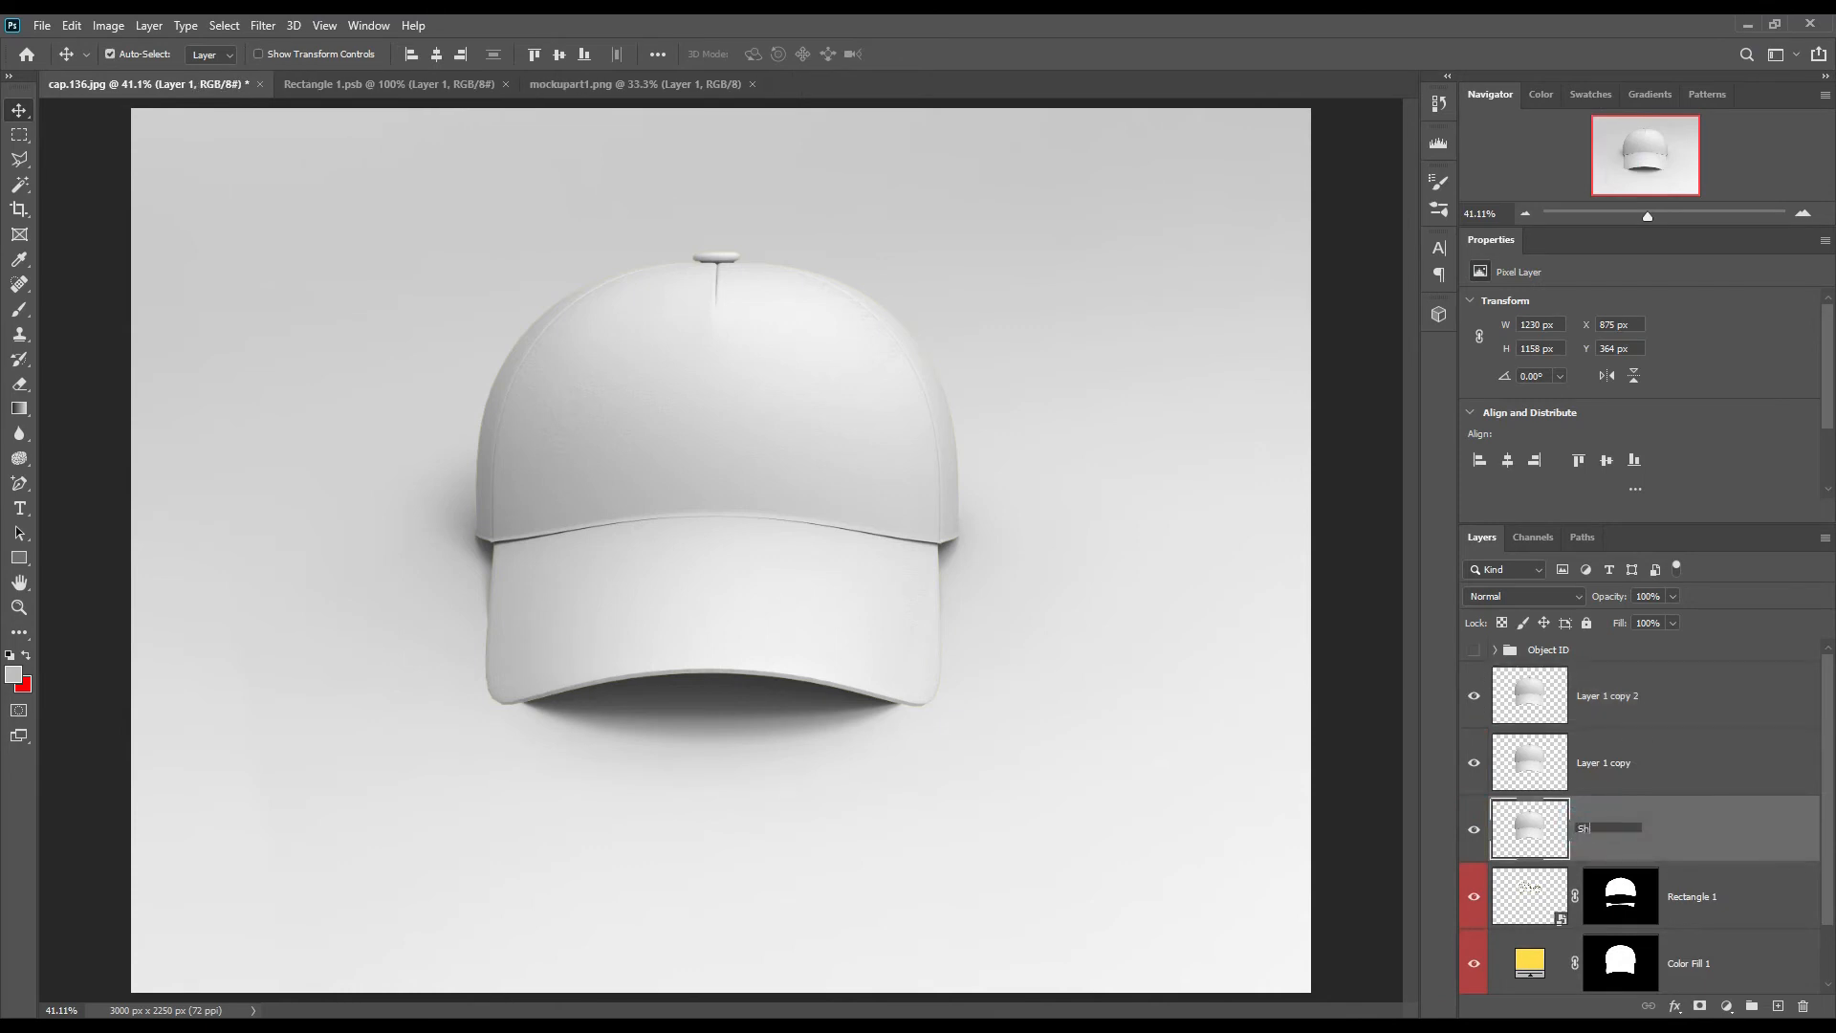
{"action": "type", "text": "Shadow"}
{"action": "key", "text": "Return"}
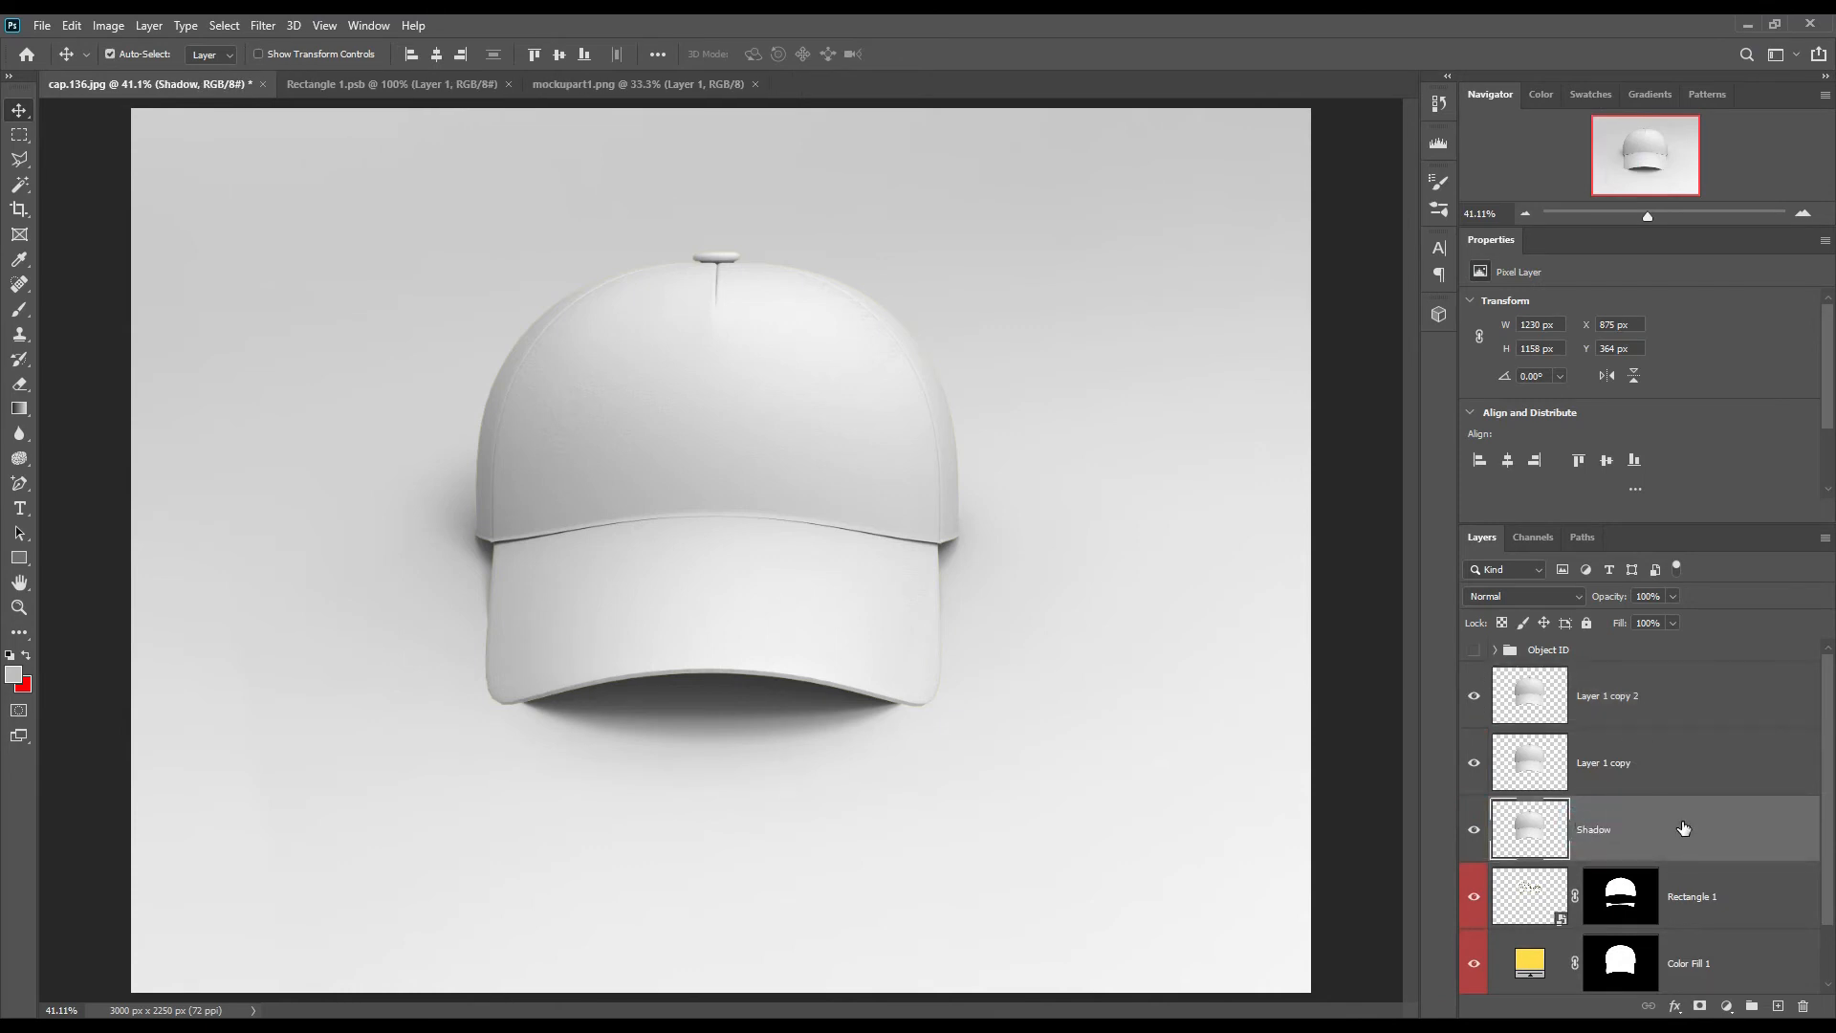
Step: Rename the Layer 1 copy layer Midtone and the Layer 1 copy 2 layer Light
{"action": "double_click", "coordinate": [1617, 763]}
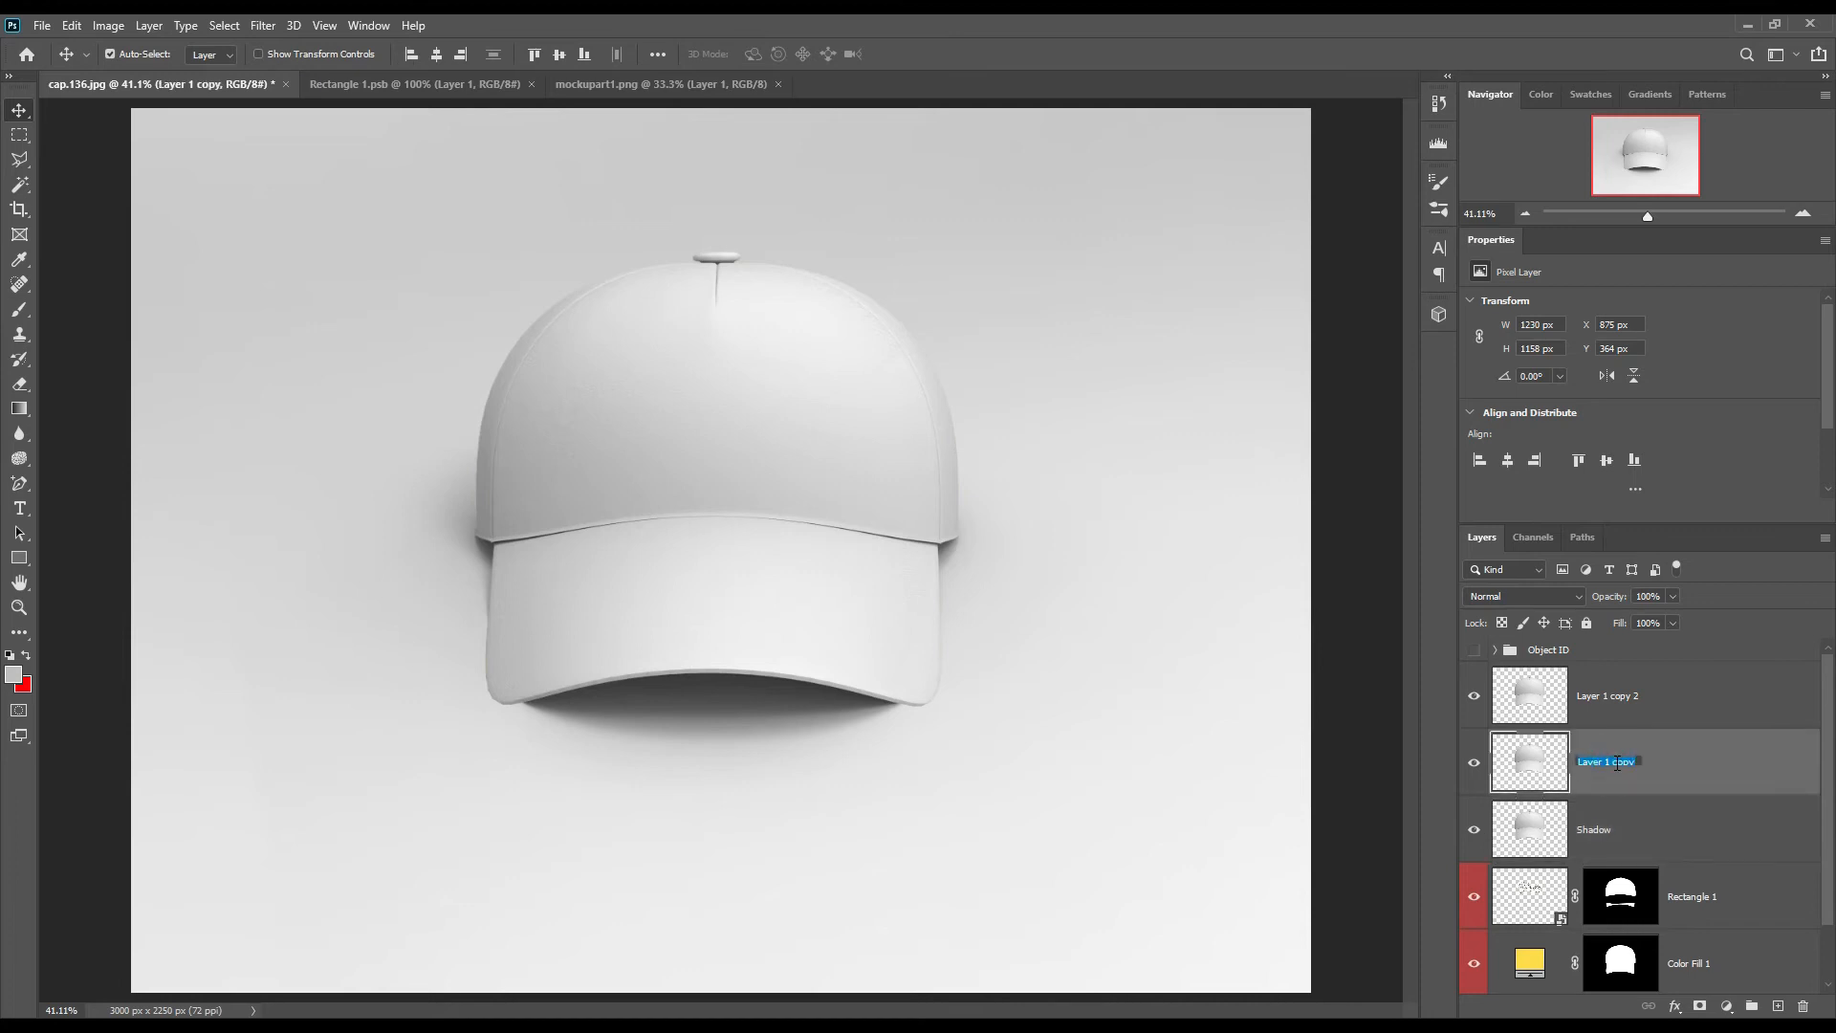
{"action": "type", "text": "Midtone"}
{"action": "key", "text": "Return"}
{"action": "double_click", "coordinate": [1600, 699]}
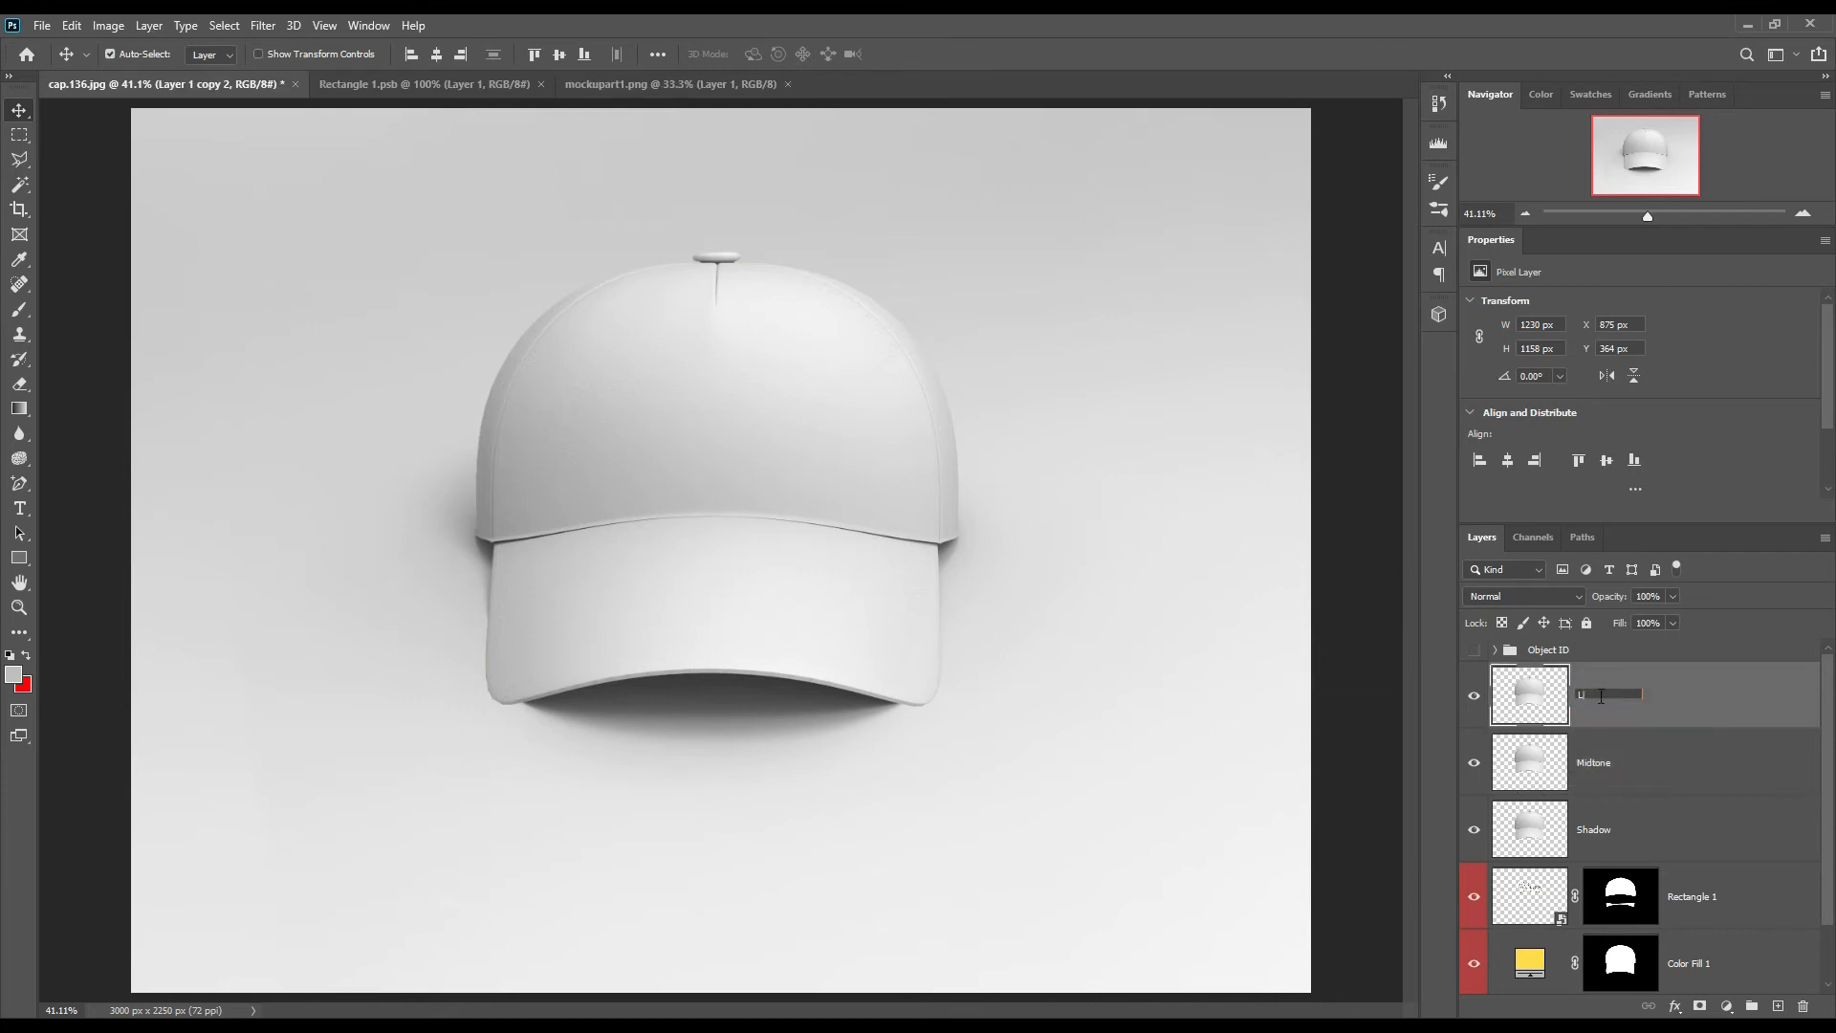
{"action": "key", "text": "Return"}
Step: Hide the Light and Midtone layers and set the Shadow layer's blend mode to Linear Burn
{"action": "left_click", "coordinate": [1477, 697]}
{"action": "left_click", "coordinate": [1476, 759]}
{"action": "left_click", "coordinate": [1611, 825]}
{"action": "left_click", "coordinate": [1553, 598]}
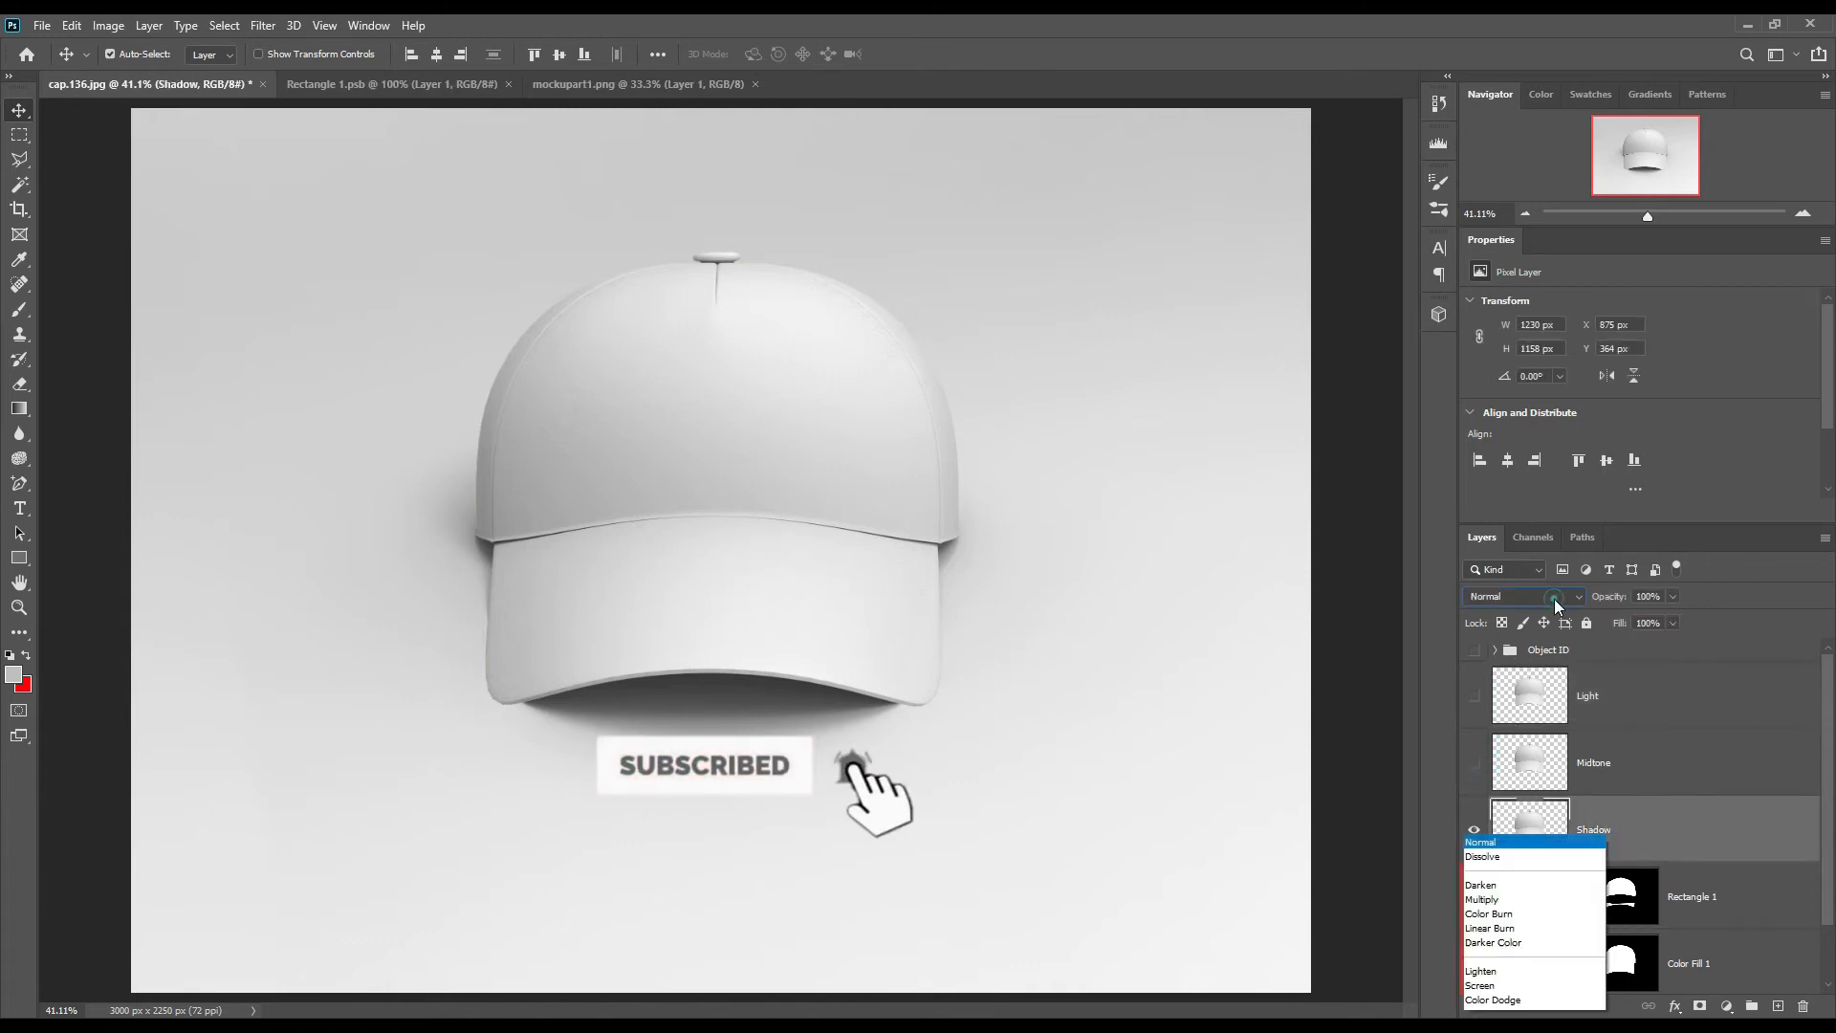
{"action": "left_click", "coordinate": [1522, 645]}
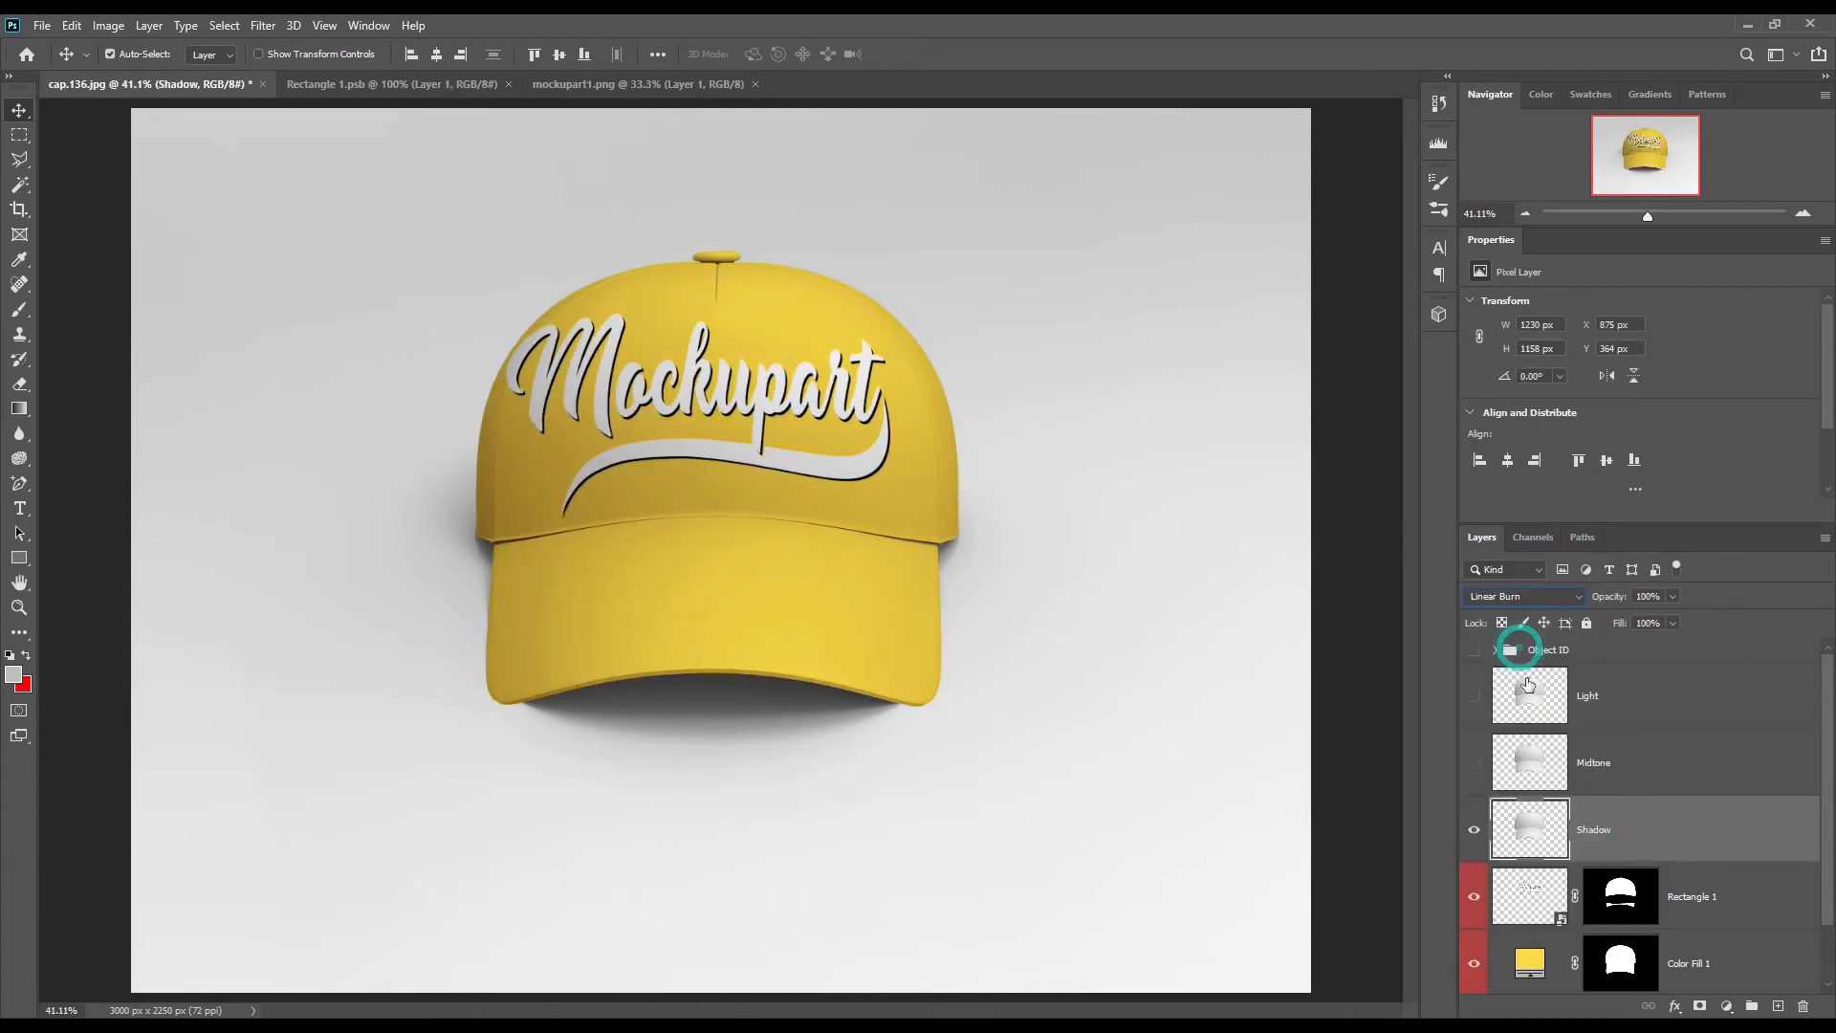
Step: Show the Midtone layer and set its blend mode to Linear Dodge (Add)
{"action": "left_click", "coordinate": [1474, 762]}
{"action": "left_click", "coordinate": [1619, 760]}
{"action": "left_click", "coordinate": [1572, 599]}
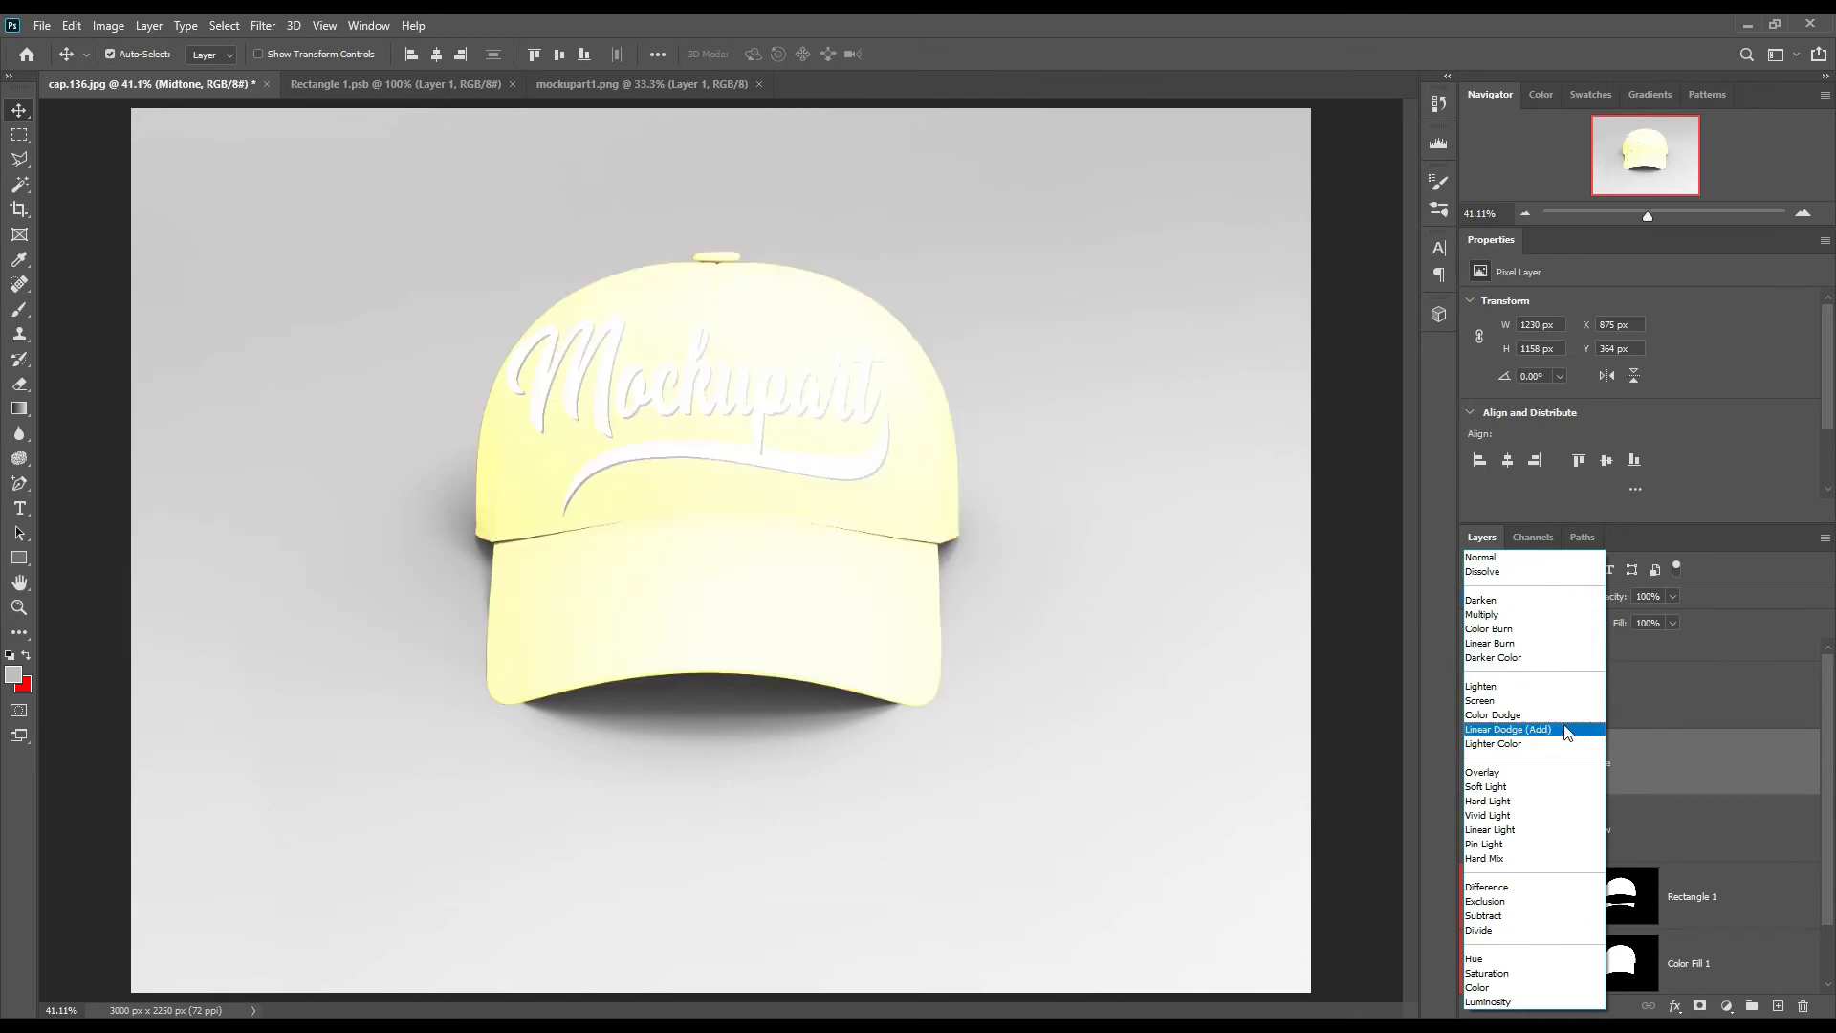
{"action": "left_click", "coordinate": [1526, 730]}
Step: Apply Levels to the Midtone layer with an input black level of 193 and an output white level of 52
{"action": "left_click", "coordinate": [108, 25]}
{"action": "mouse_move", "coordinate": [144, 70]}
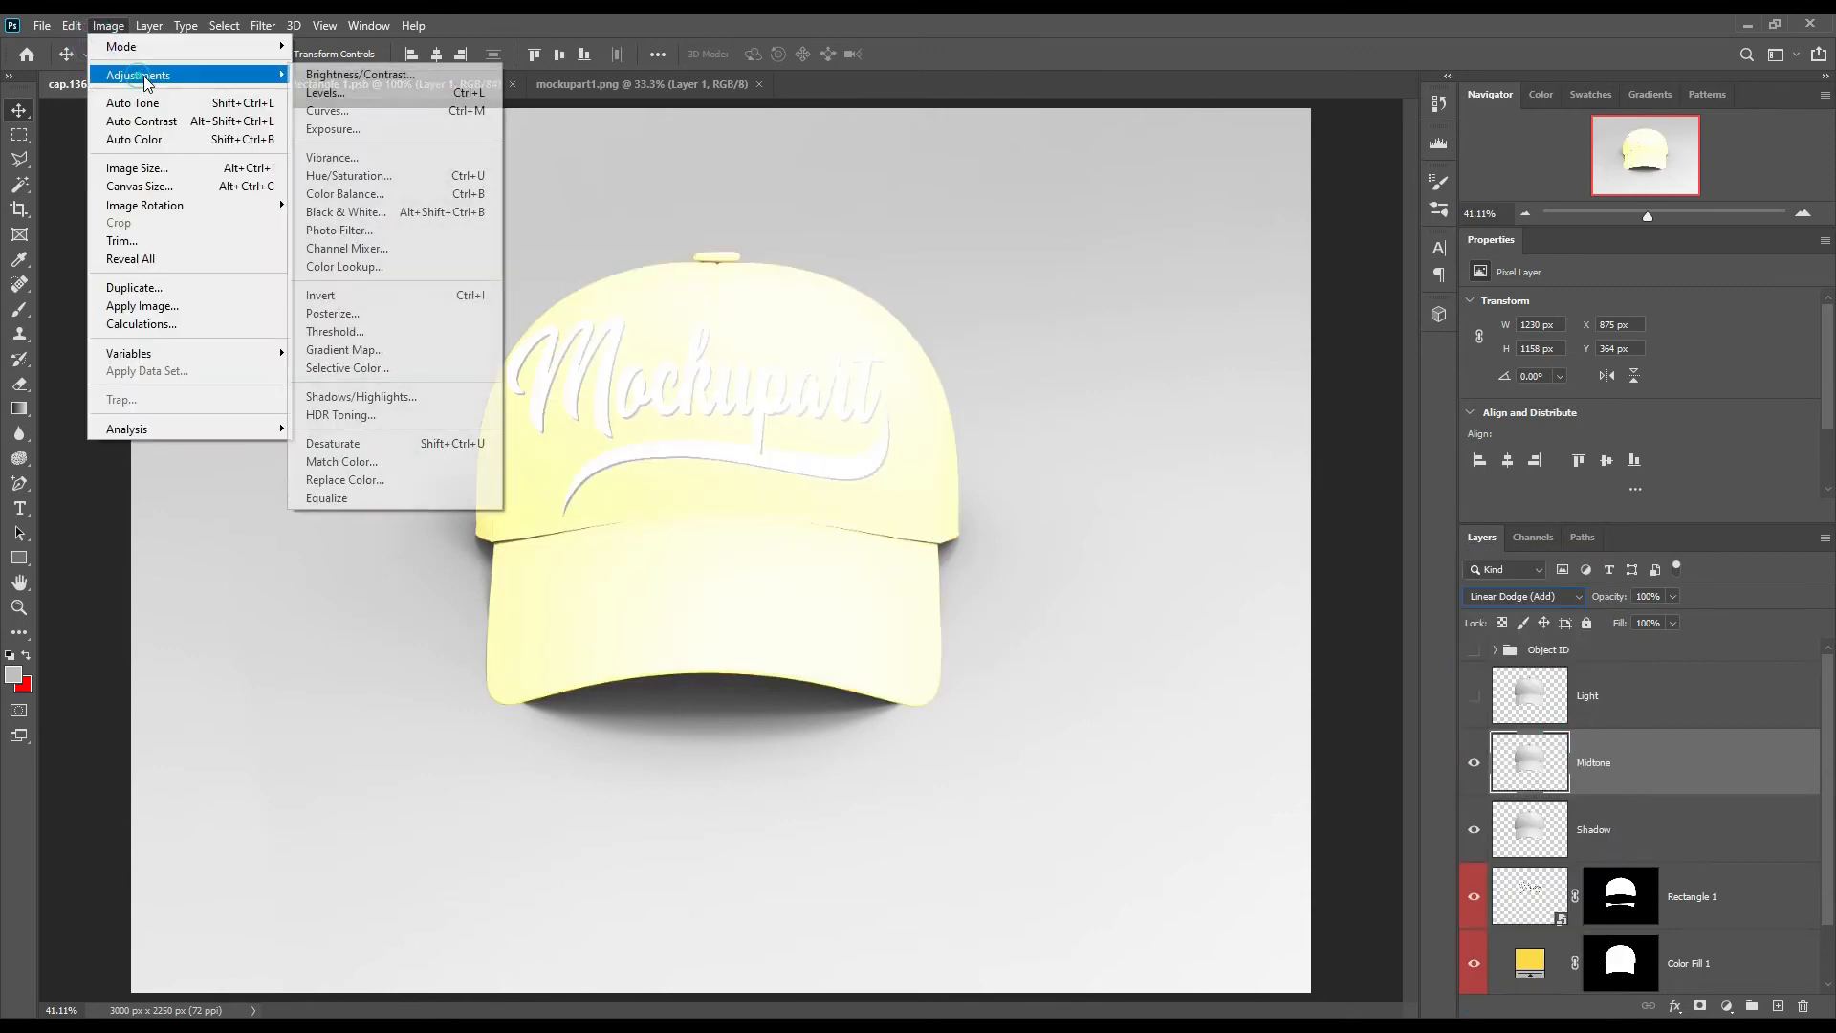
{"action": "left_click", "coordinate": [345, 95]}
{"action": "left_click_drag", "start_coordinate": [1410, 433], "coordinate": [1560, 436]}
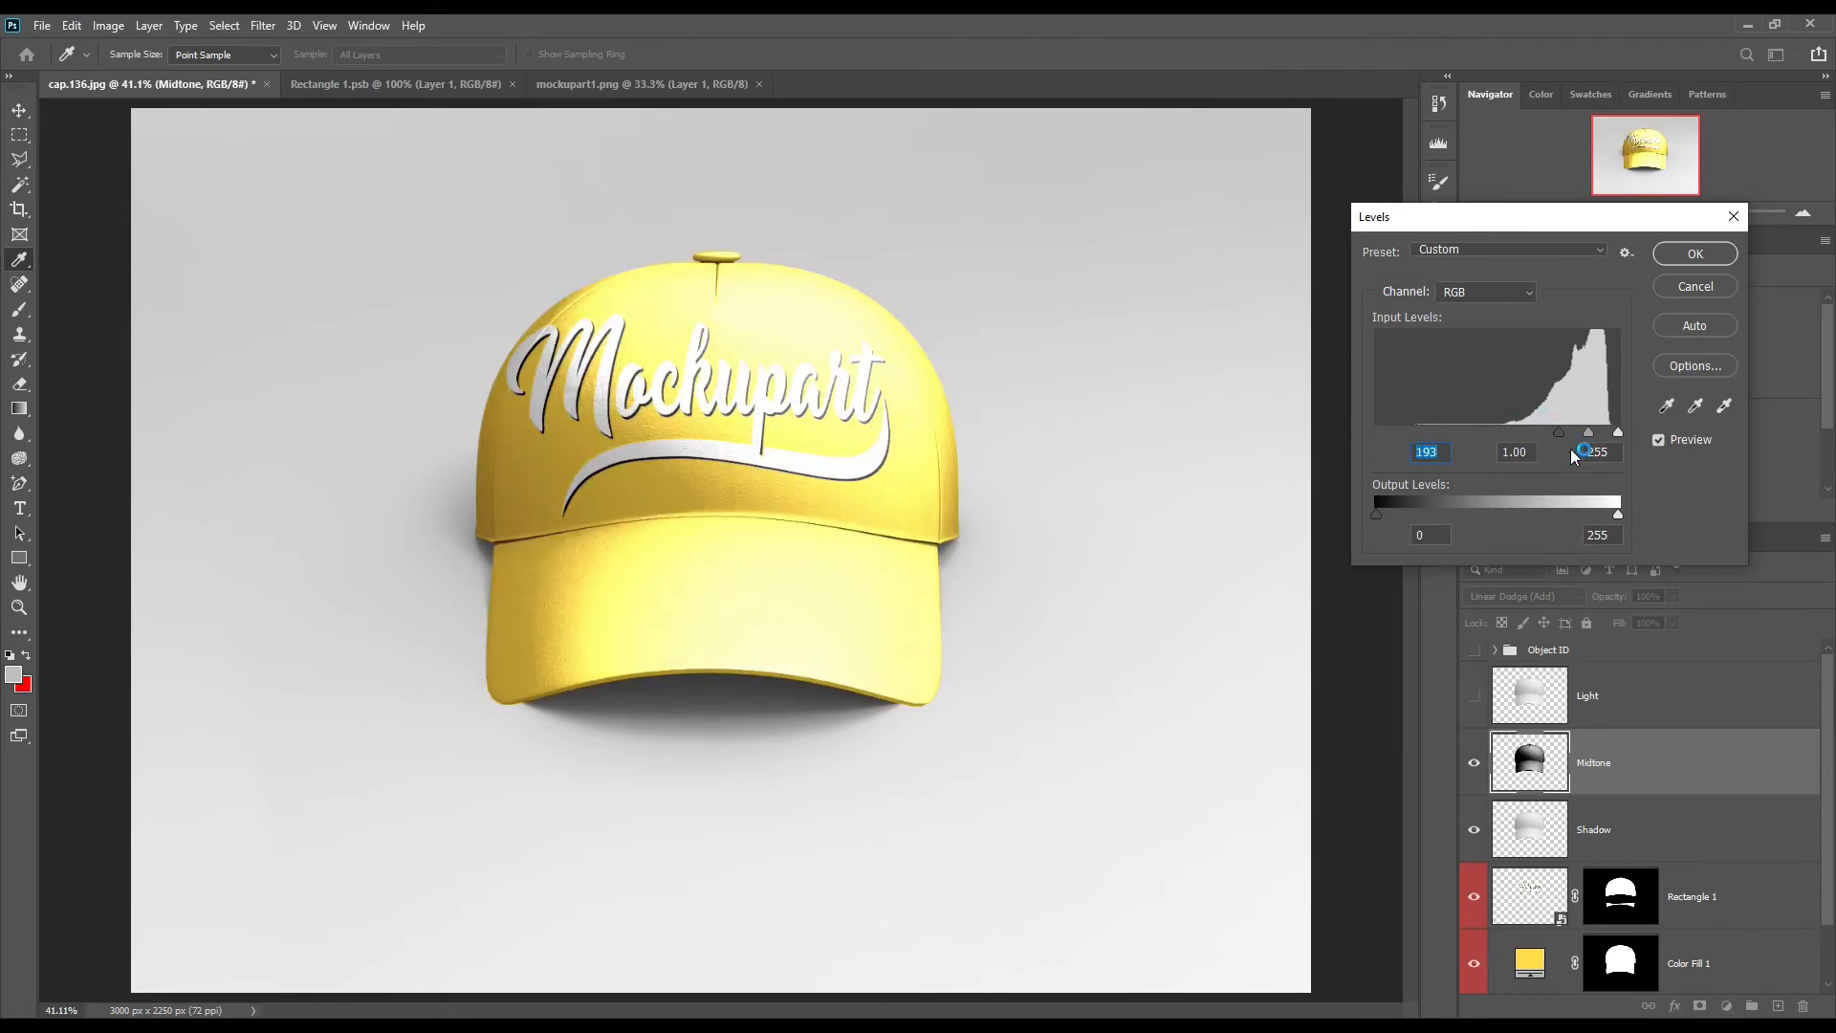
{"action": "left_click_drag", "start_coordinate": [1506, 518], "coordinate": [1427, 515]}
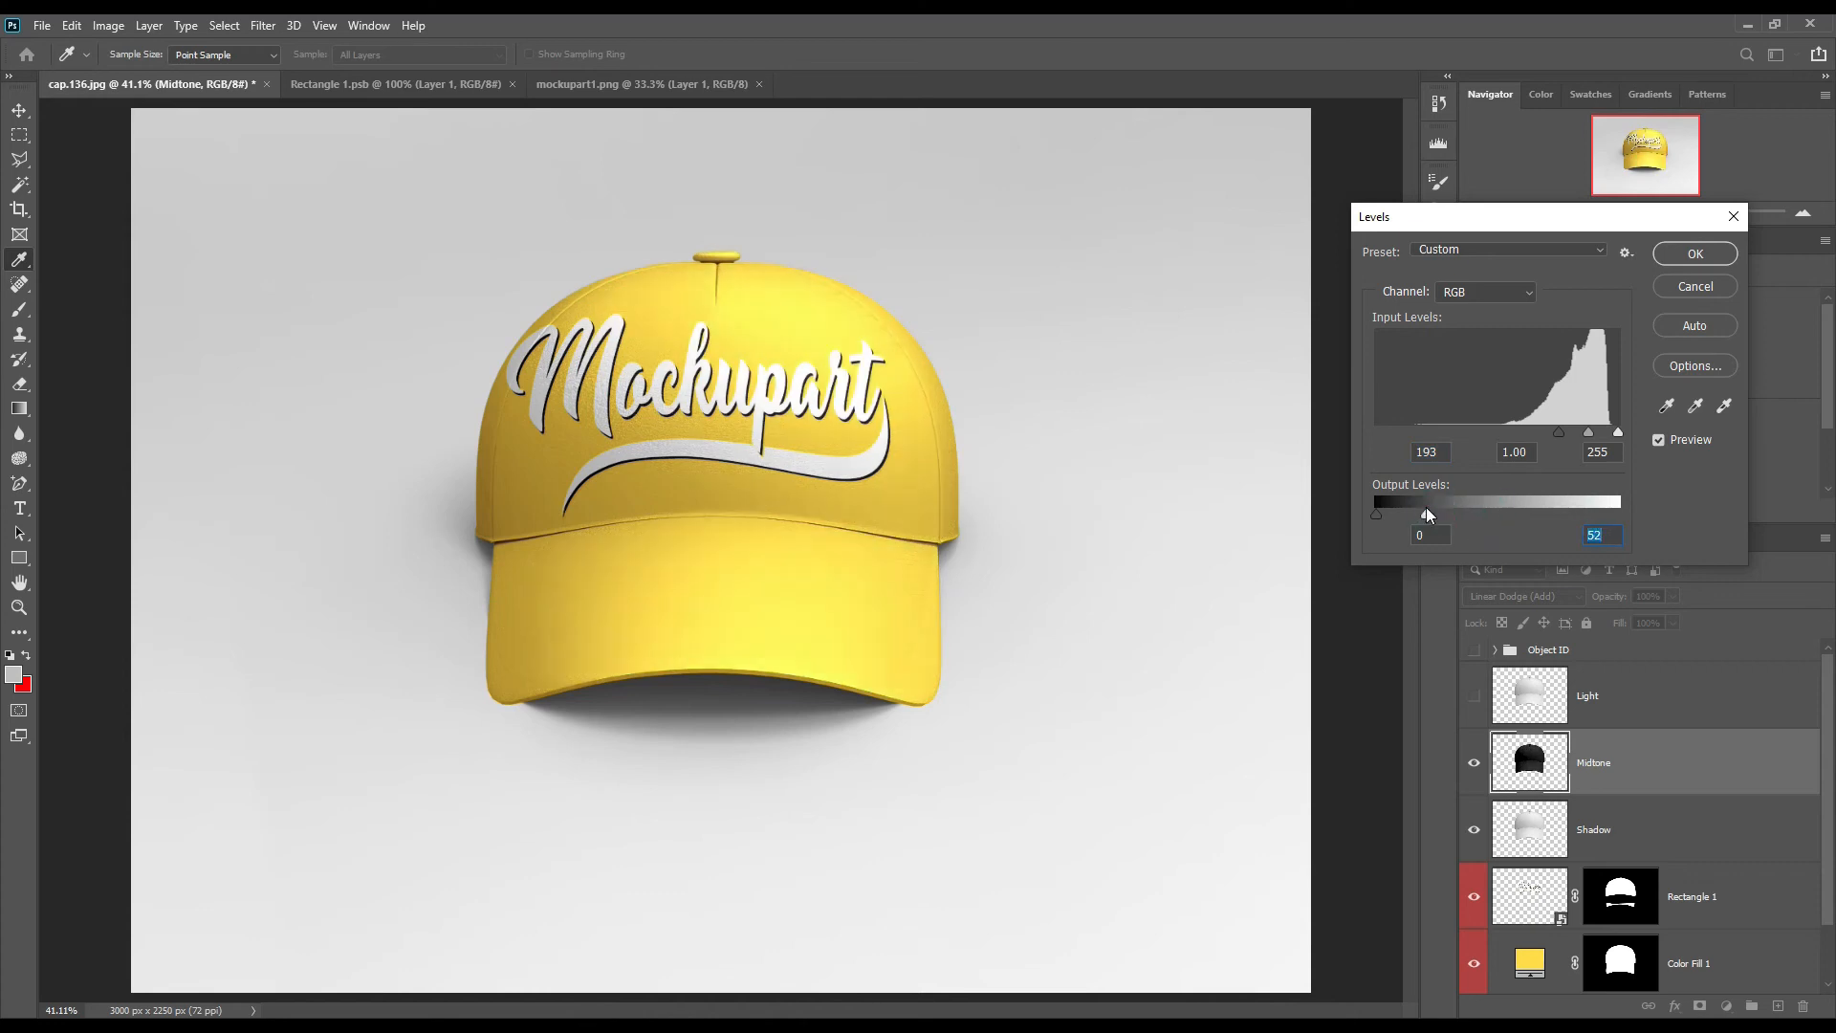
{"action": "left_click", "coordinate": [1695, 253]}
{"action": "key", "text": "v"}
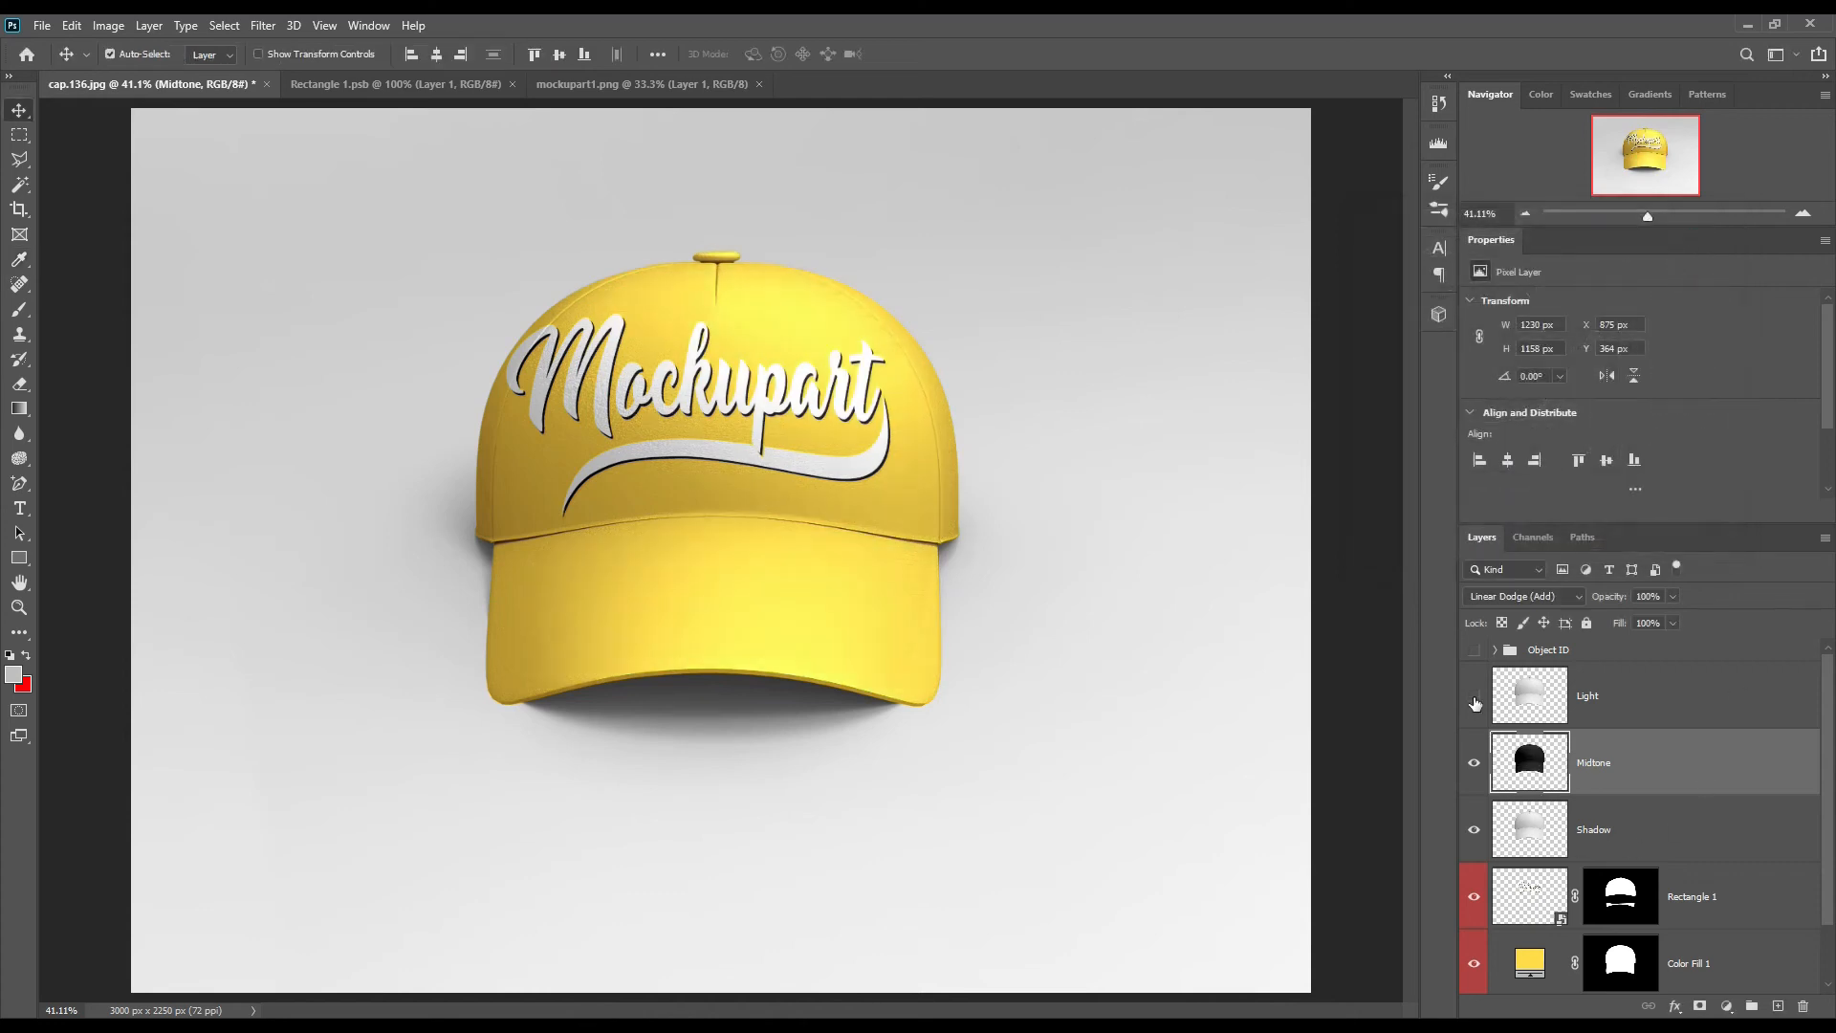
Step: Show the Light layer and set its blend mode to Screen
{"action": "left_click", "coordinate": [1475, 703]}
{"action": "left_click", "coordinate": [1535, 697]}
{"action": "left_click", "coordinate": [1523, 596]}
{"action": "left_click", "coordinate": [1536, 703]}
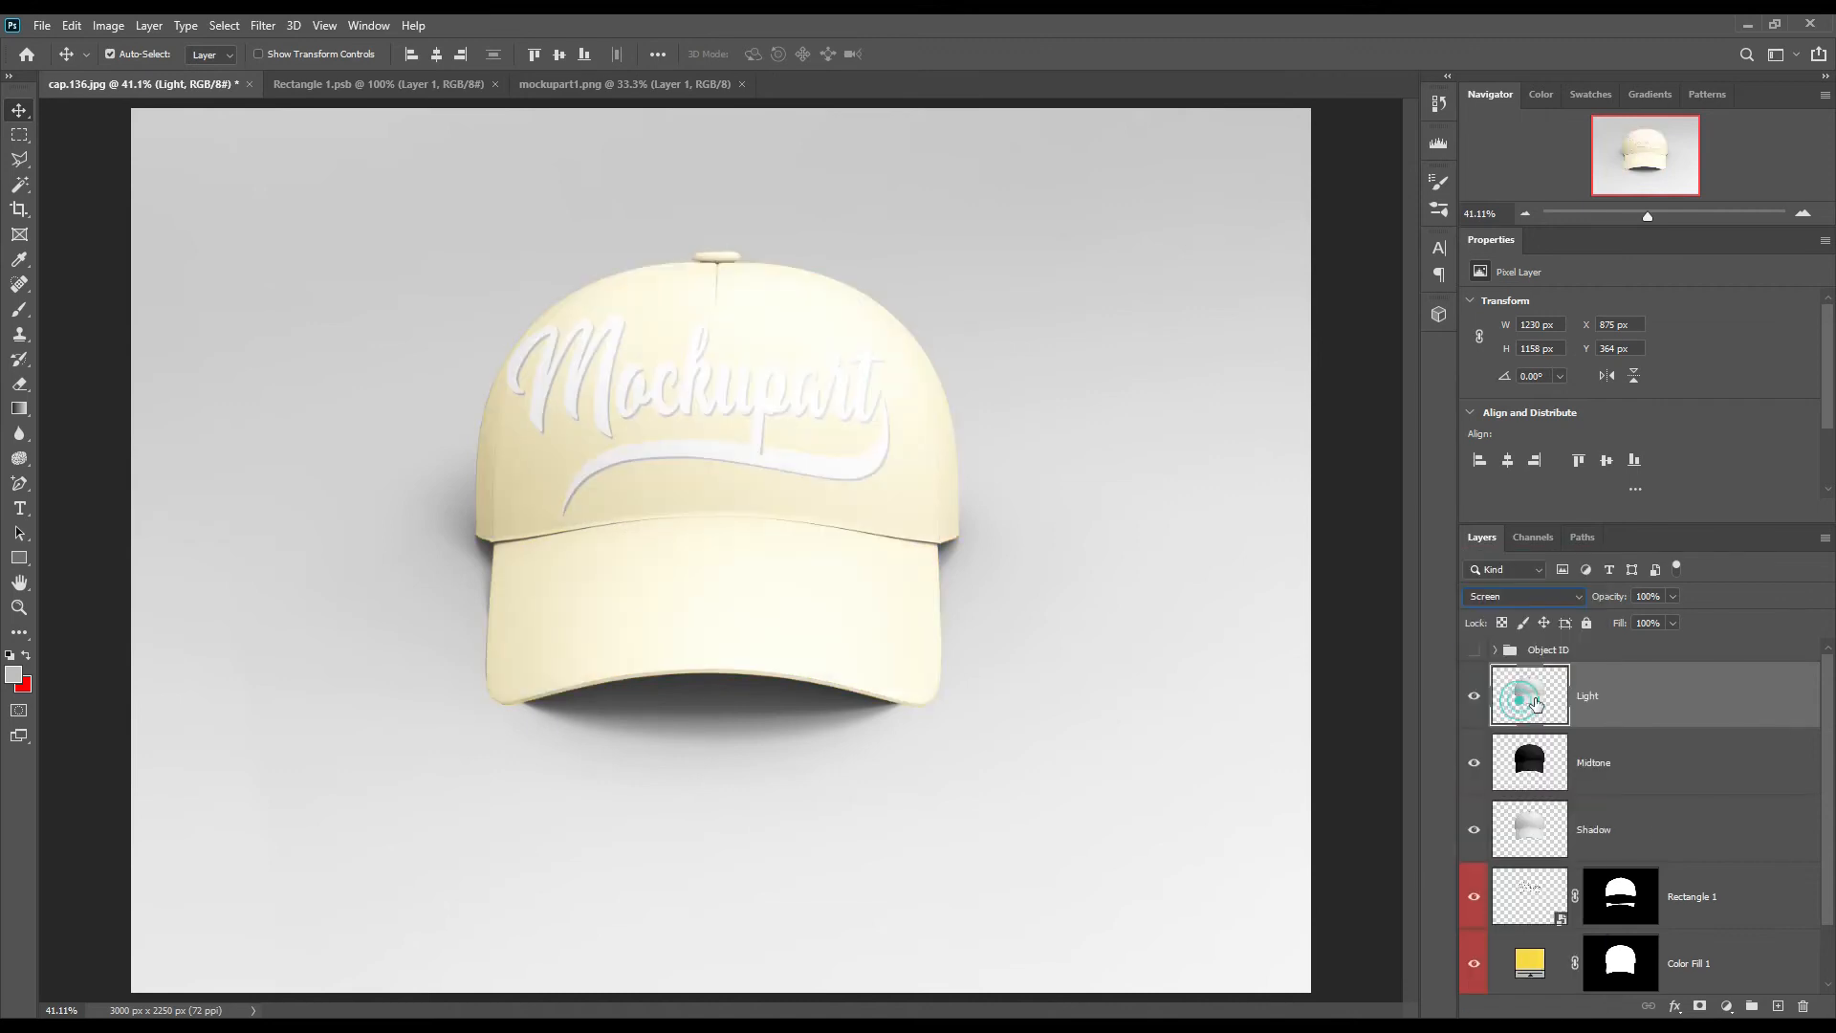
Step: Apply Levels to the Light layer with an input black level of 219 and lower the layer's opacity to 59%
{"action": "left_click", "coordinate": [103, 26]}
{"action": "mouse_move", "coordinate": [158, 75]}
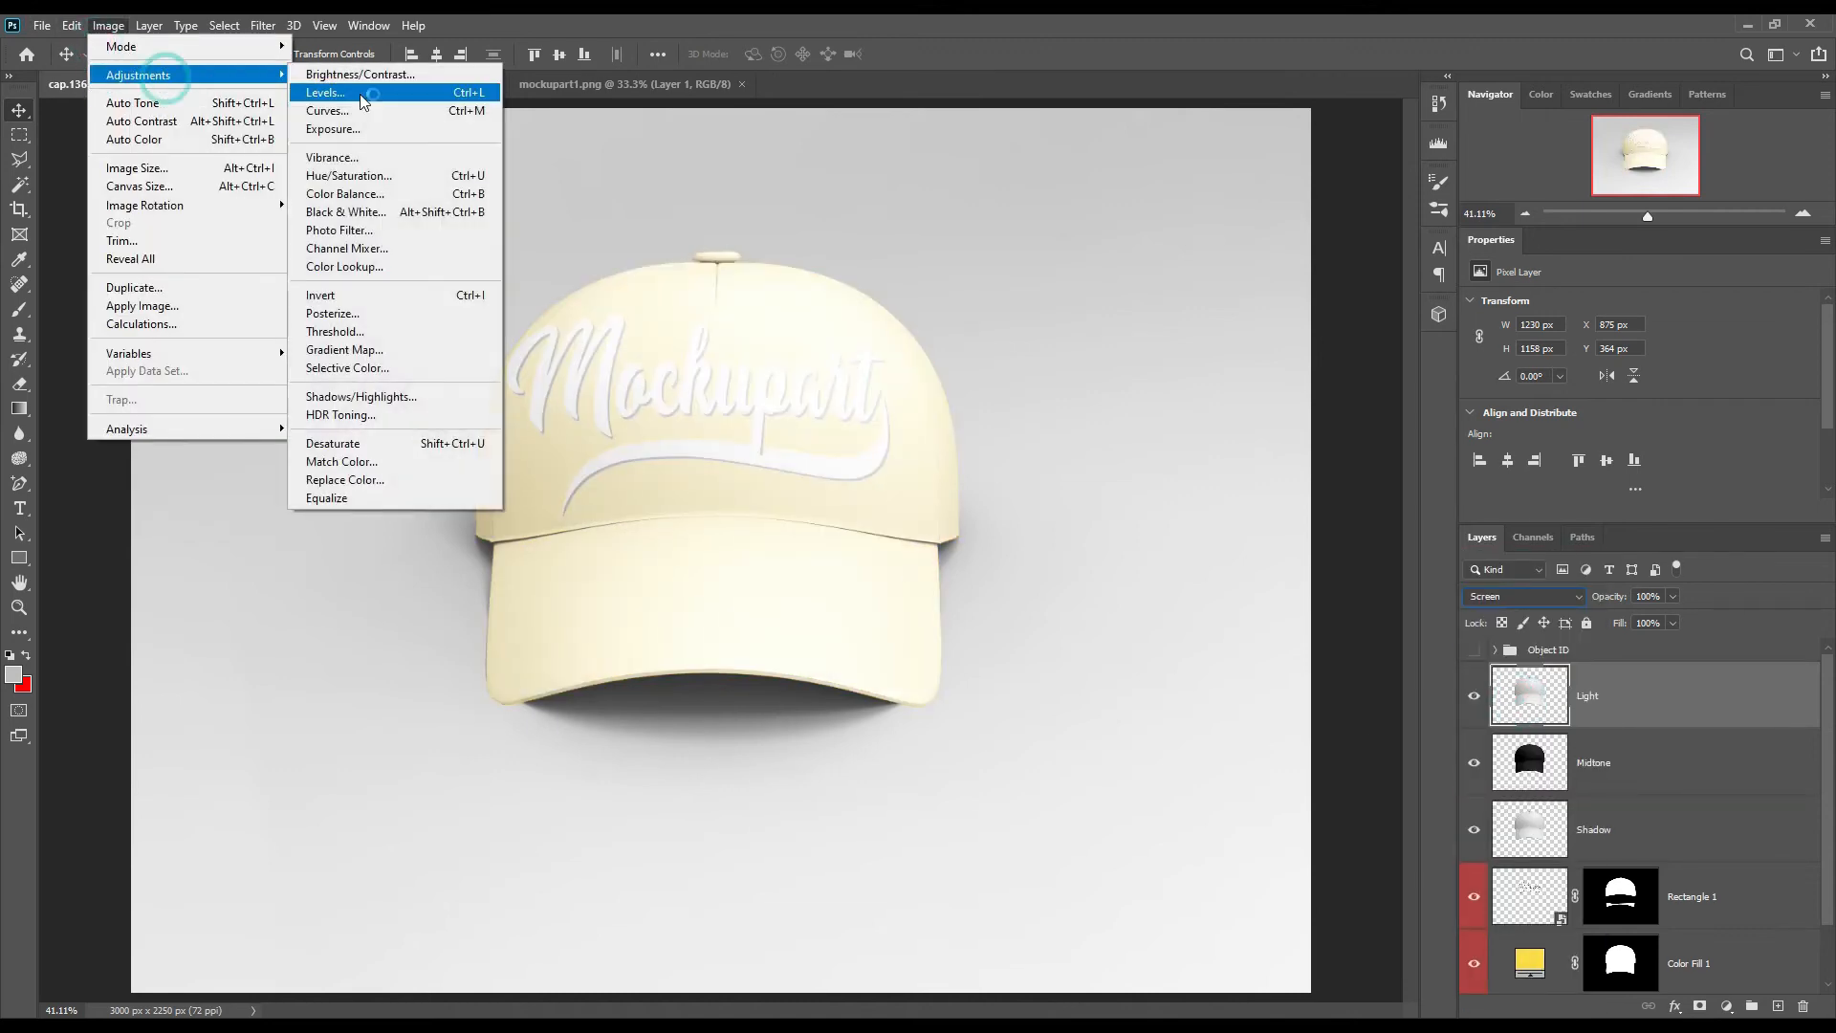
{"action": "left_click", "coordinate": [368, 92]}
{"action": "left_click_drag", "start_coordinate": [1377, 432], "coordinate": [1585, 437]}
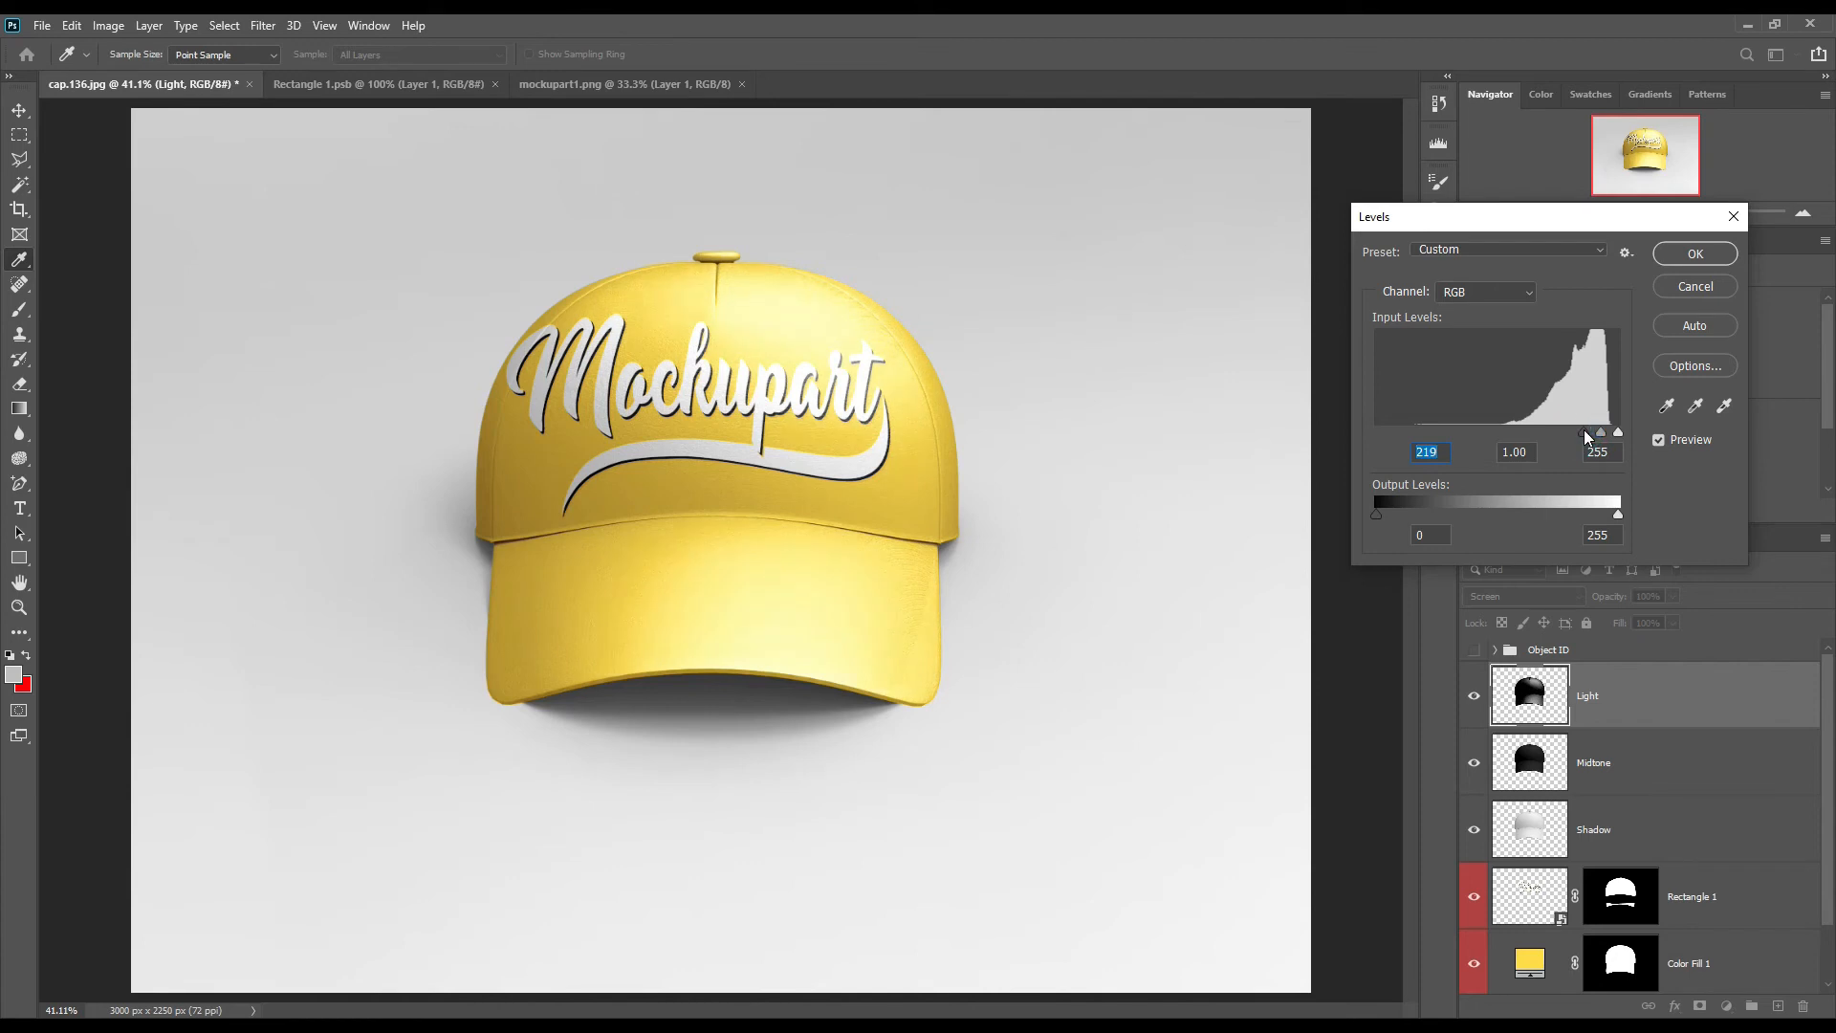
{"action": "left_click", "coordinate": [1674, 263]}
{"action": "left_click_drag", "start_coordinate": [1615, 601], "coordinate": [1605, 603]}
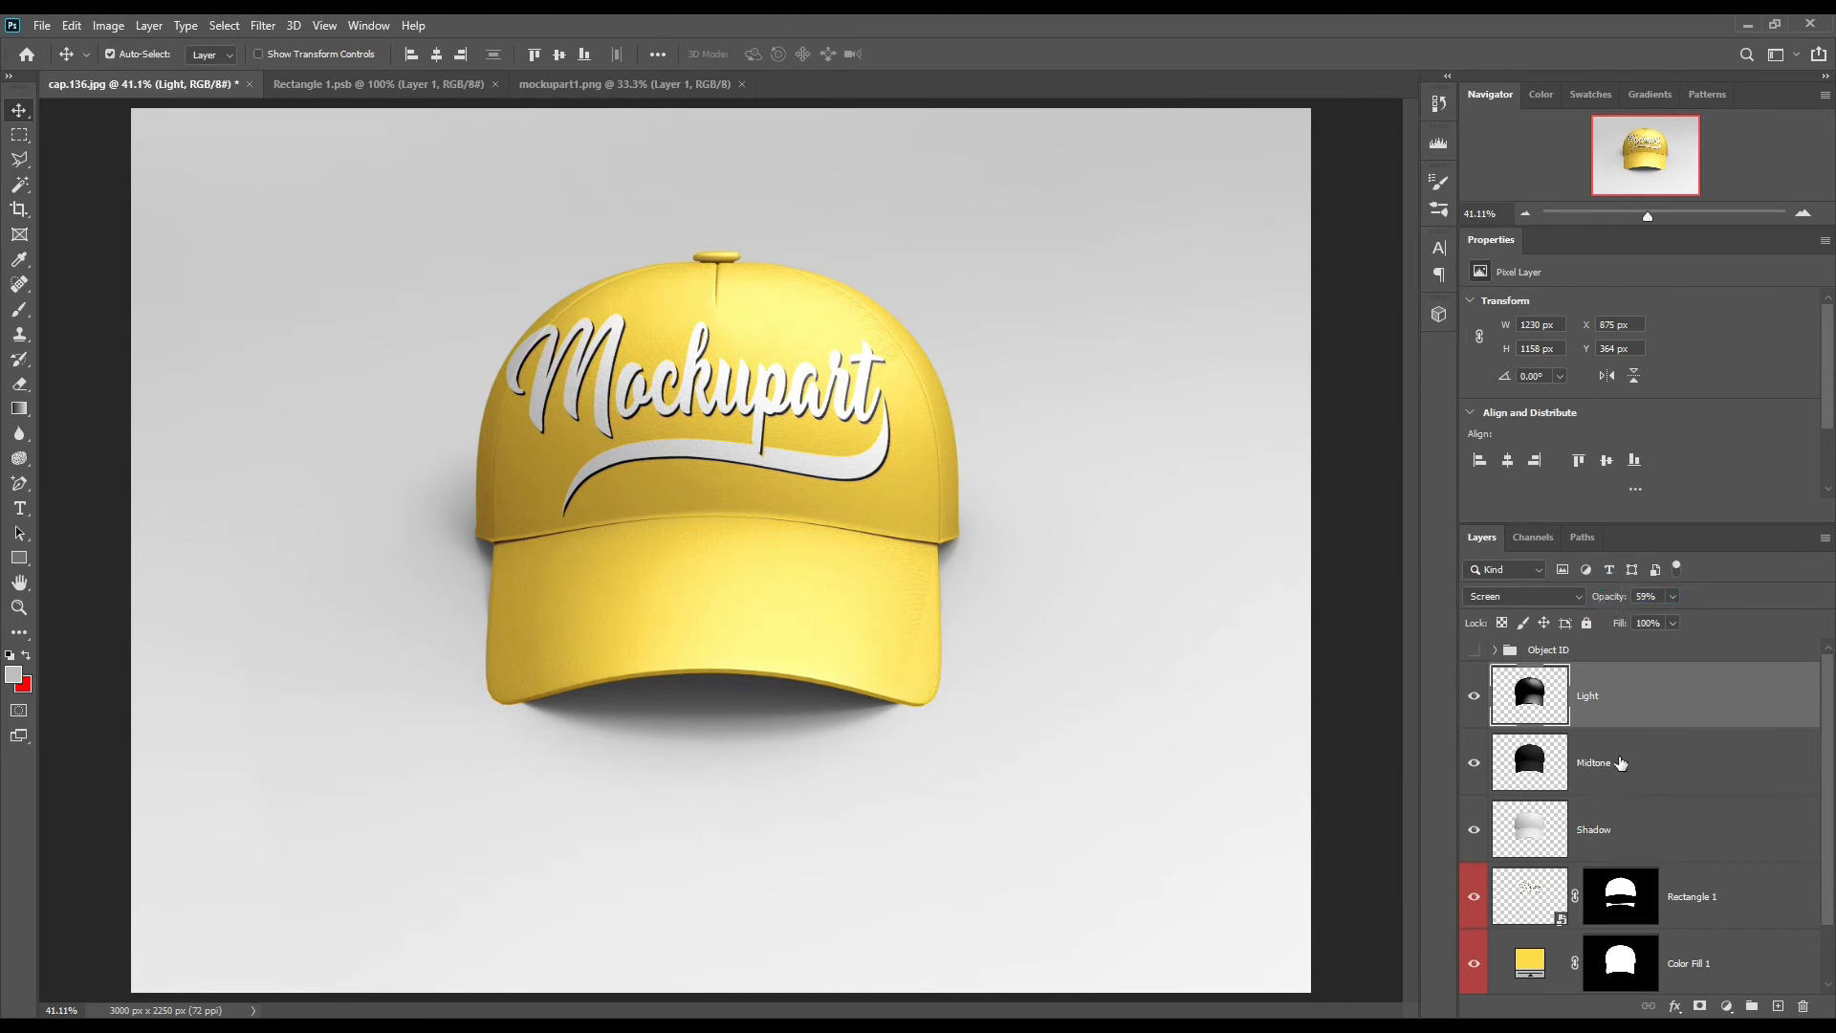
Step: Group the Light, Midtone and Shadow layers and name the group FX
{"action": "left_click", "coordinate": [1655, 849], "text": "shift"}
{"action": "left_click_drag", "start_coordinate": [1655, 849], "coordinate": [1754, 1010]}
{"action": "left_click", "coordinate": [1543, 675]}
{"action": "key", "text": "Return"}
Step: Load the cap mask of Color Fill 1 as a selection and invert it to cover the backdrop
{"action": "left_click", "coordinate": [1623, 796], "text": "ctrl"}
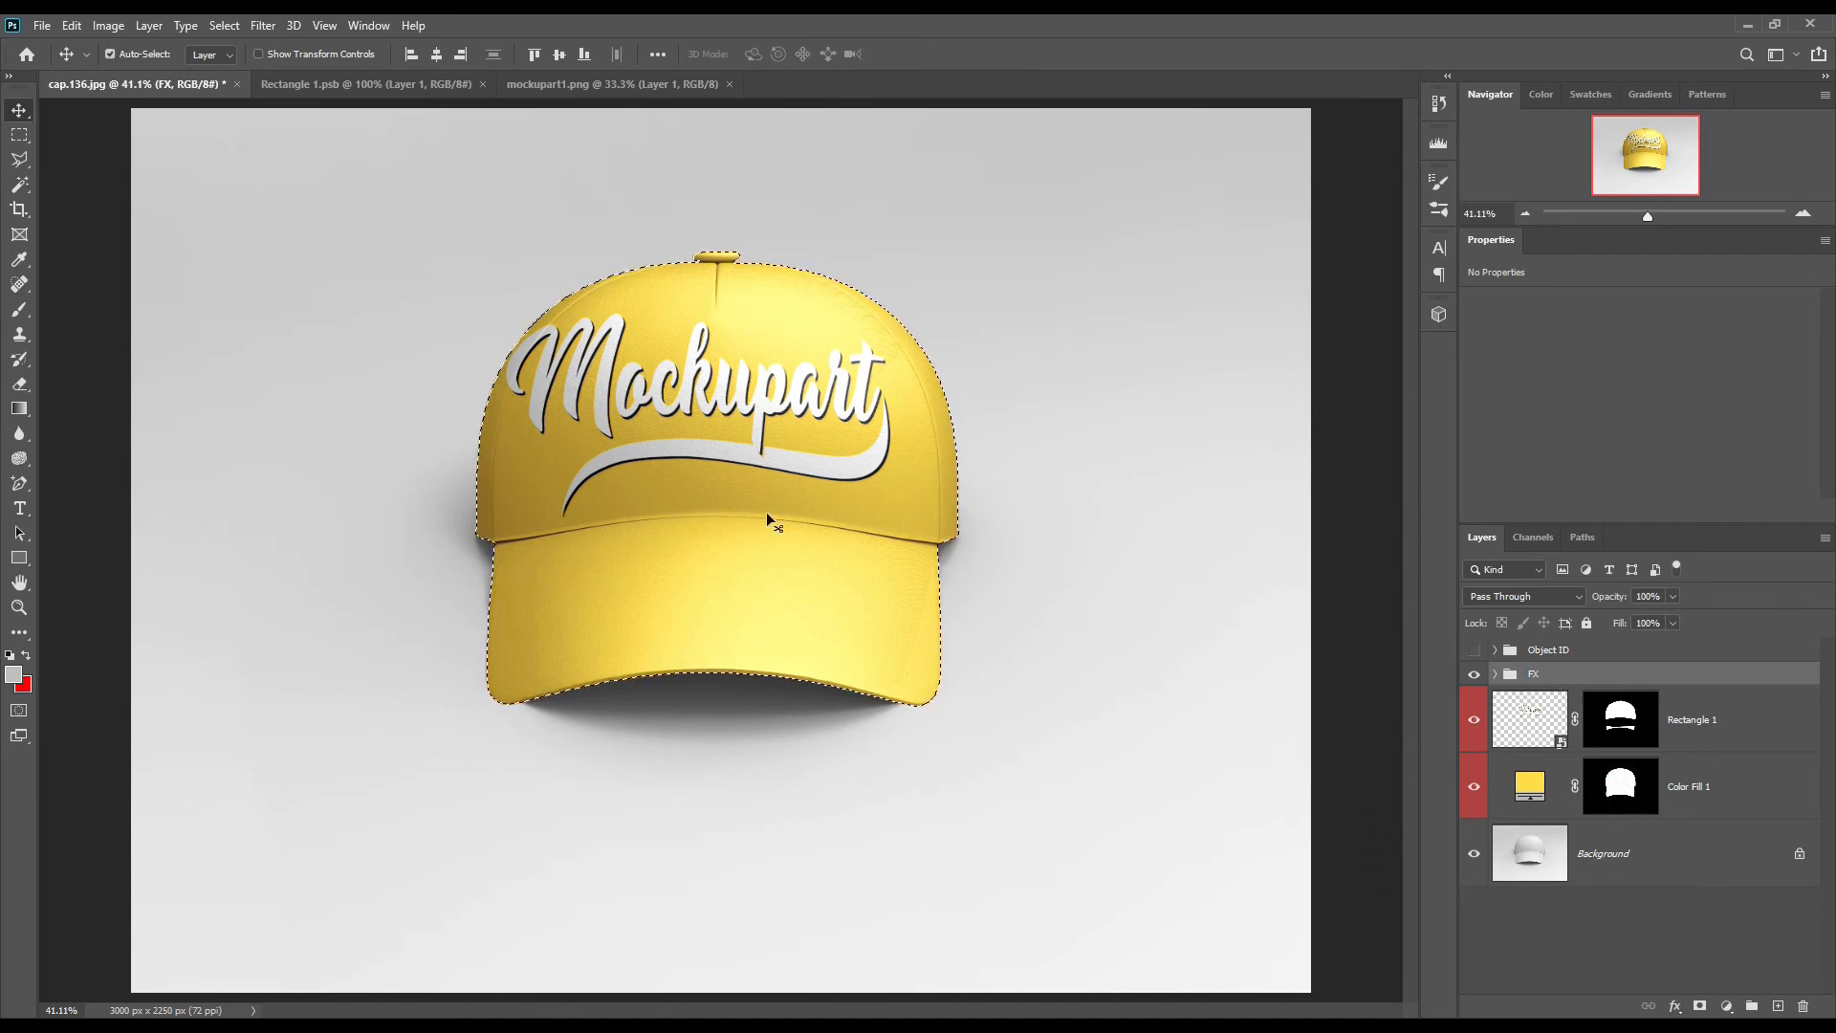
{"action": "left_click", "coordinate": [230, 26]}
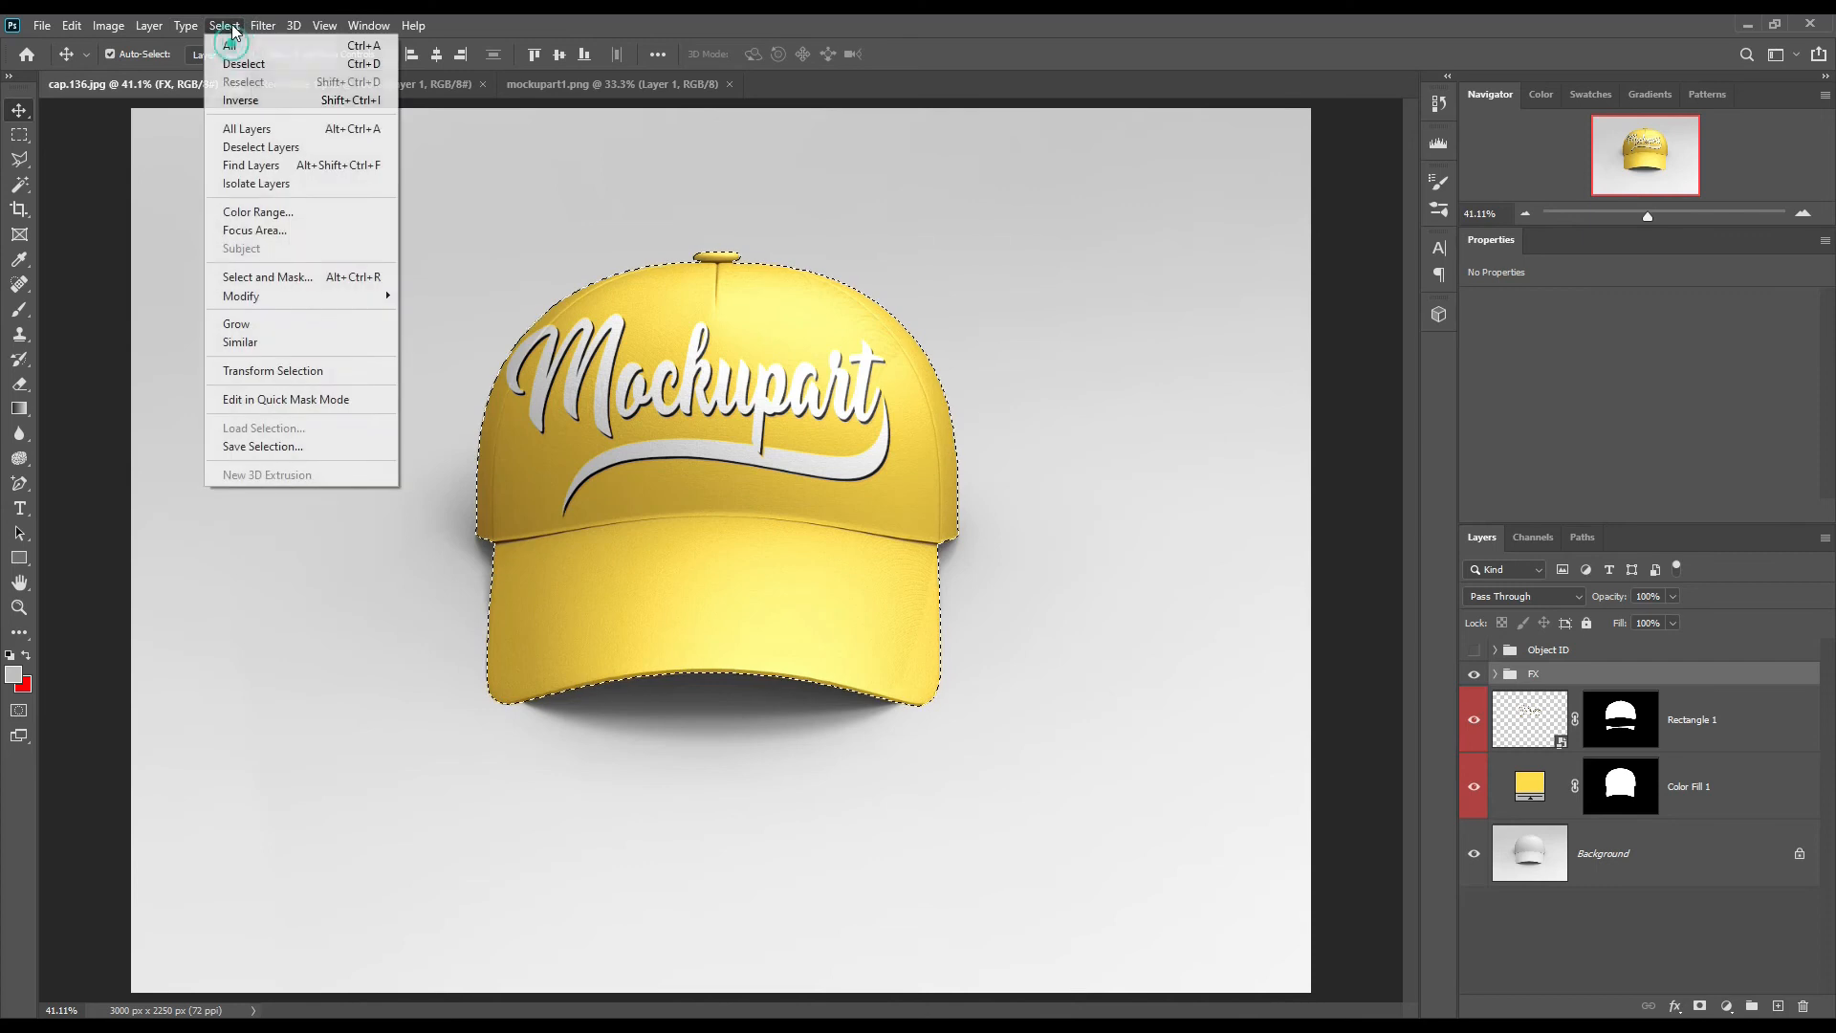
{"action": "left_click", "coordinate": [271, 108]}
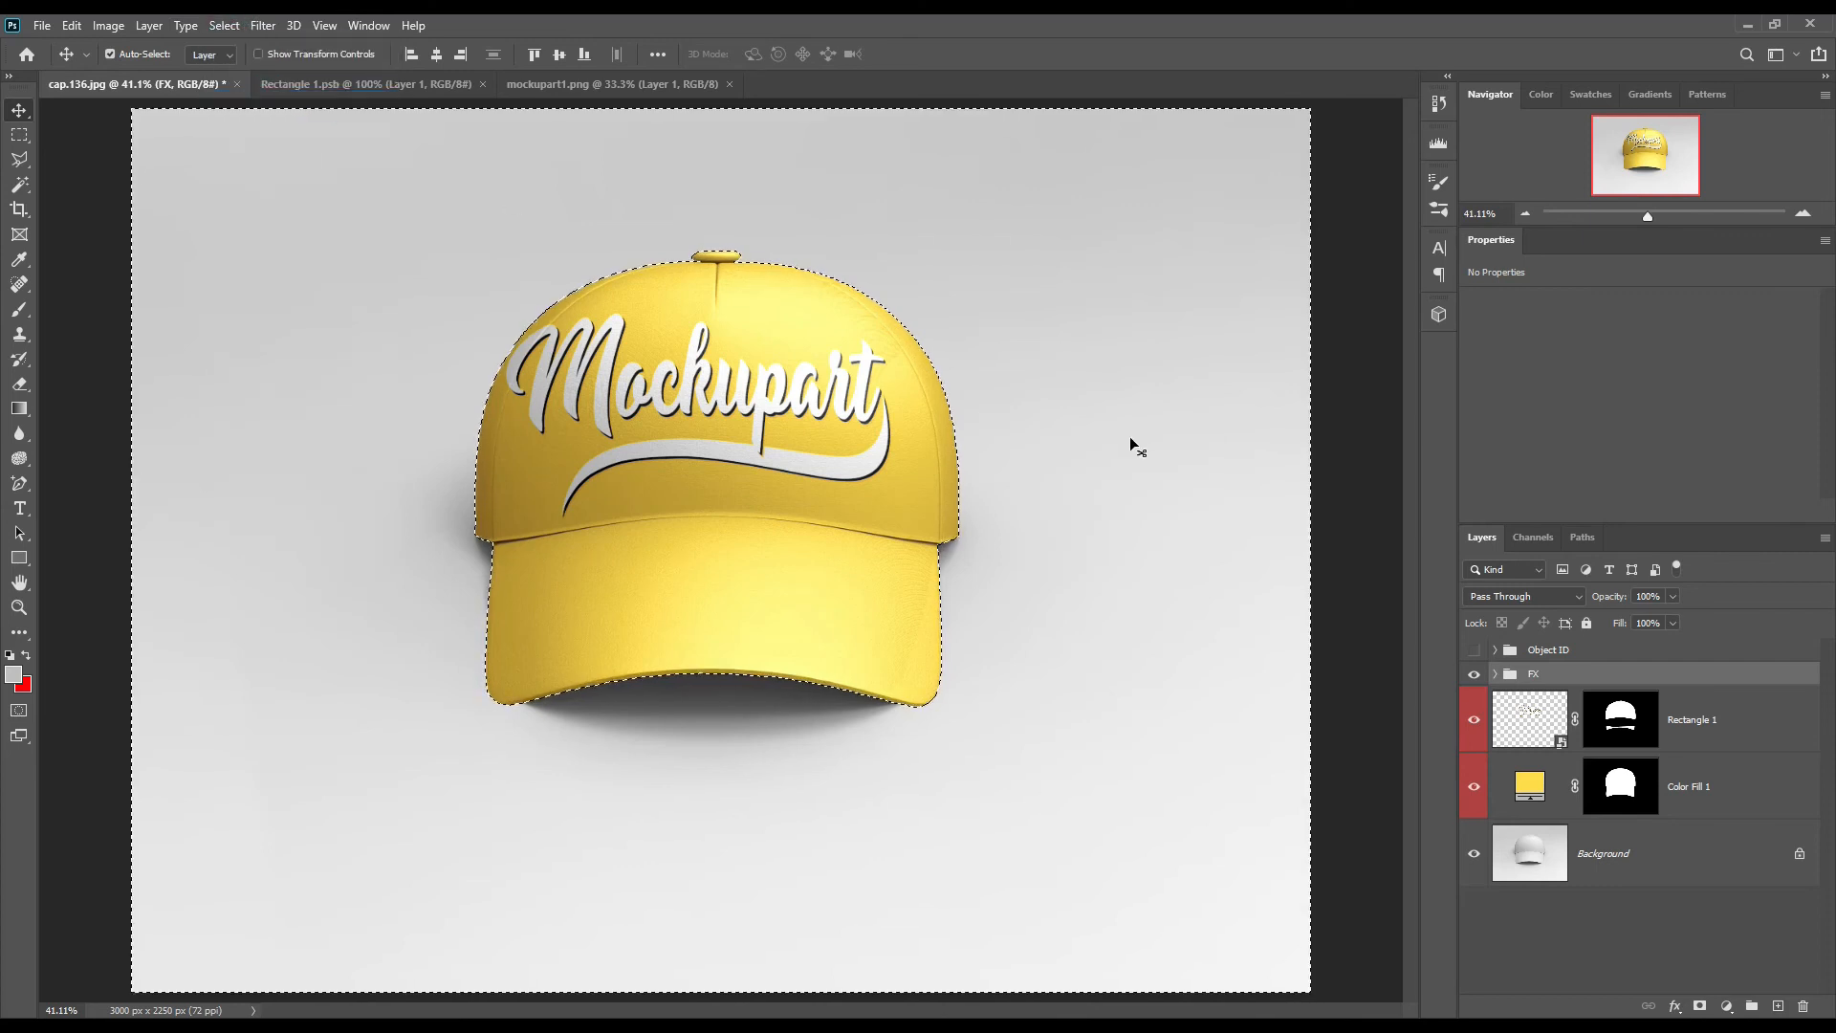
Step: Add a Solid Color fill of ffdc72 directly above the Background layer and set its blend mode to Linear Burn
{"action": "left_click", "coordinate": [1620, 848]}
{"action": "left_click", "coordinate": [1726, 1006]}
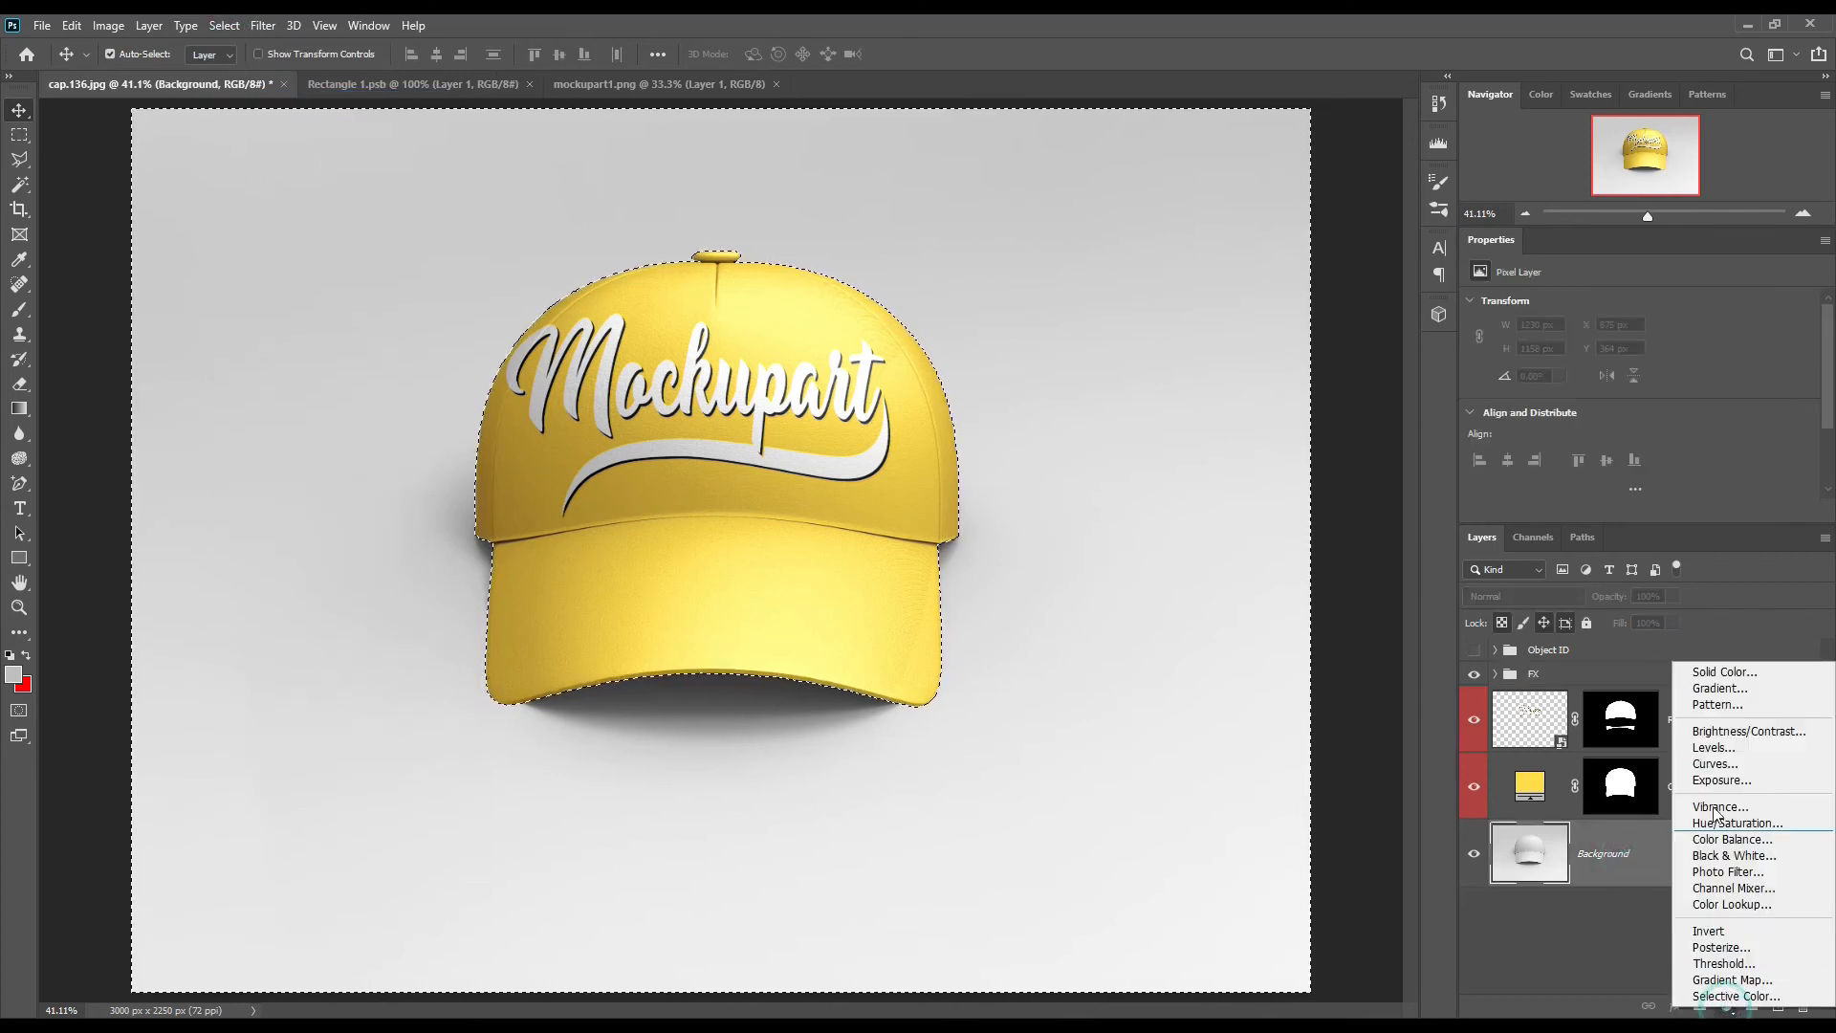
{"action": "left_click", "coordinate": [1717, 673]}
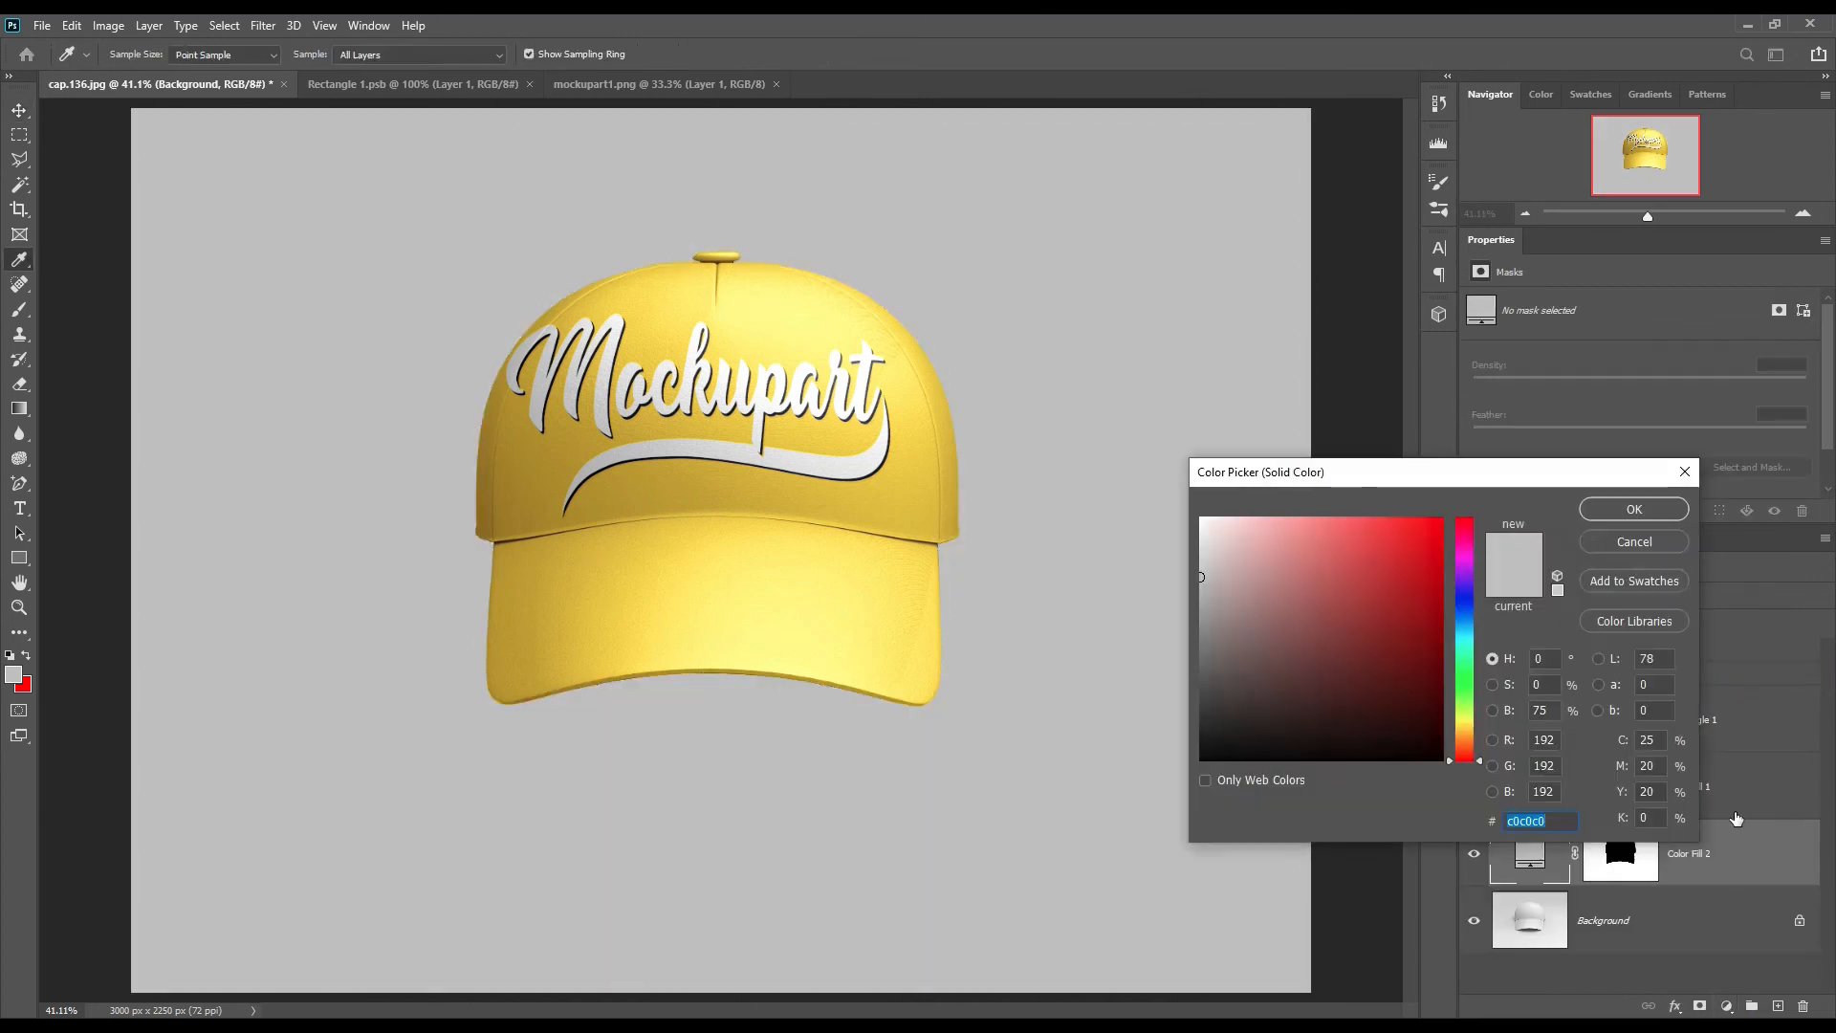
{"action": "key", "text": "ctrl+v"}
{"action": "left_click", "coordinate": [1634, 509]}
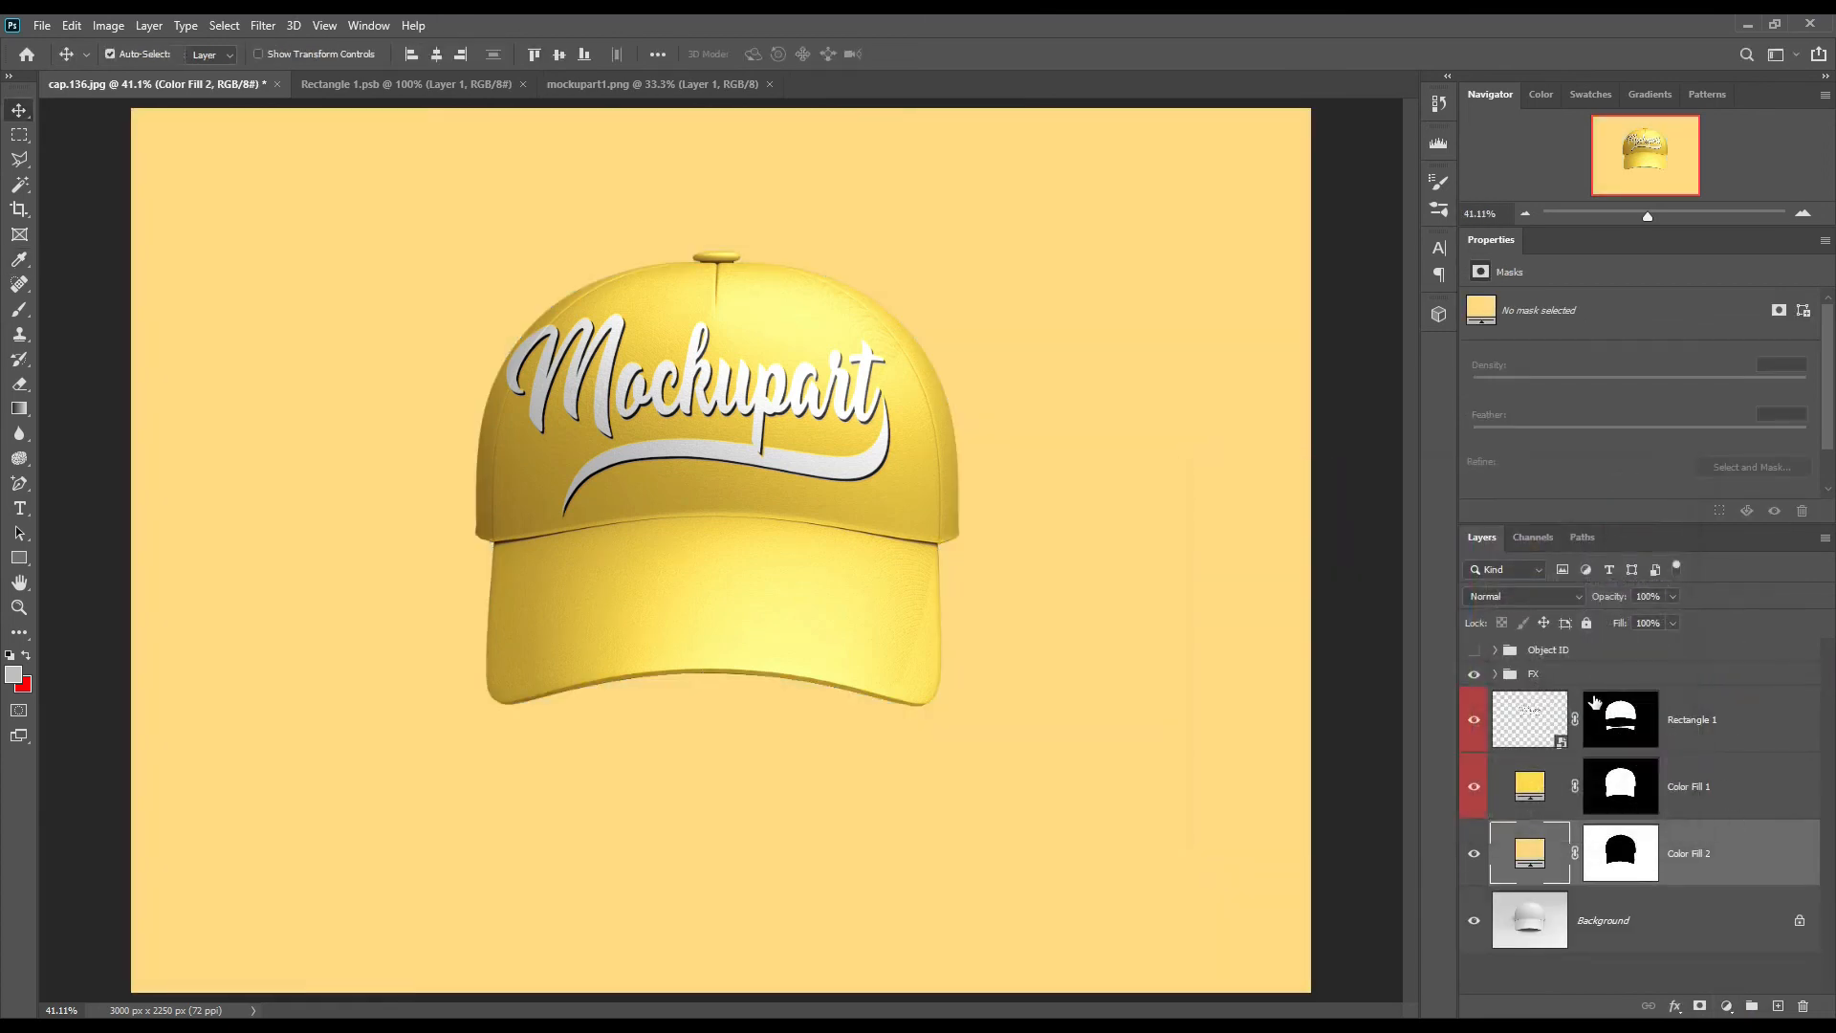
{"action": "left_click", "coordinate": [1525, 596]}
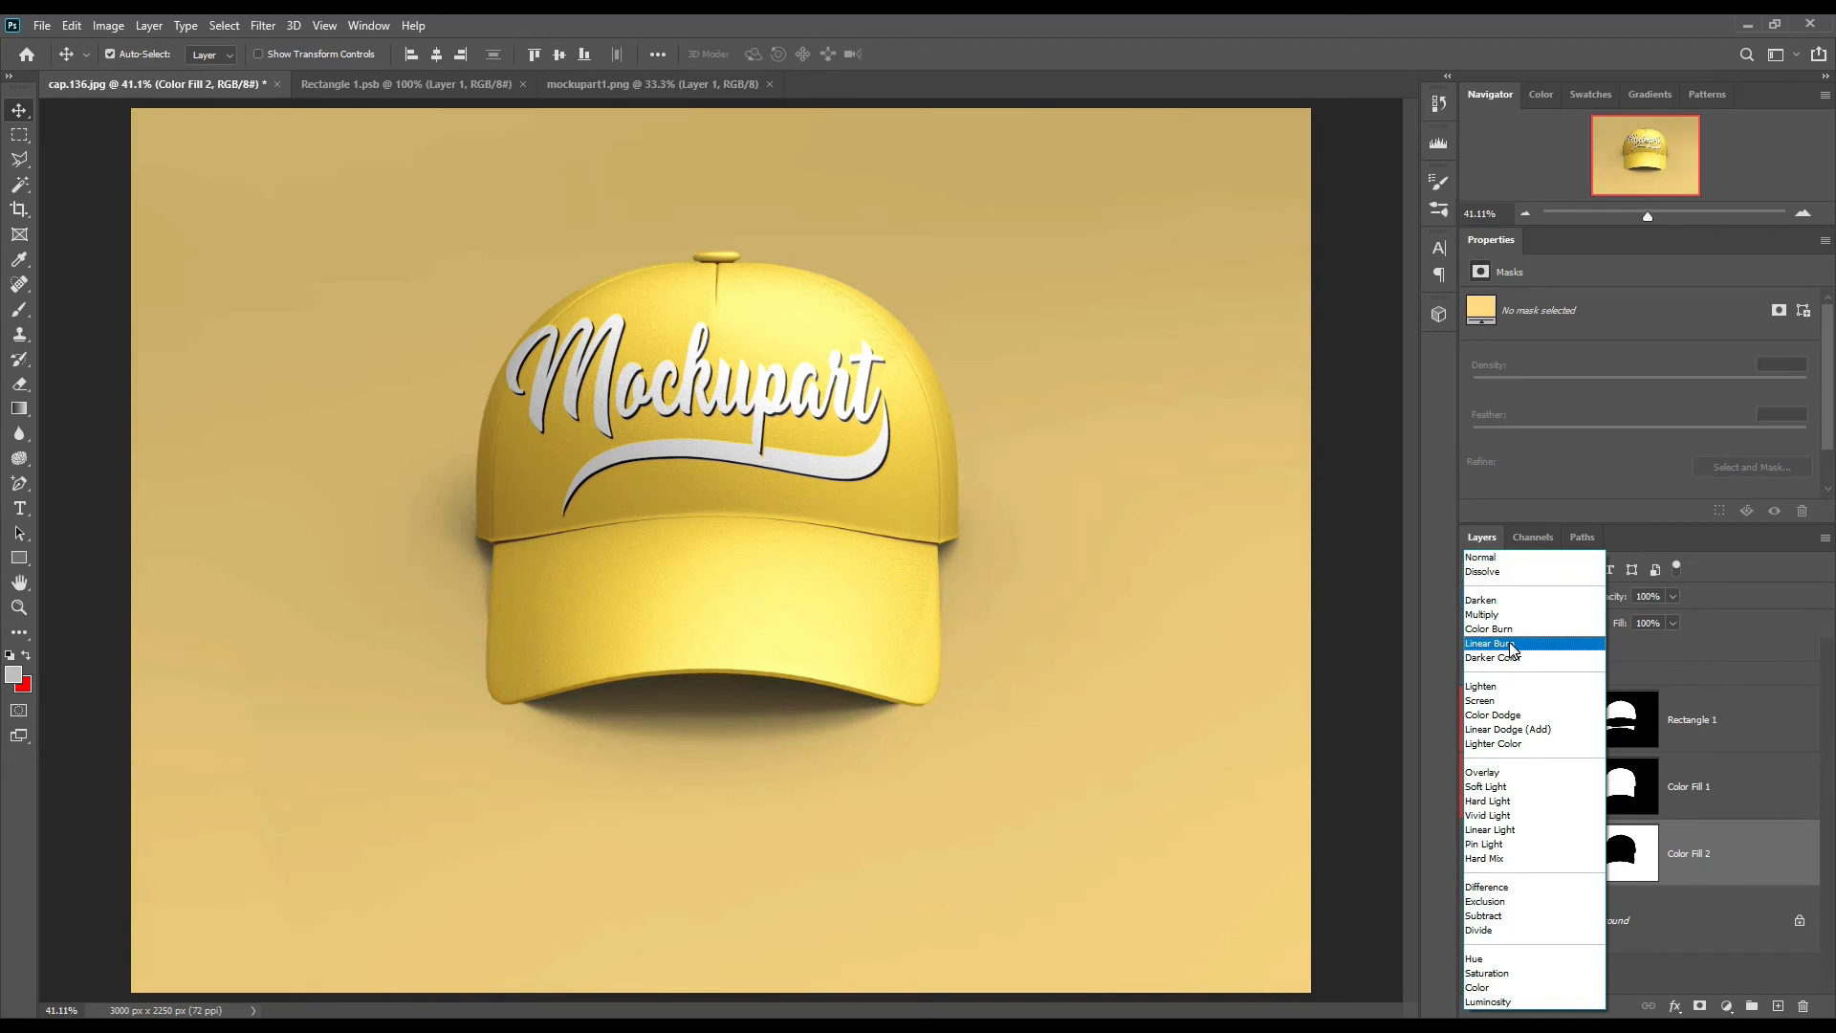
{"action": "left_click", "coordinate": [1510, 646]}
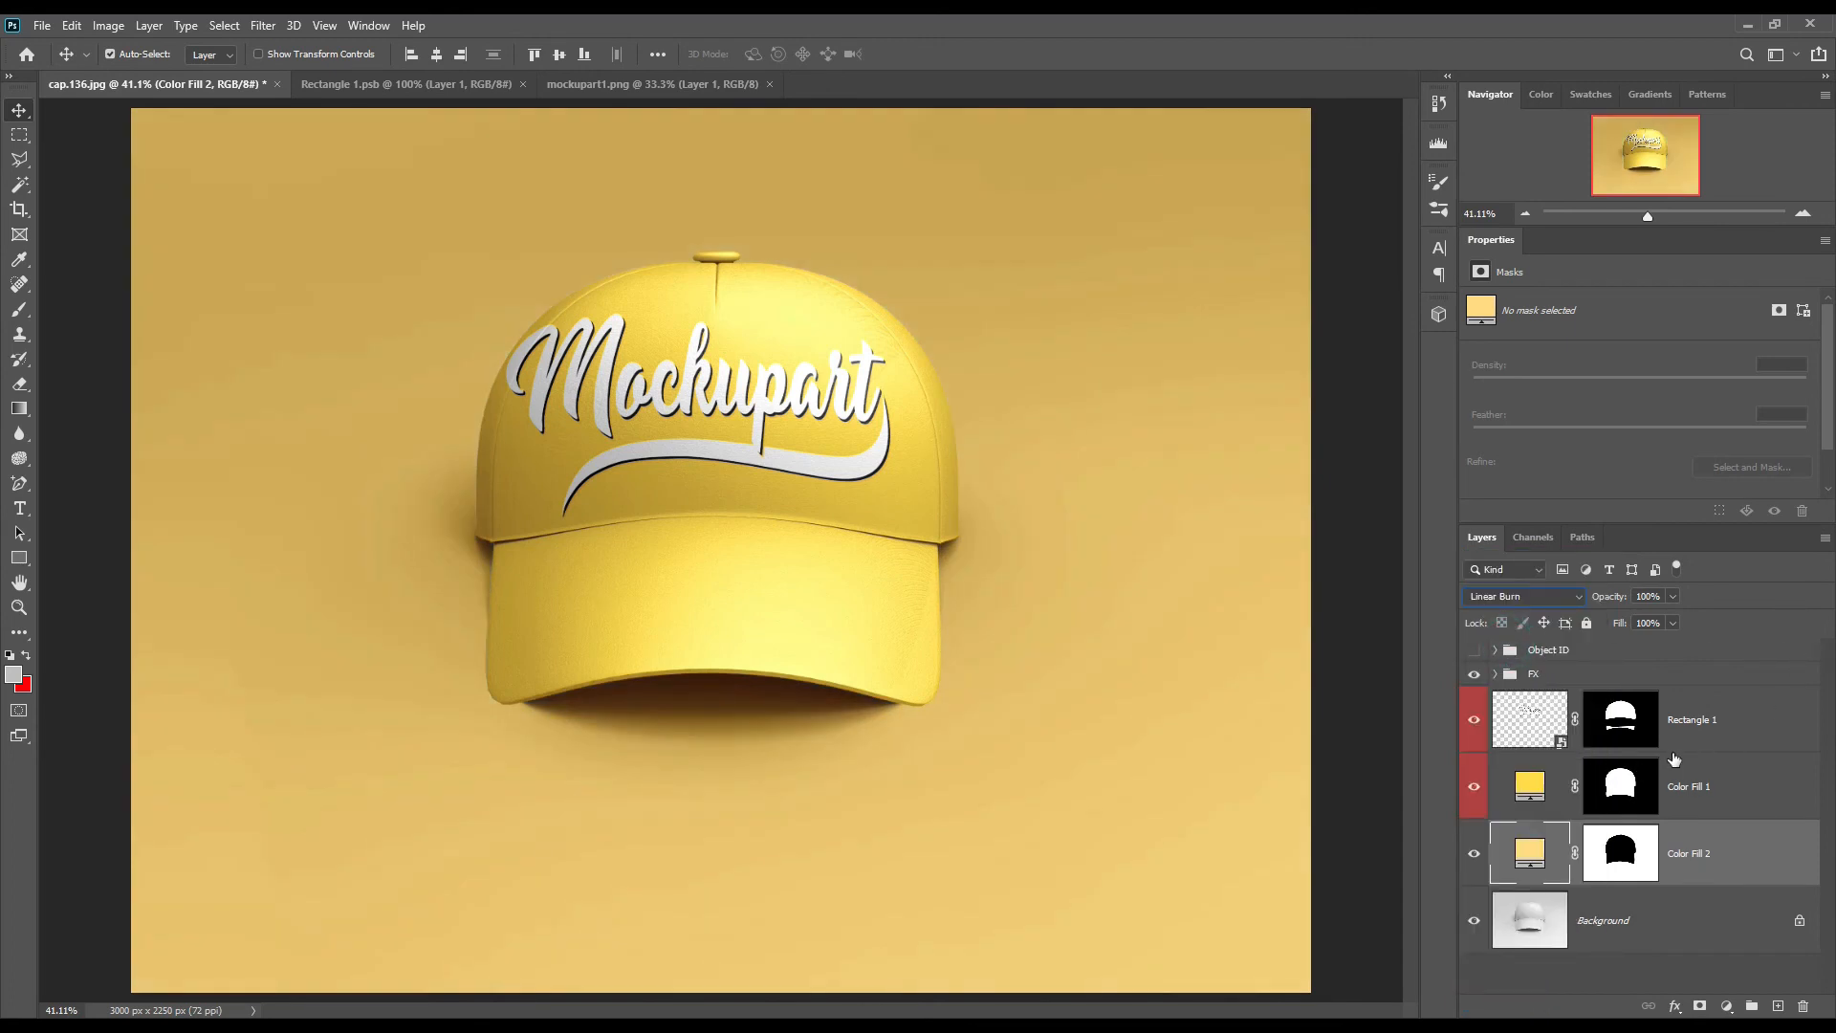
{"action": "double_click", "coordinate": [1530, 851]}
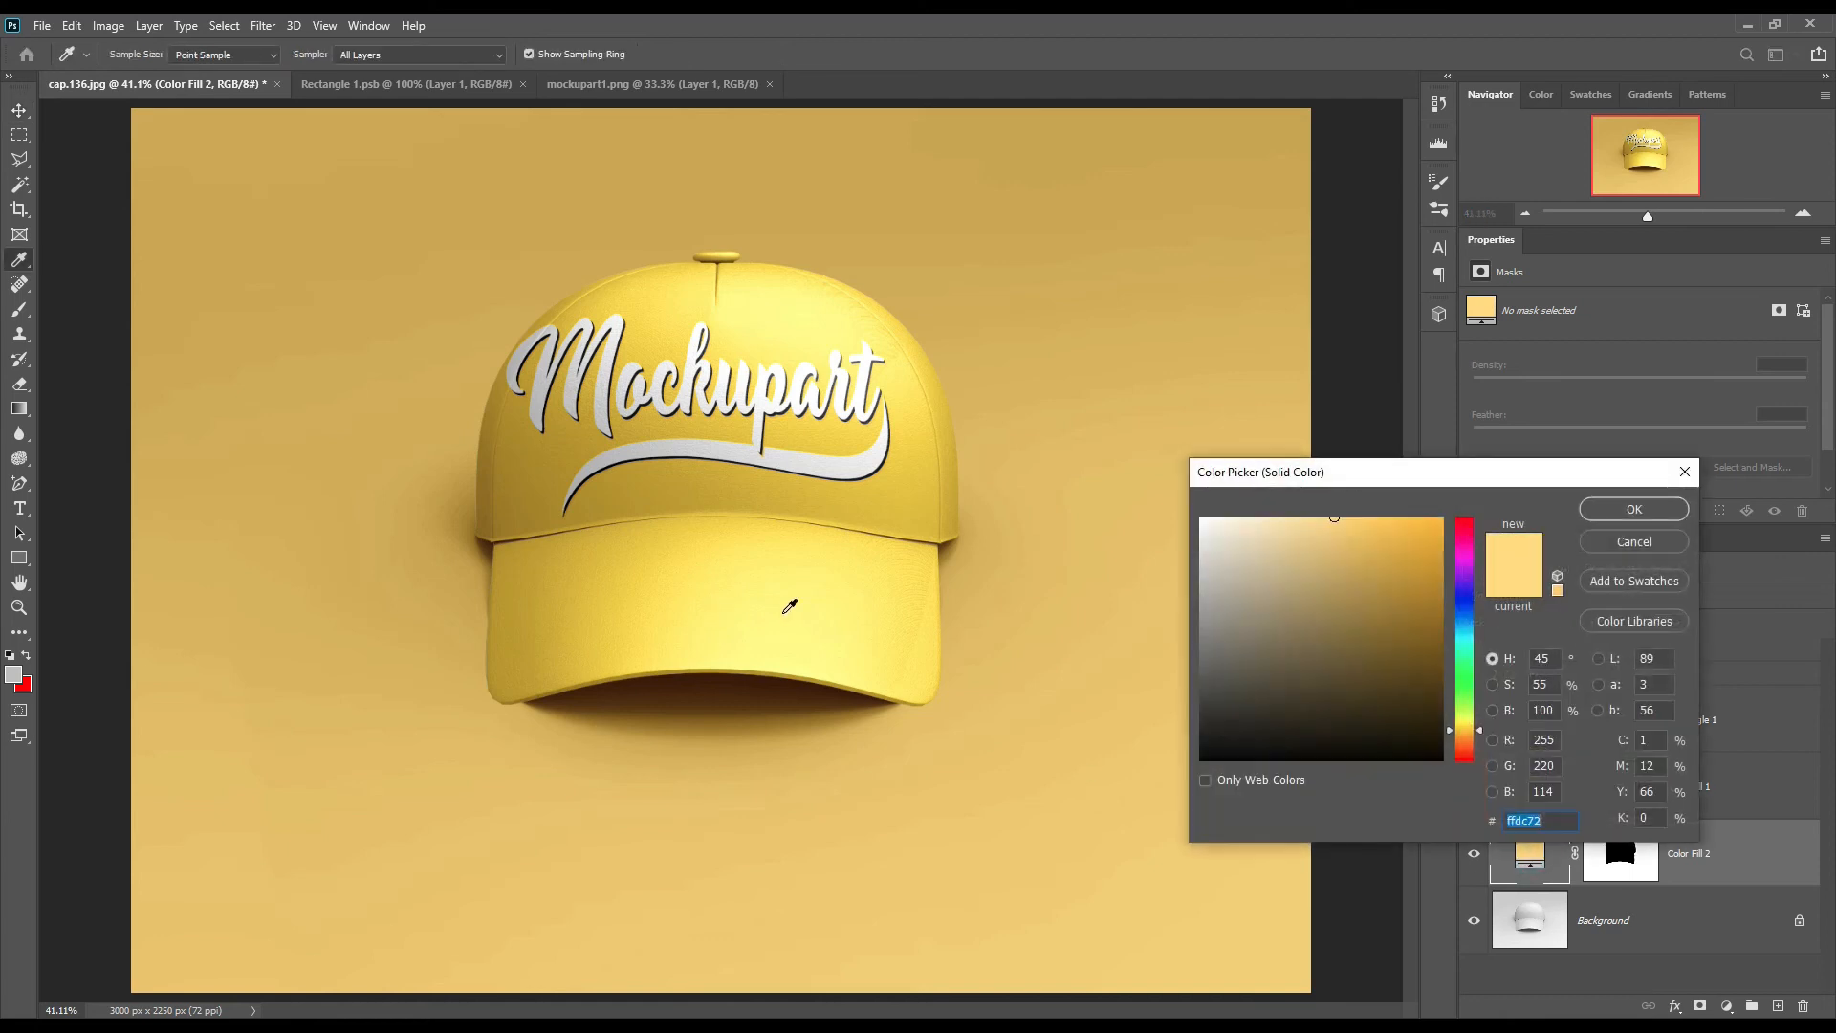
{"action": "left_click", "coordinate": [822, 627]}
{"action": "left_click", "coordinate": [897, 653]}
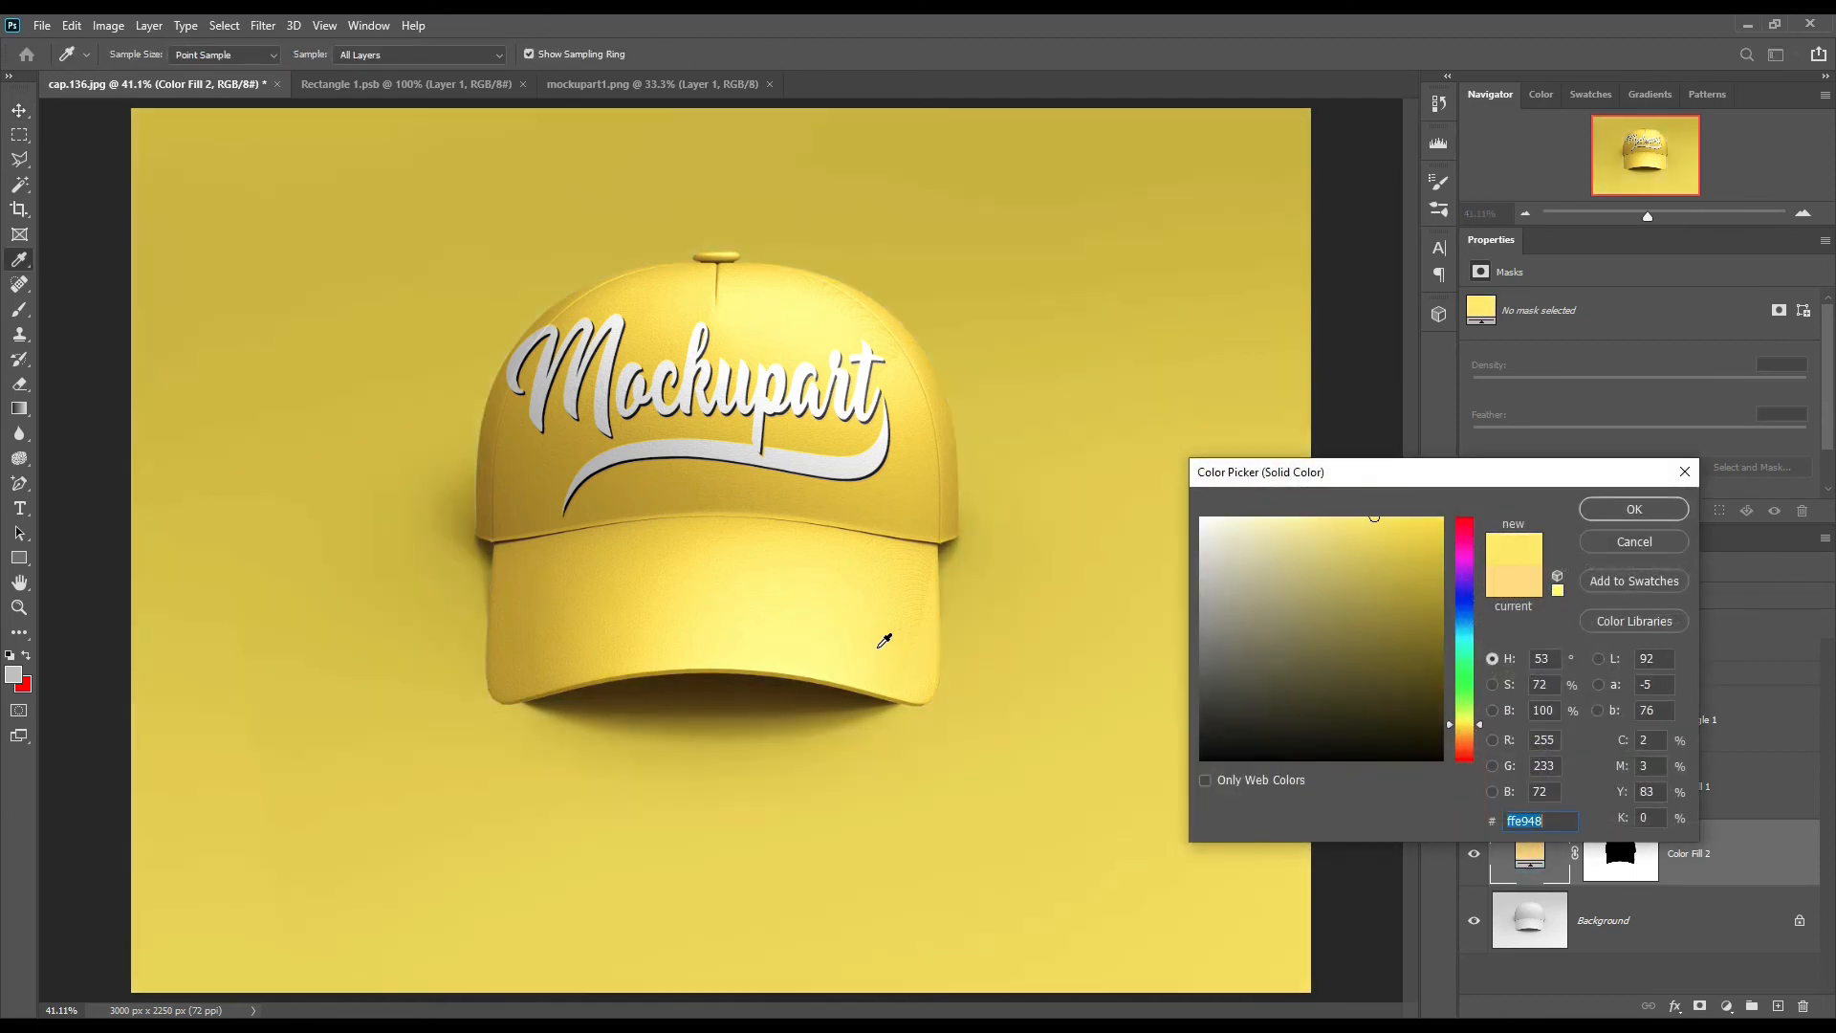
{"action": "left_click_drag", "start_coordinate": [1381, 520], "coordinate": [1333, 519]}
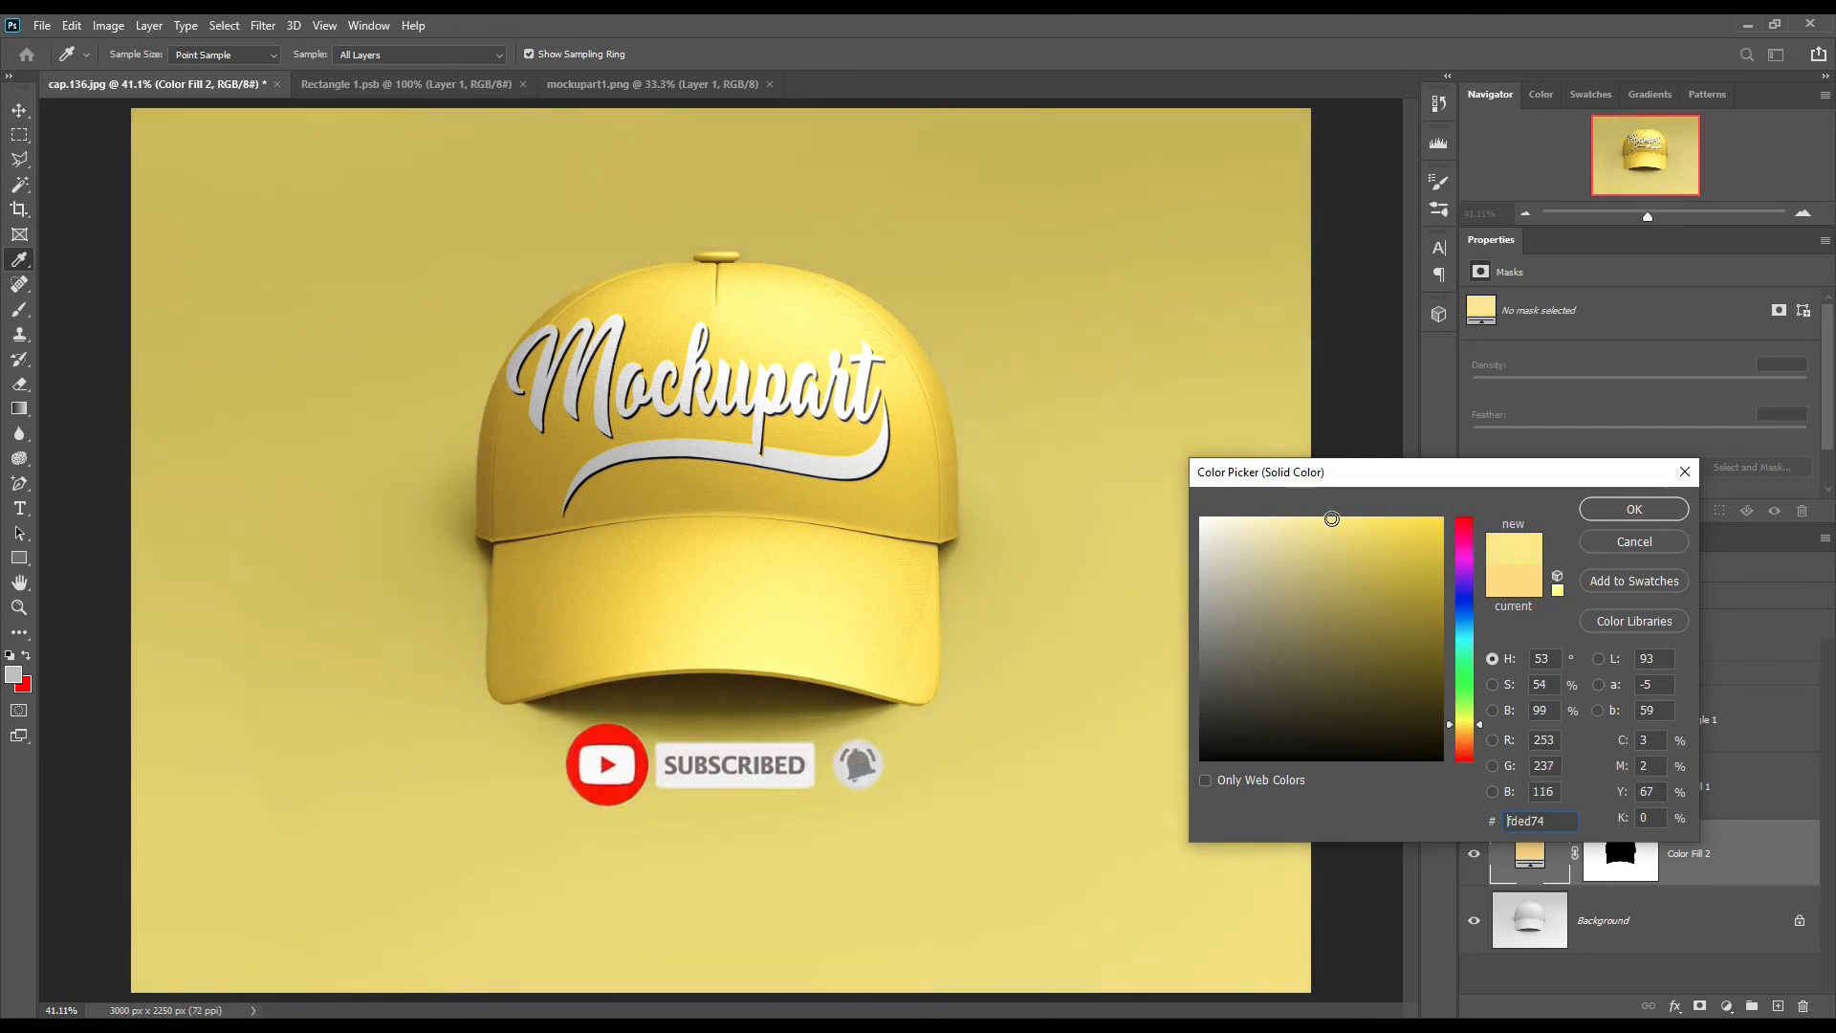
{"action": "left_click", "coordinate": [1623, 544]}
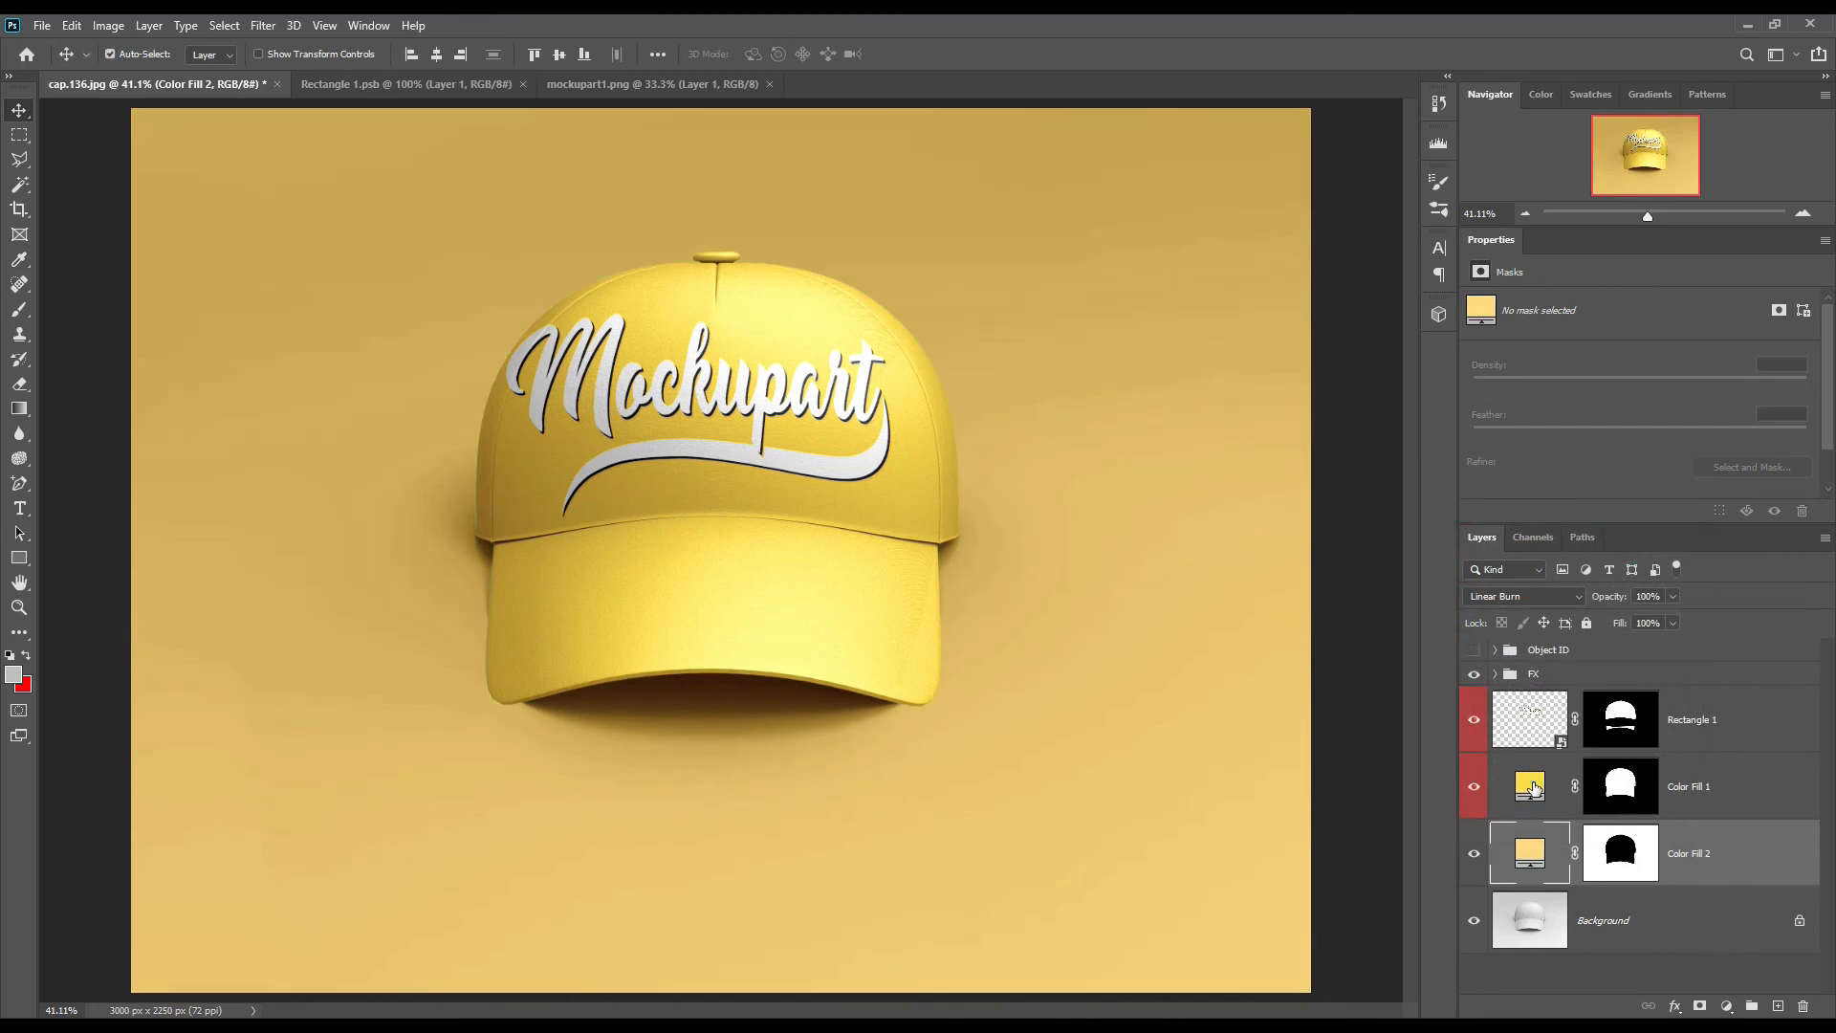
Step: Change the cap's Color Fill 1 colour to ffcc00
{"action": "double_click", "coordinate": [1531, 786]}
{"action": "left_click_drag", "start_coordinate": [1464, 708], "coordinate": [1467, 734]}
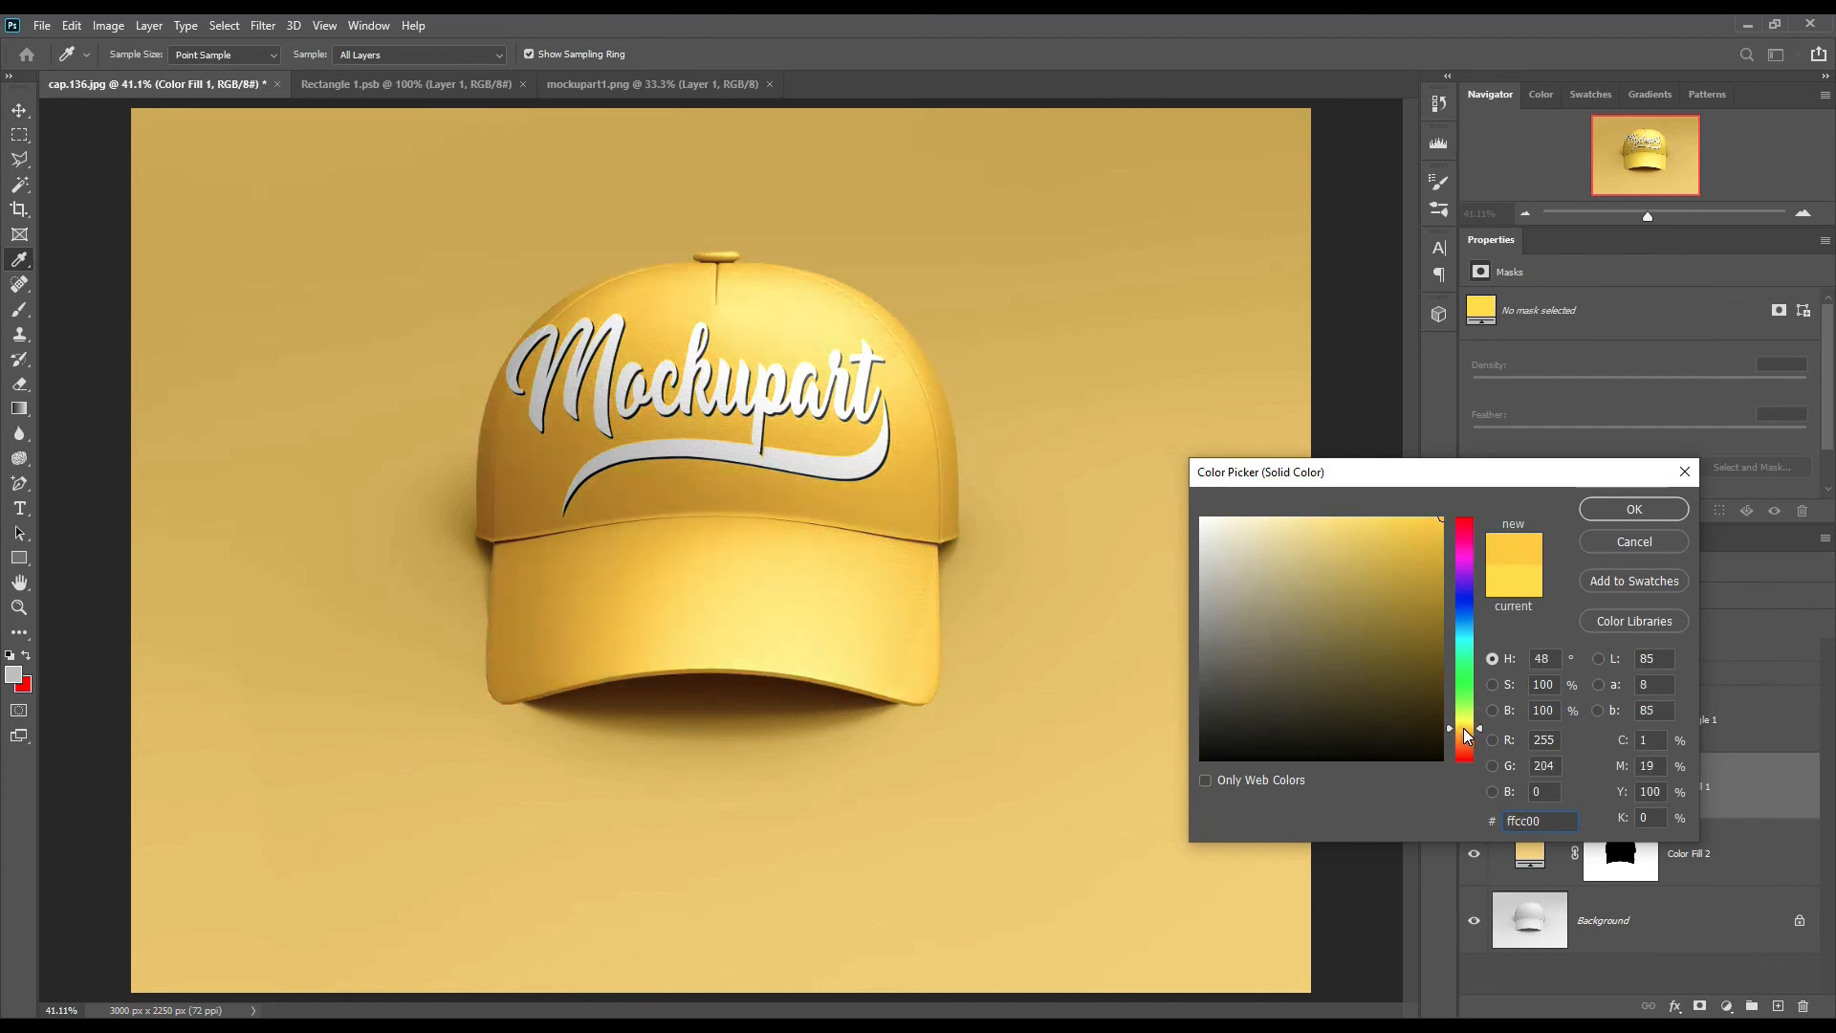
{"action": "left_click", "coordinate": [1635, 509]}
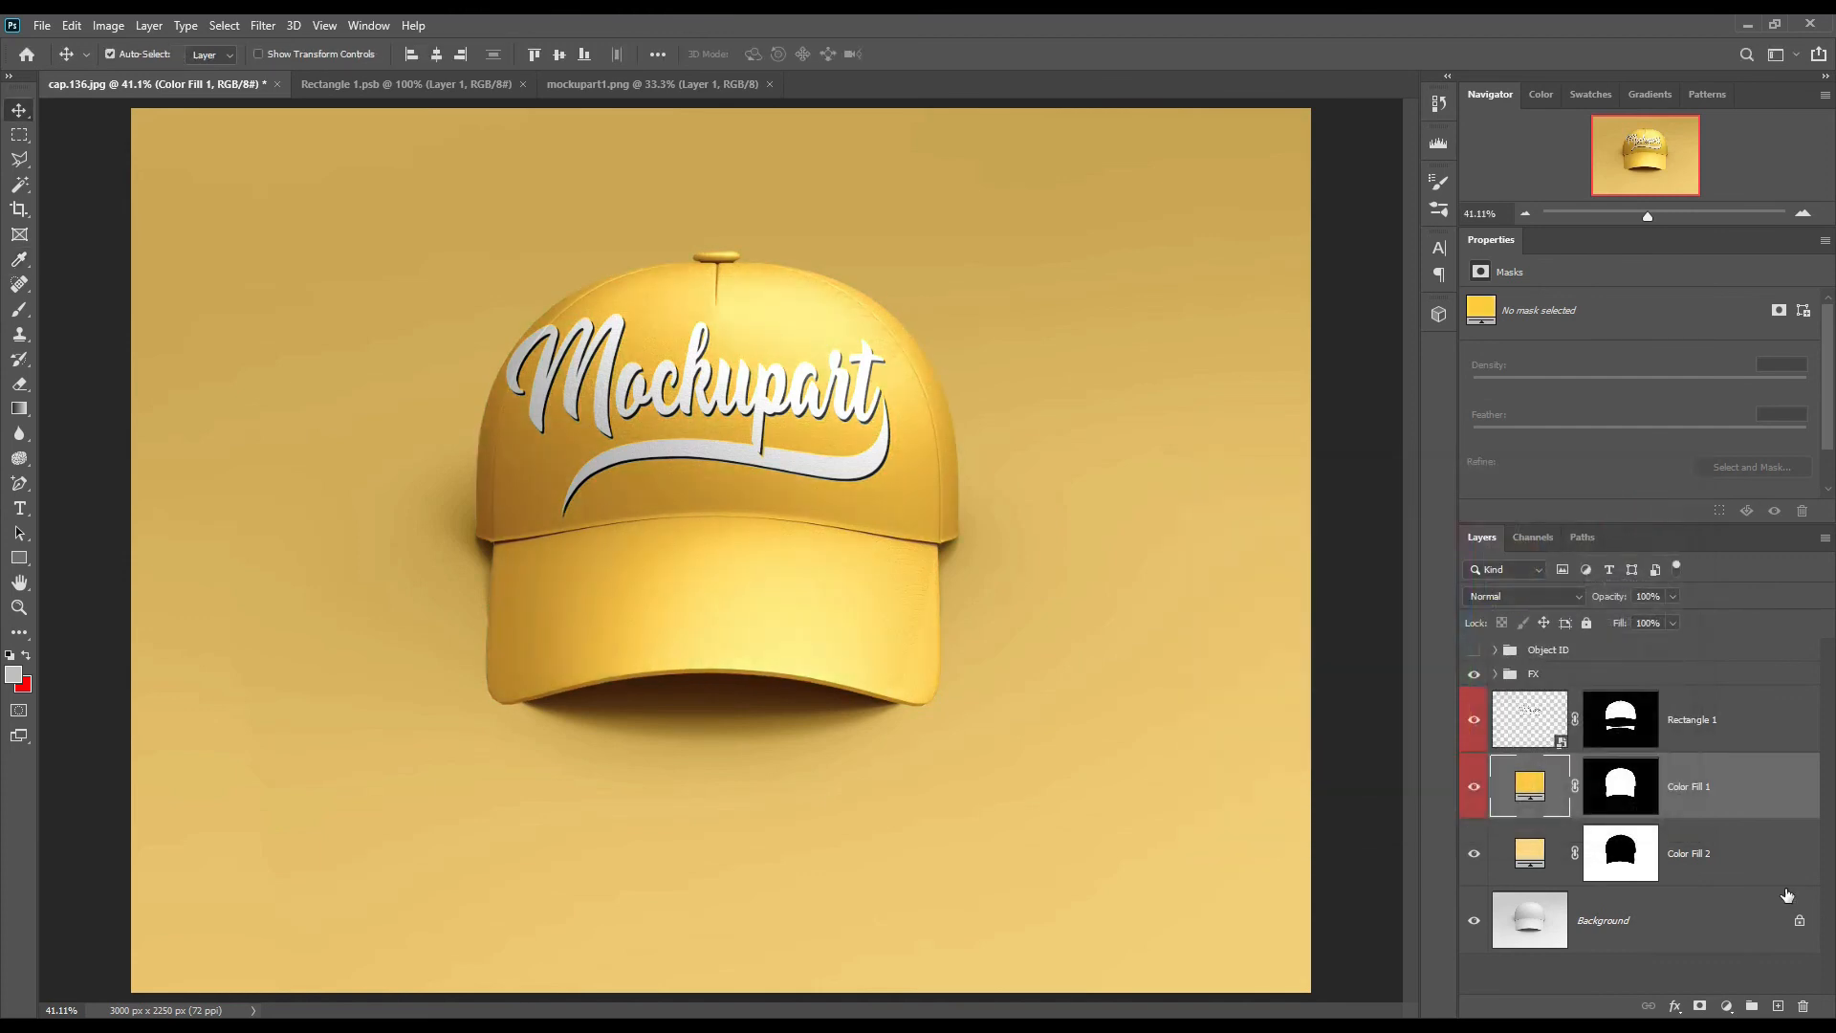
Step: Label the Color Fill 2 layer with the red layer colour
{"action": "right_click", "coordinate": [1779, 858]}
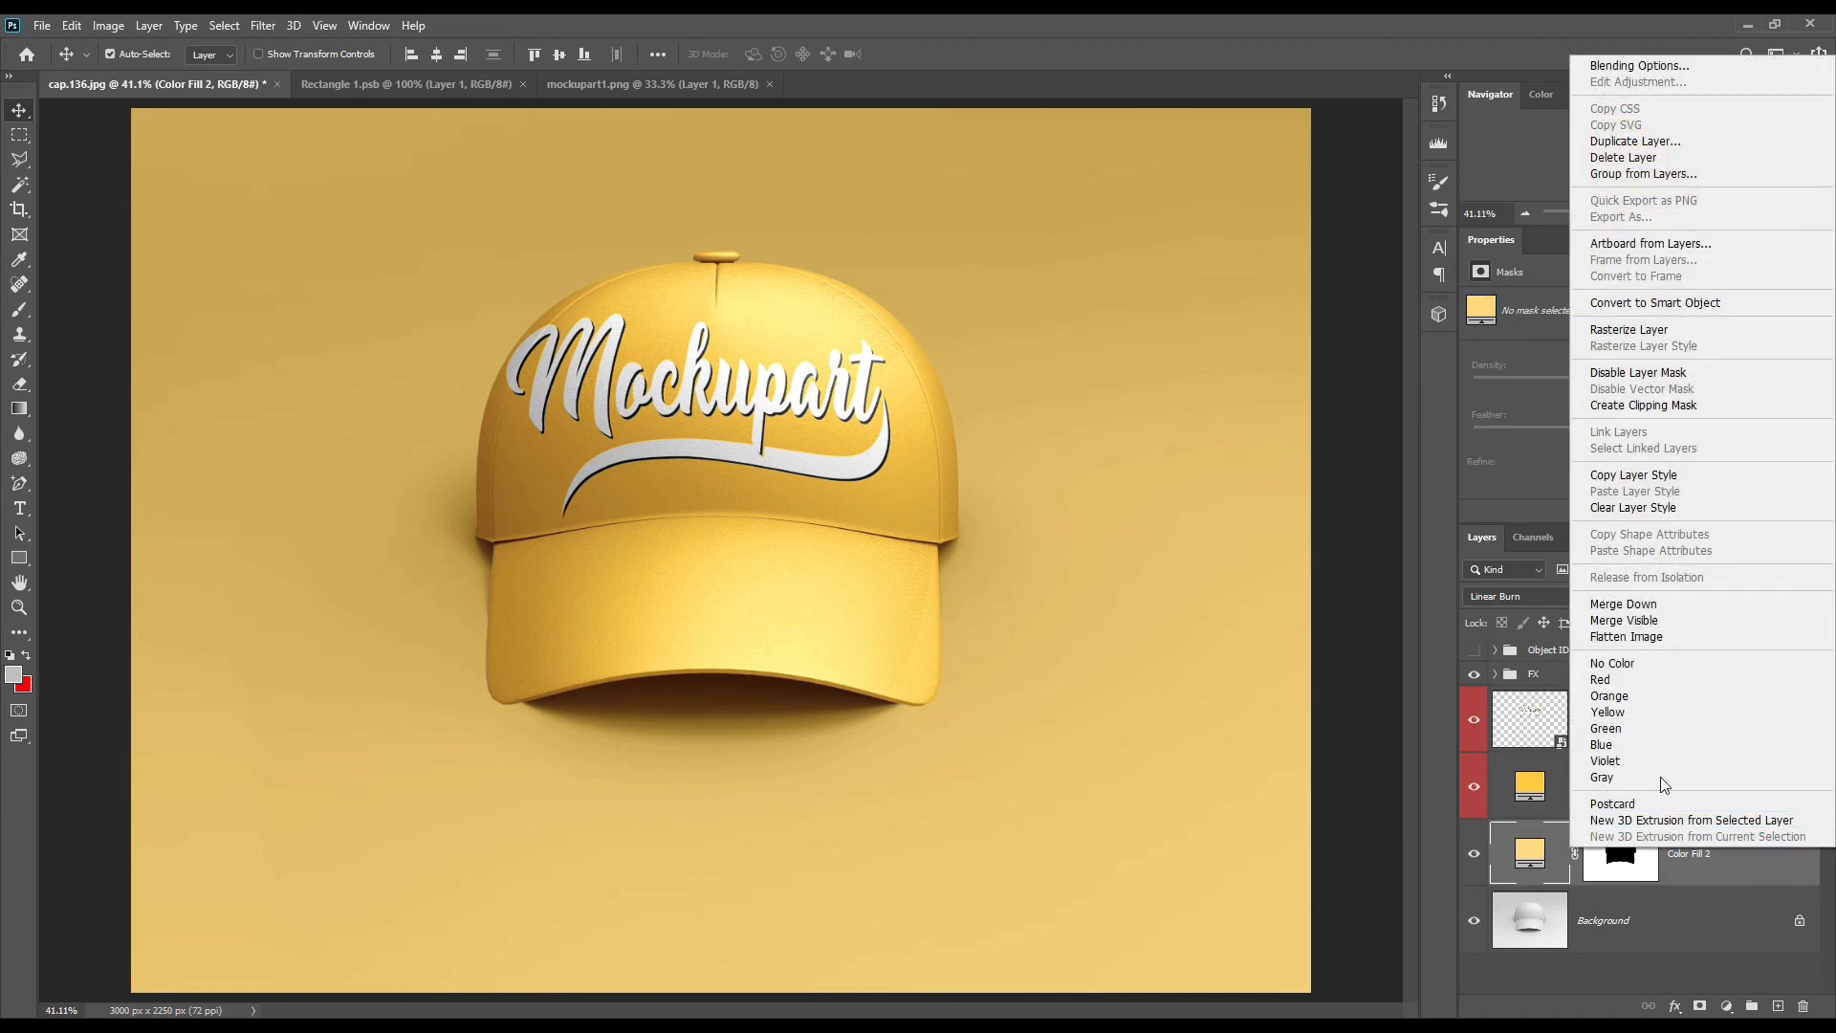
{"action": "left_click", "coordinate": [1639, 675]}
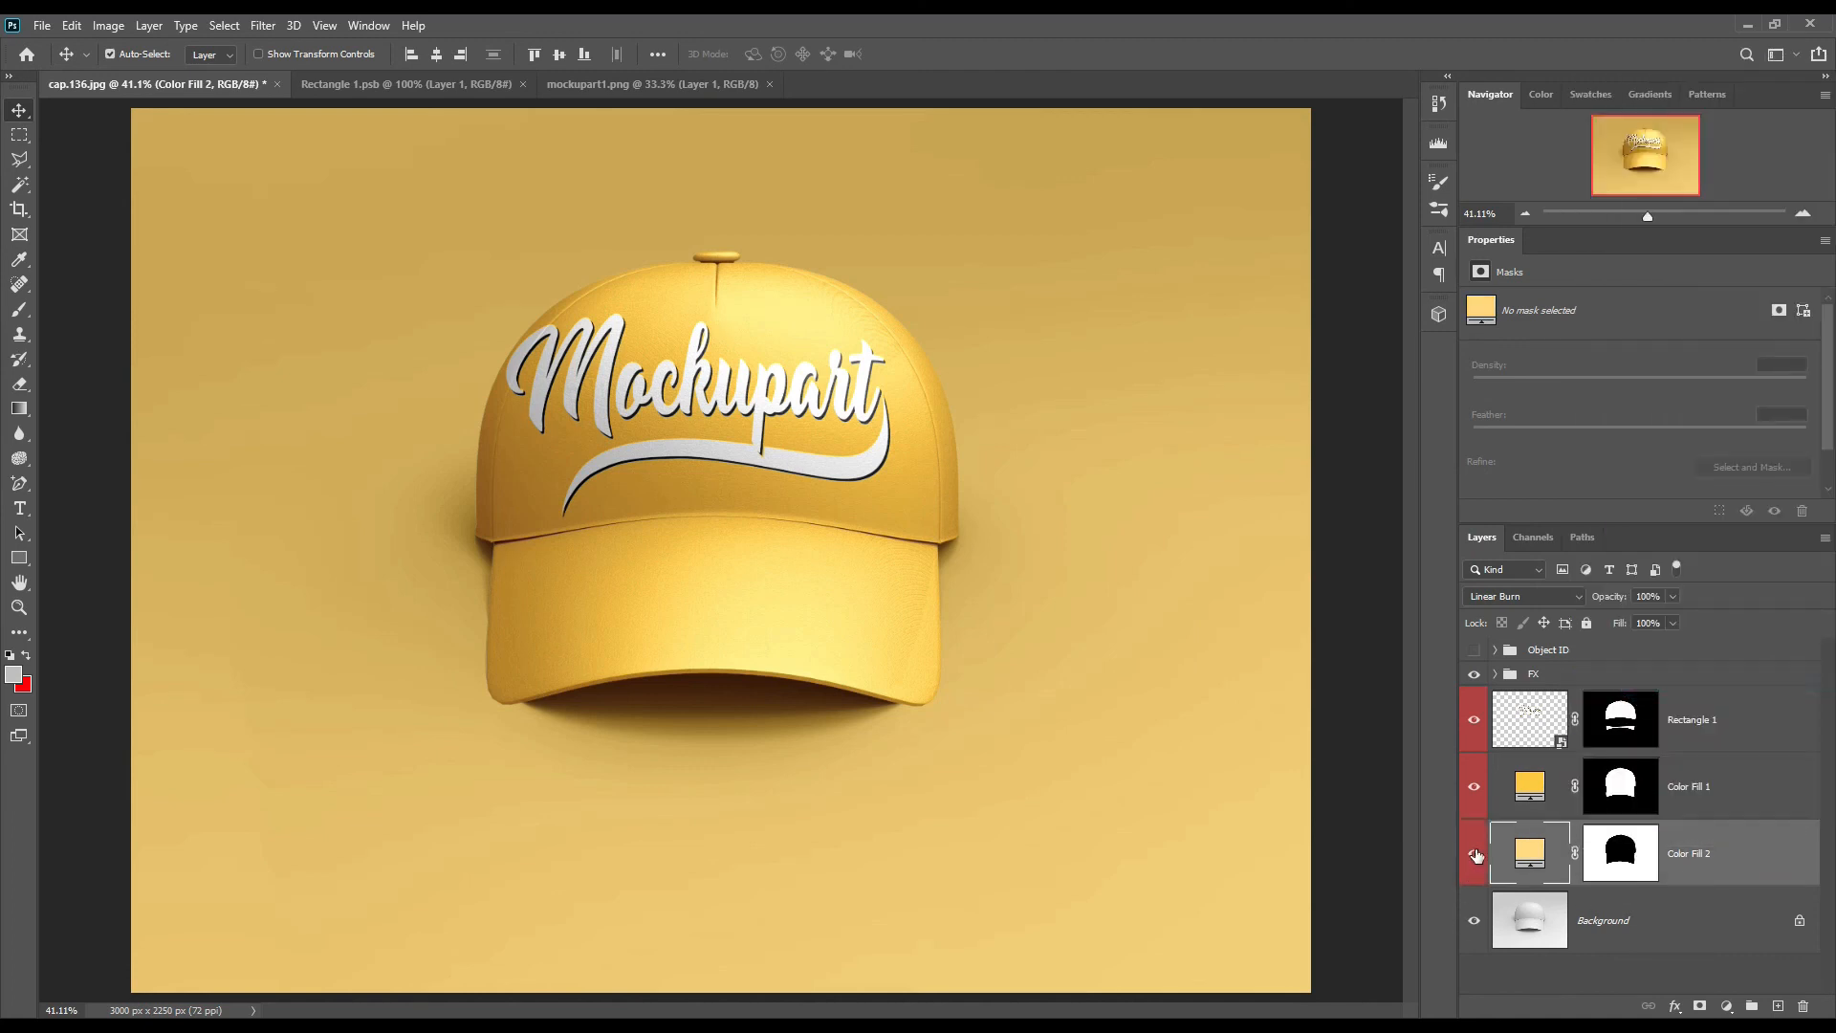
Step: Check the effect of Color Fill 2, Color Fill 1, Rectangle 1 and the FX group by hiding and reshowing each, then deselect all layers
{"action": "left_click", "coordinate": [1476, 854]}
{"action": "left_click", "coordinate": [1476, 854]}
{"action": "left_click", "coordinate": [1473, 788]}
{"action": "left_click", "coordinate": [1473, 787]}
{"action": "left_click", "coordinate": [1477, 721]}
{"action": "left_click", "coordinate": [1476, 720]}
{"action": "left_click", "coordinate": [1474, 675]}
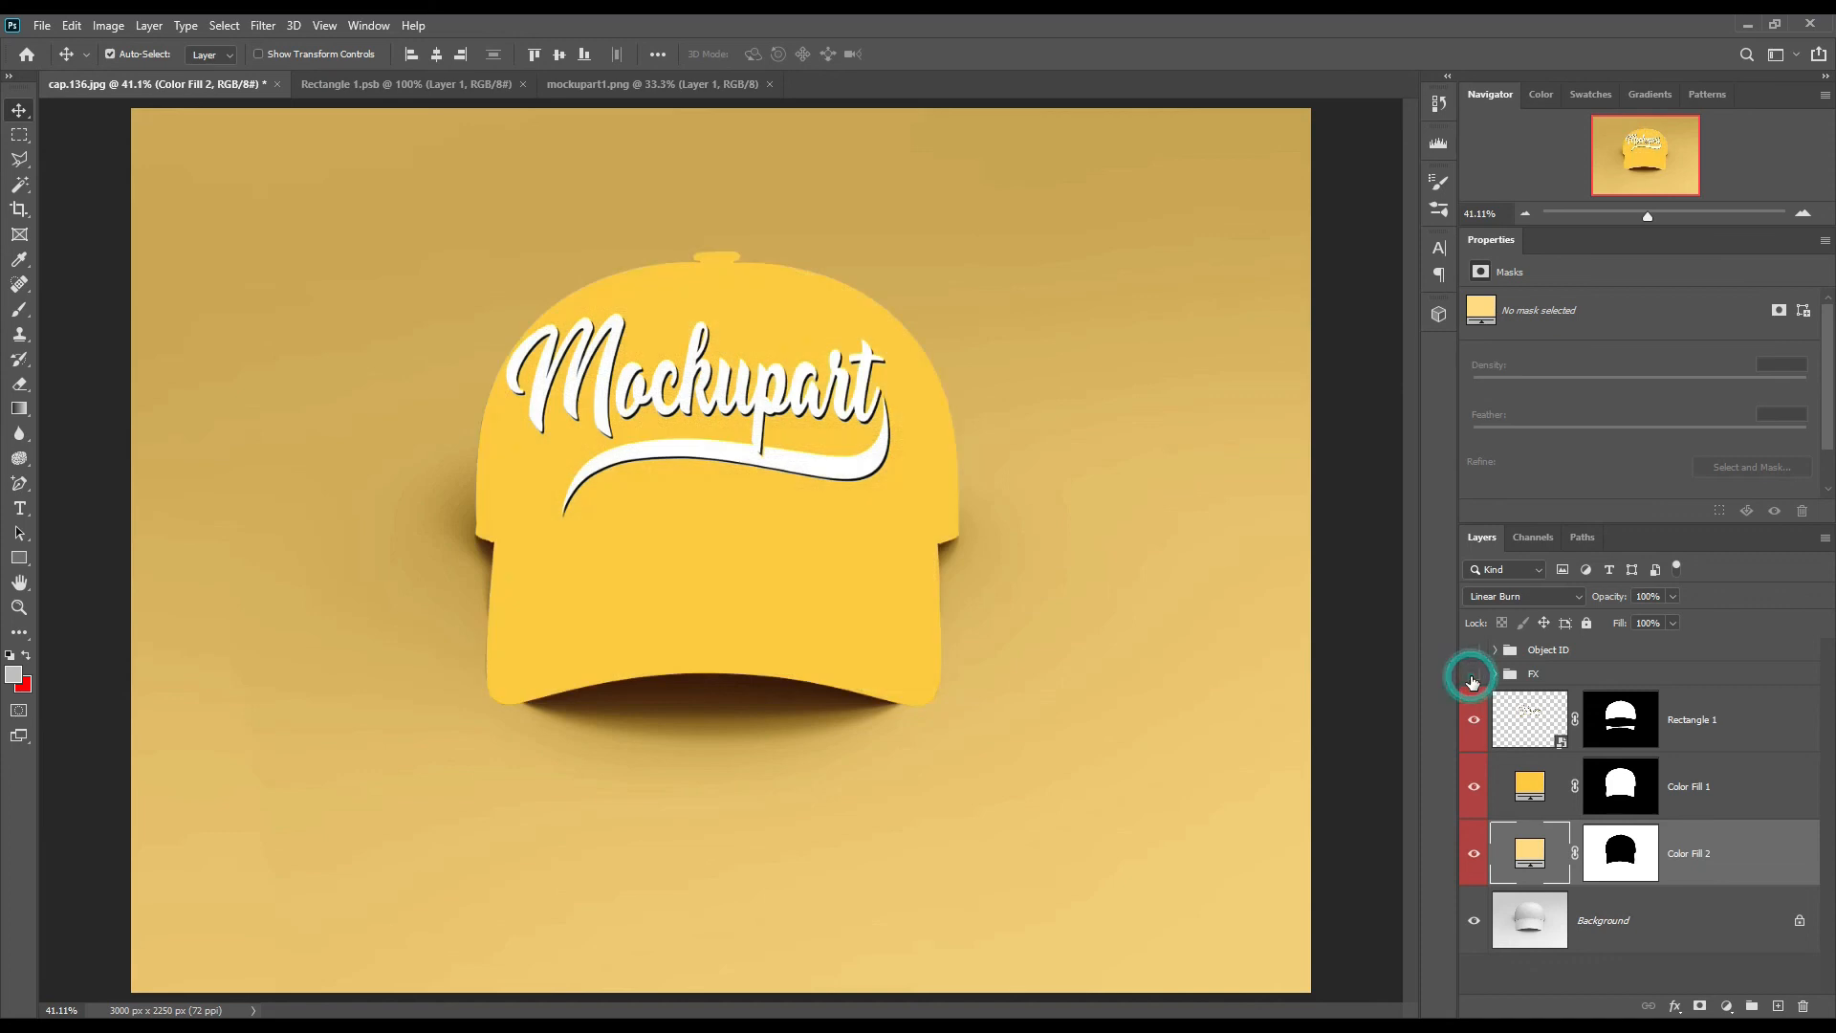
{"action": "left_click", "coordinate": [1474, 676]}
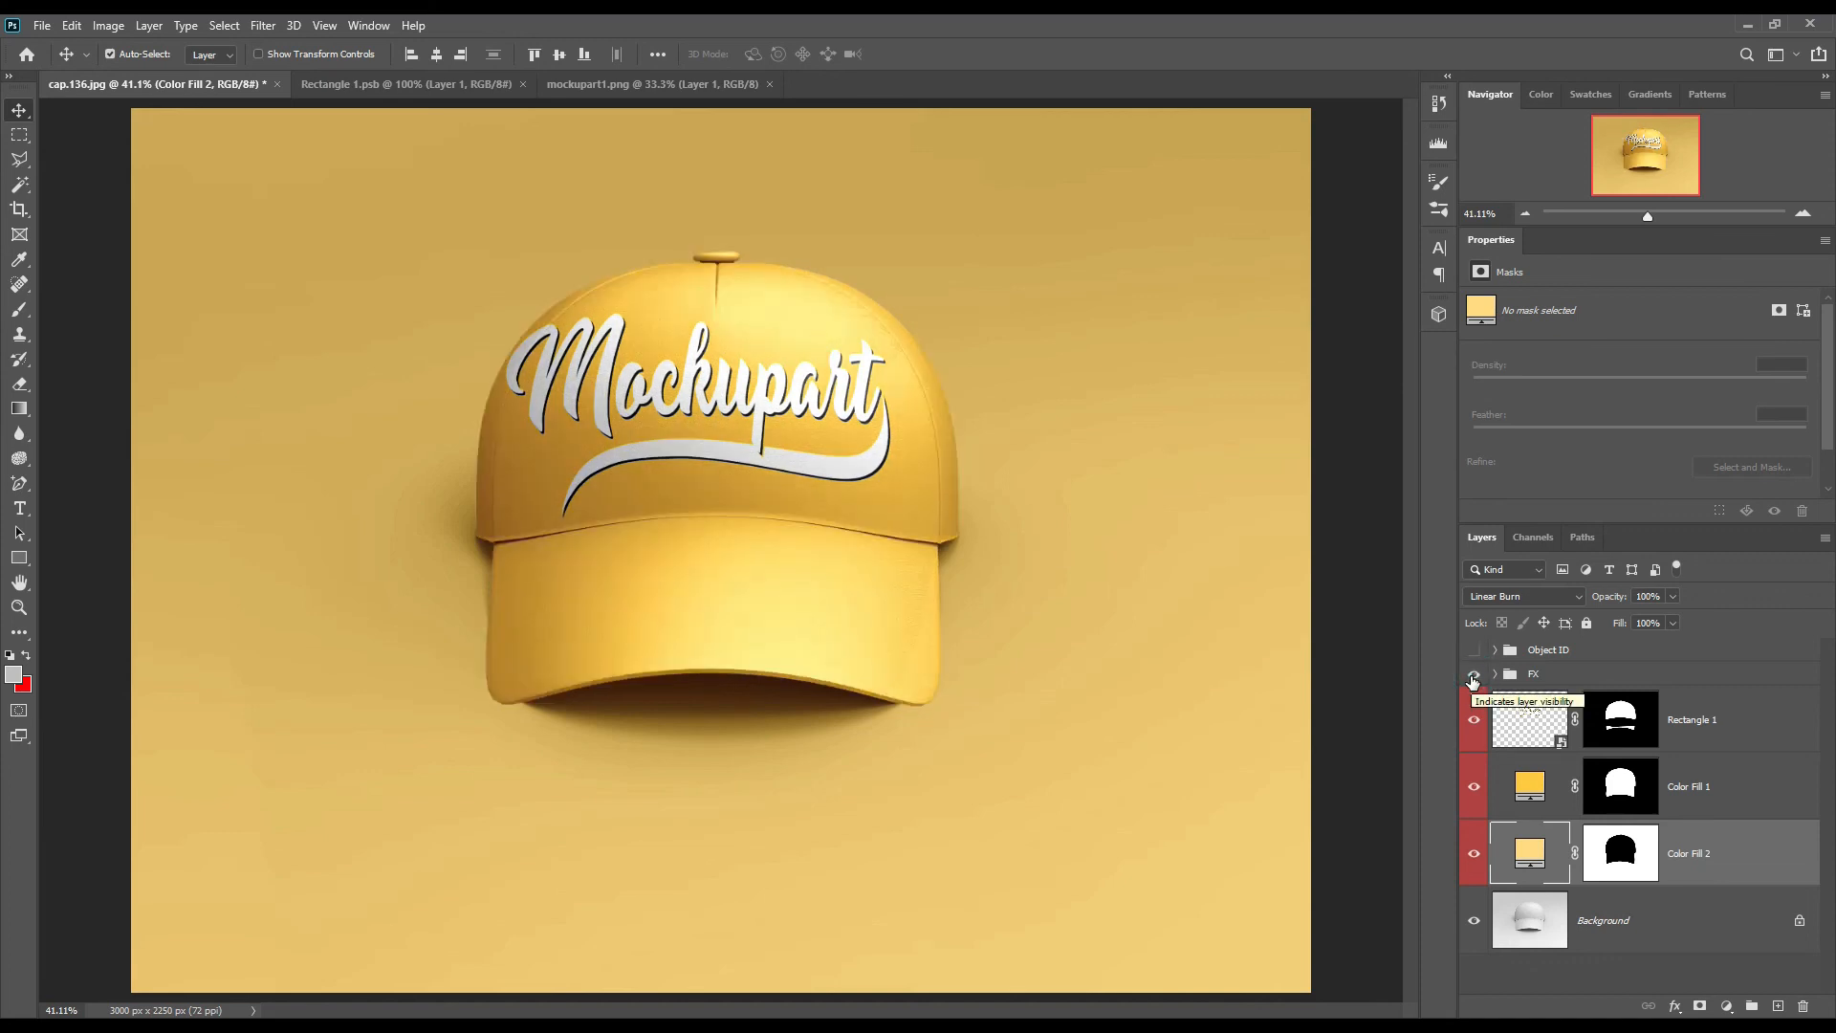
{"action": "left_click", "coordinate": [1666, 981]}
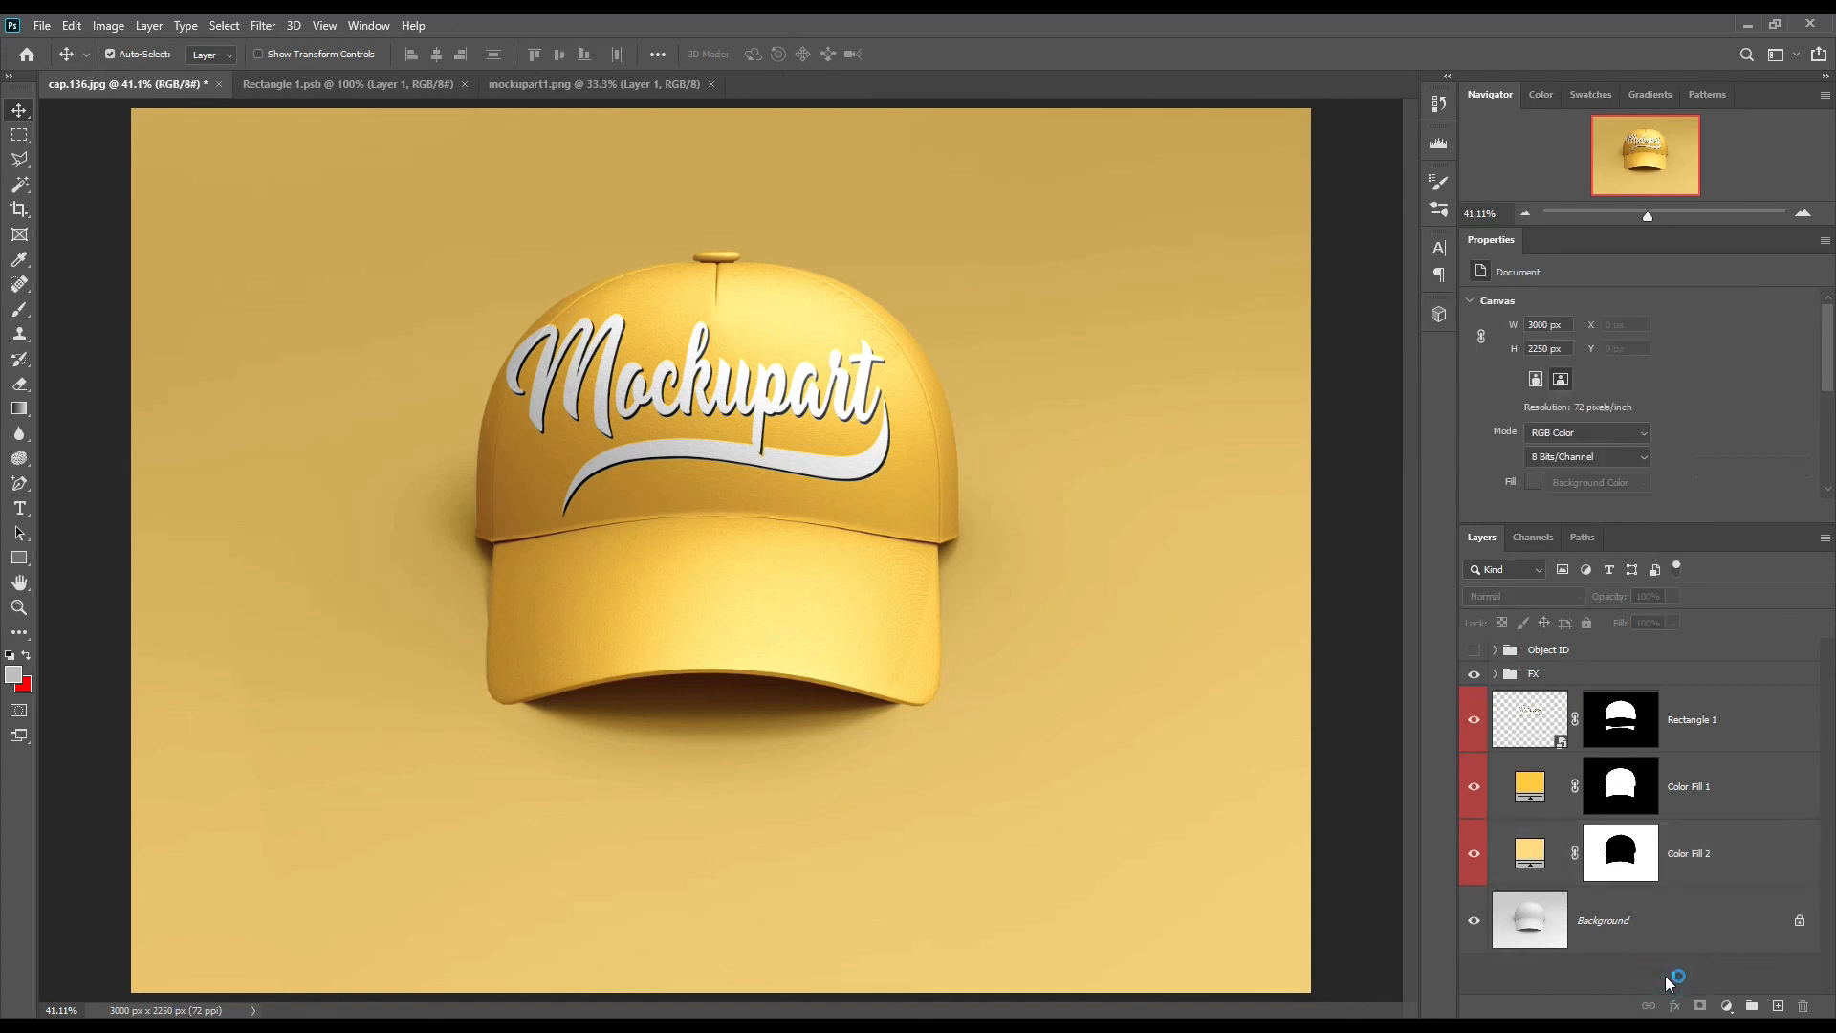